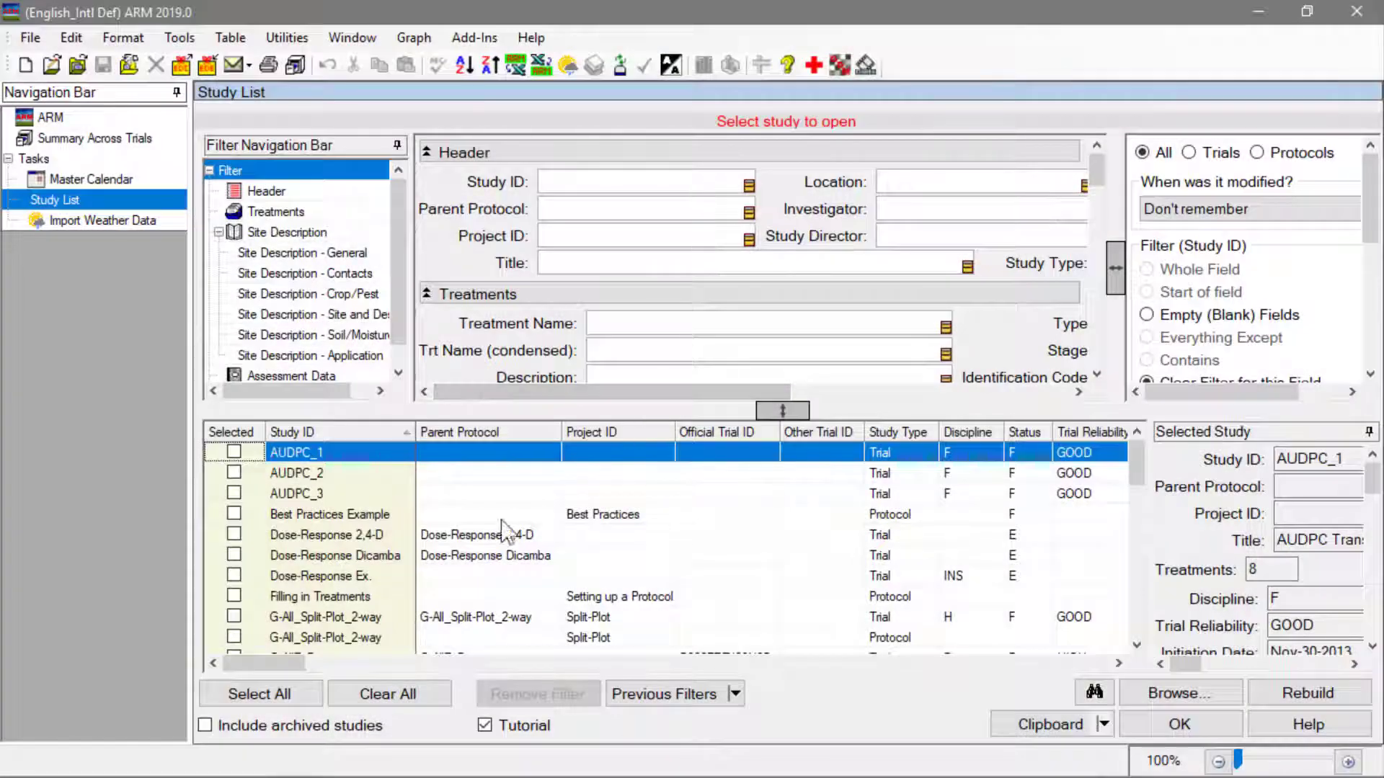
- Select the Filling in Treatments study in the Study List
{"action": "left_click", "coordinate": [401, 593]}
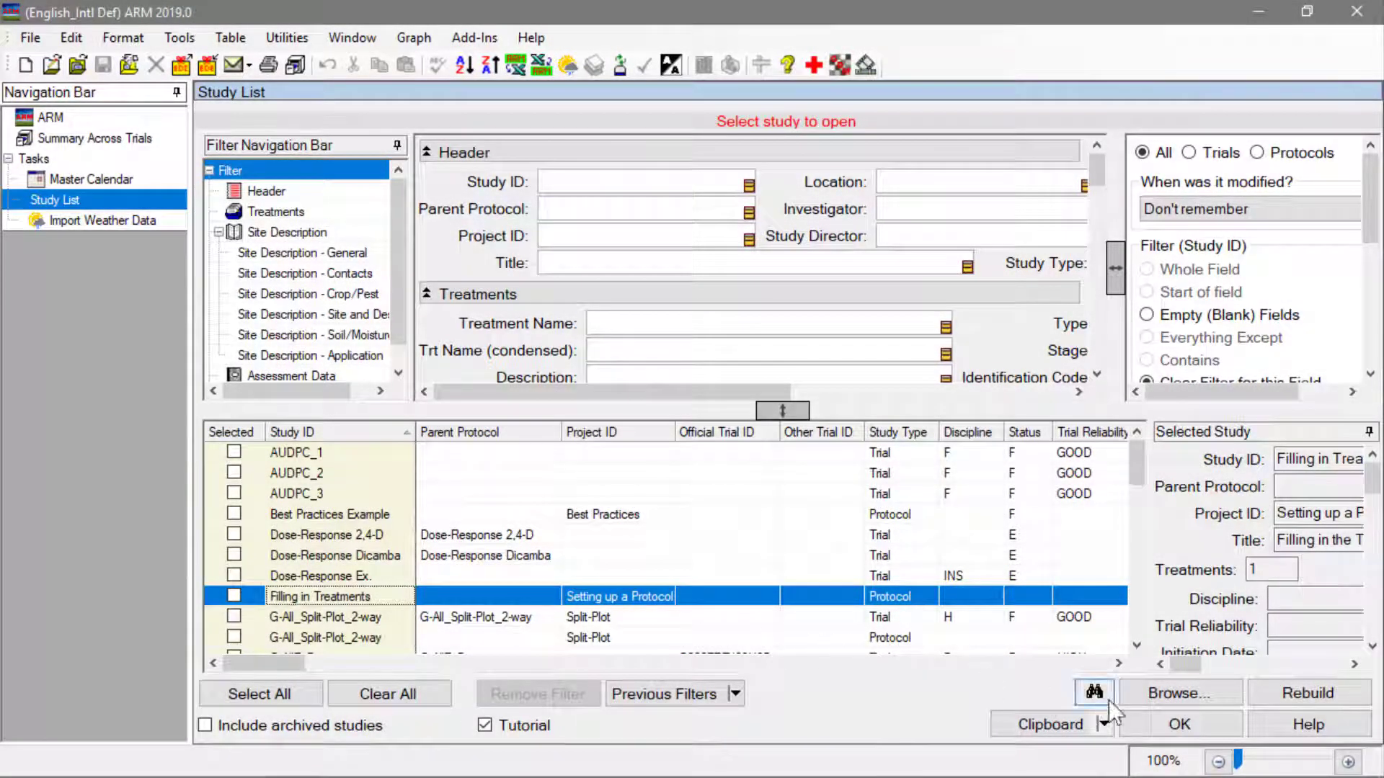
- Open the FillingInTreatments protocol, show its Treatments table, and begin entering line 1's type
{"action": "left_click", "coordinate": [1197, 720]}
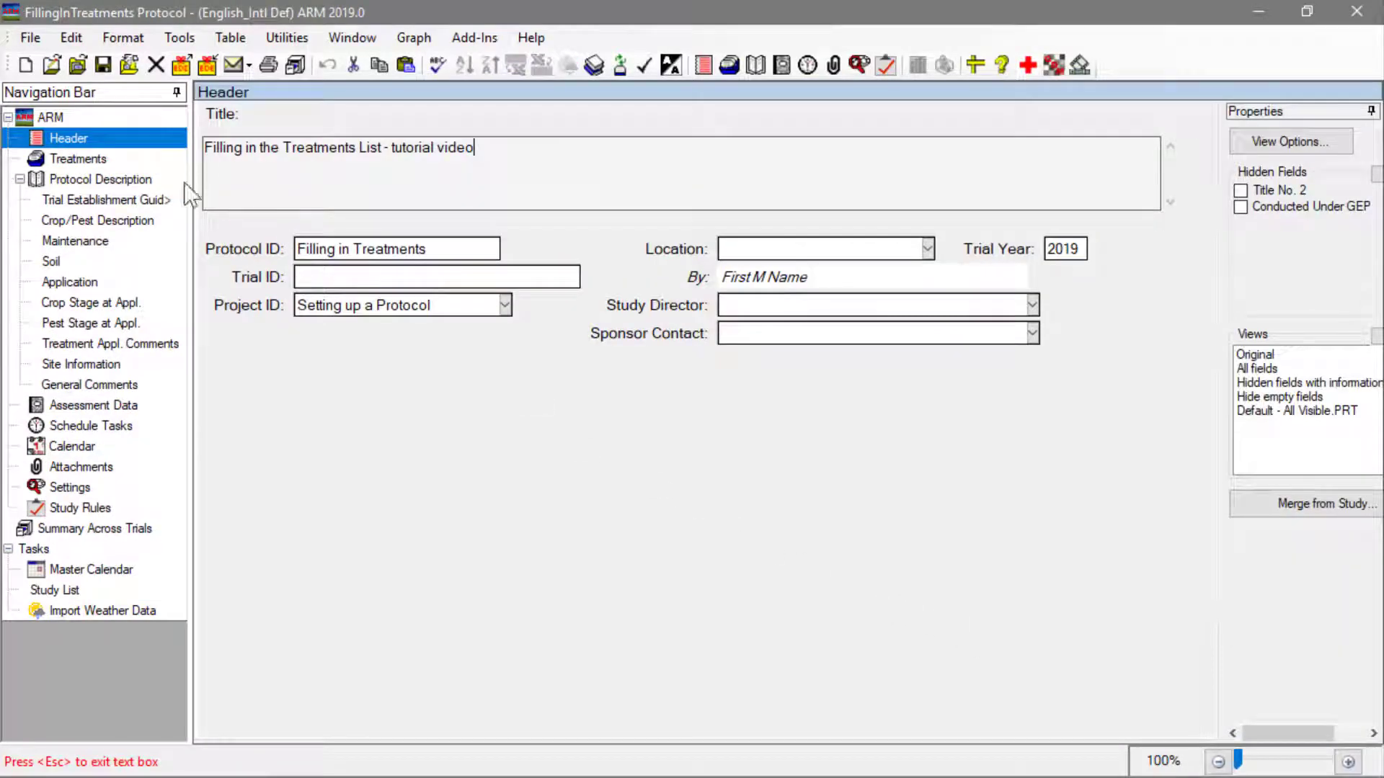
{"action": "left_click", "coordinate": [137, 157]}
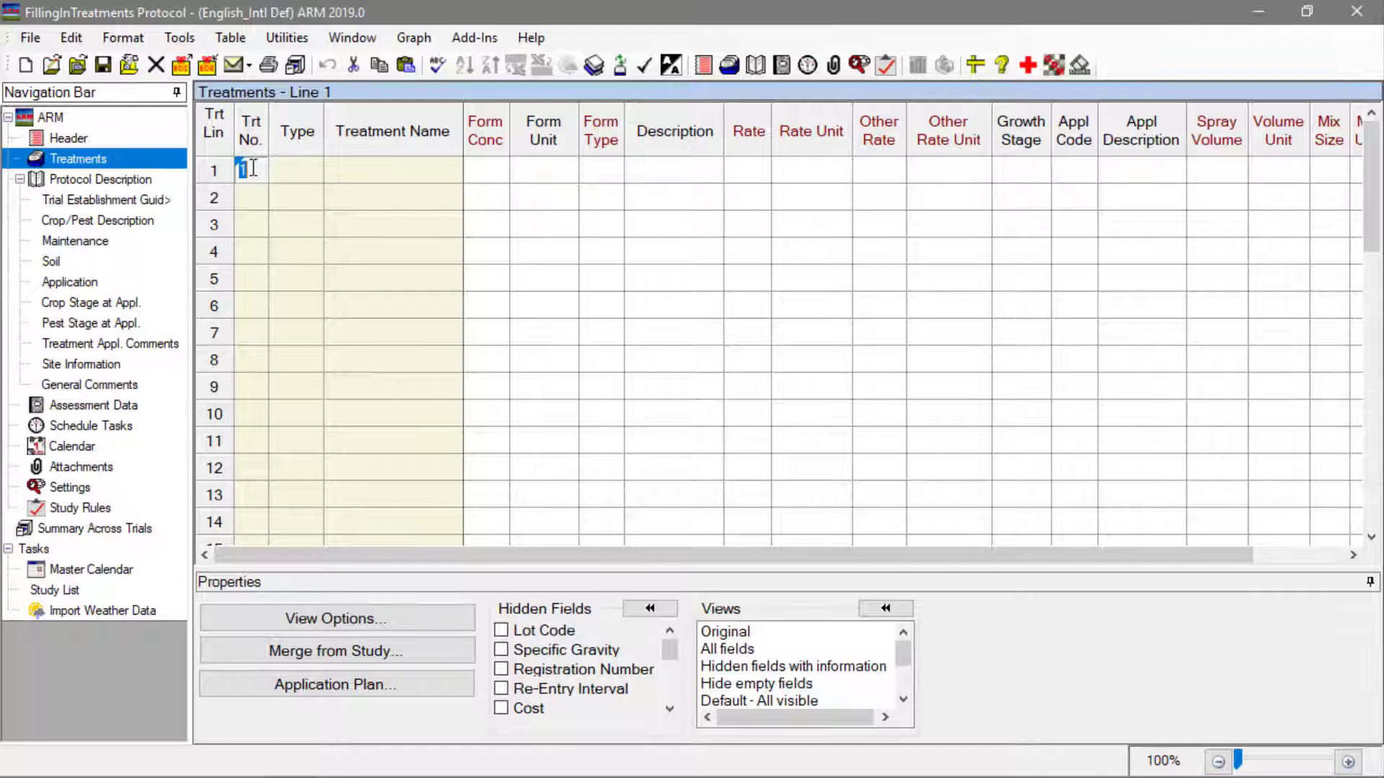
{"action": "left_click", "coordinate": [289, 176]}
- Set treatment 1's type to CHK (Check or Untreated)
{"action": "left_click", "coordinate": [317, 175]}
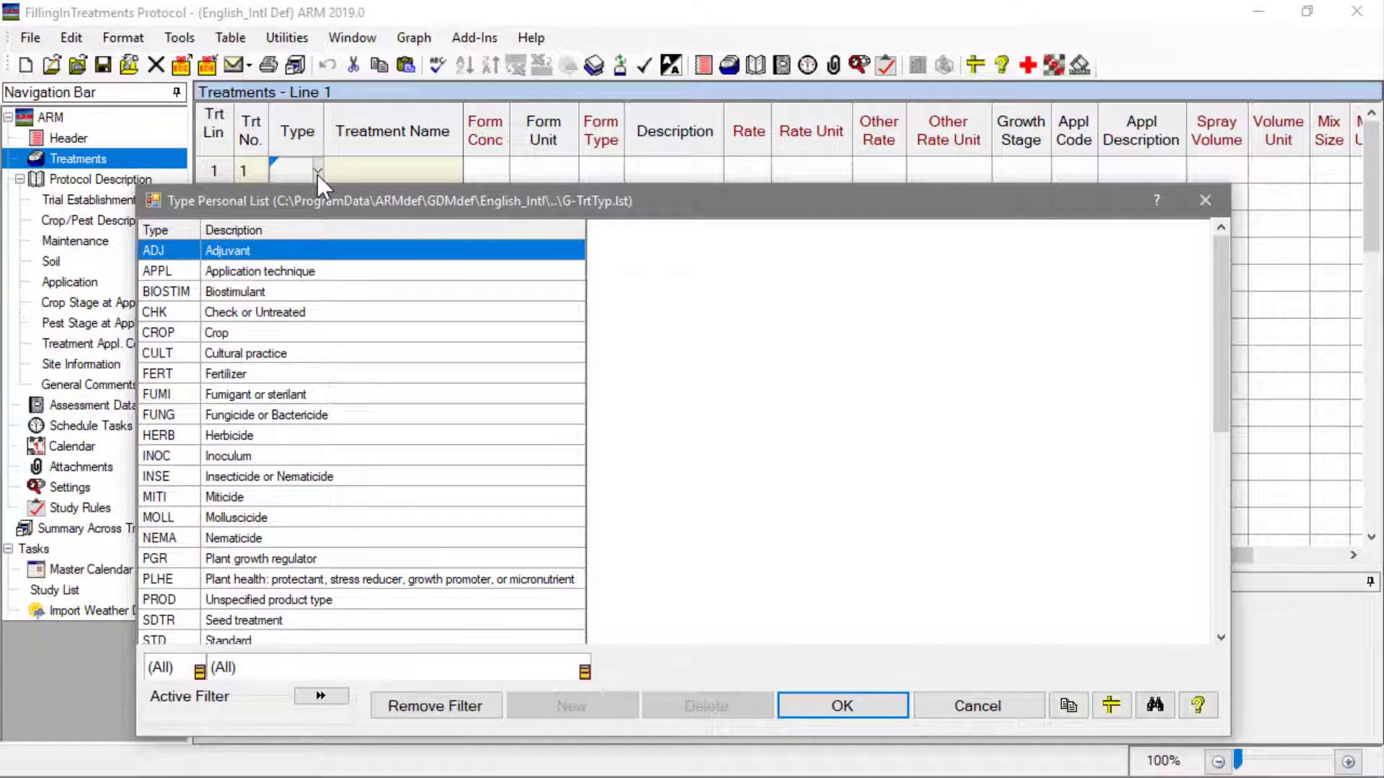
{"action": "left_click", "coordinate": [325, 315]}
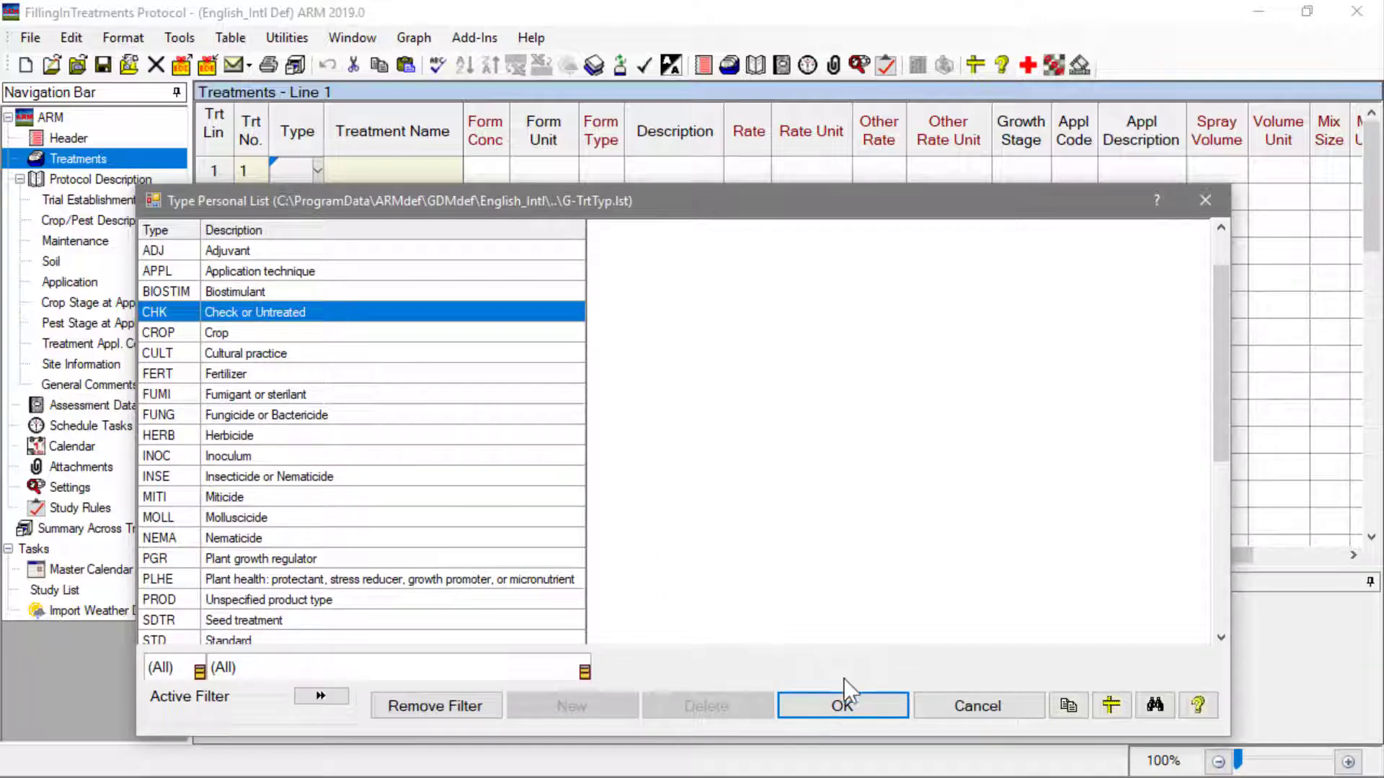
{"action": "left_click", "coordinate": [896, 711]}
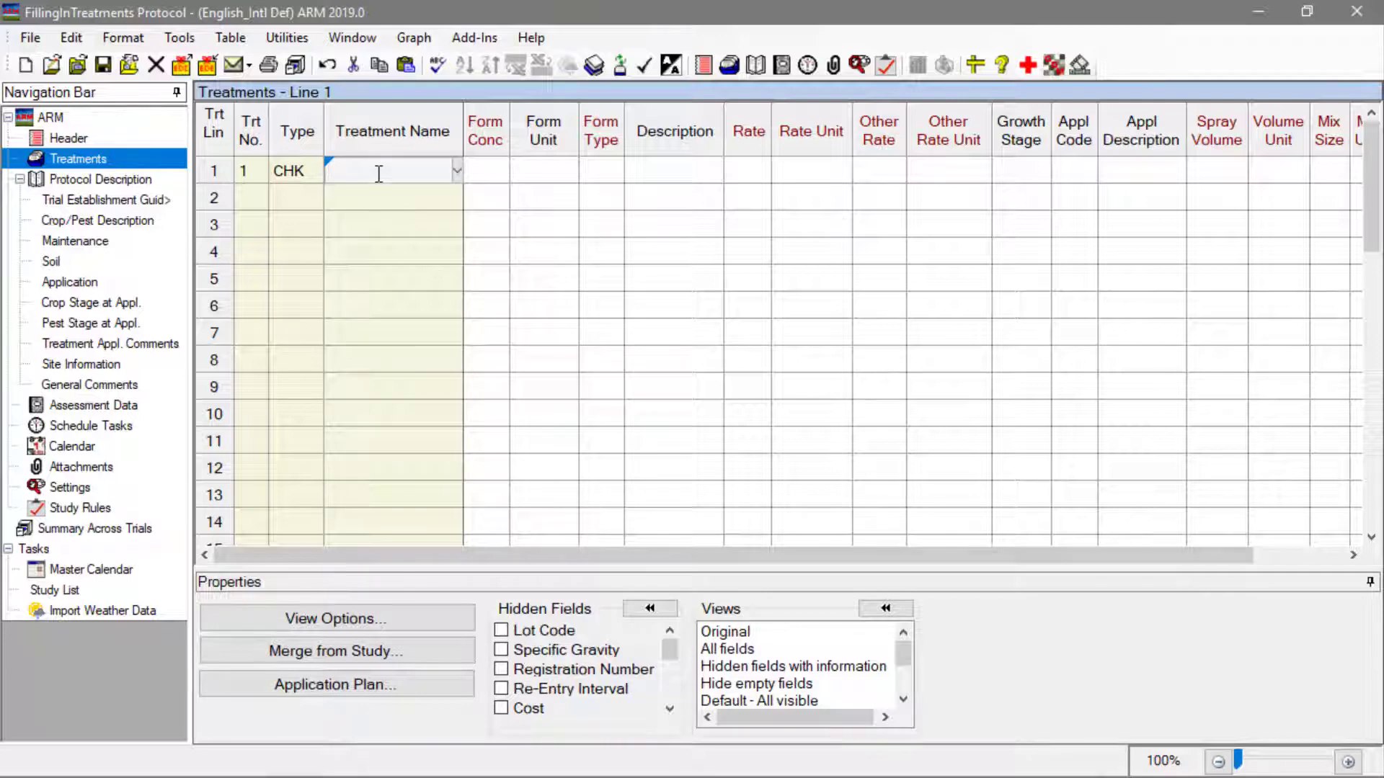
- Name treatment 1 Untreated Check from the personal list of check treatment names
{"action": "key", "text": "F9"}
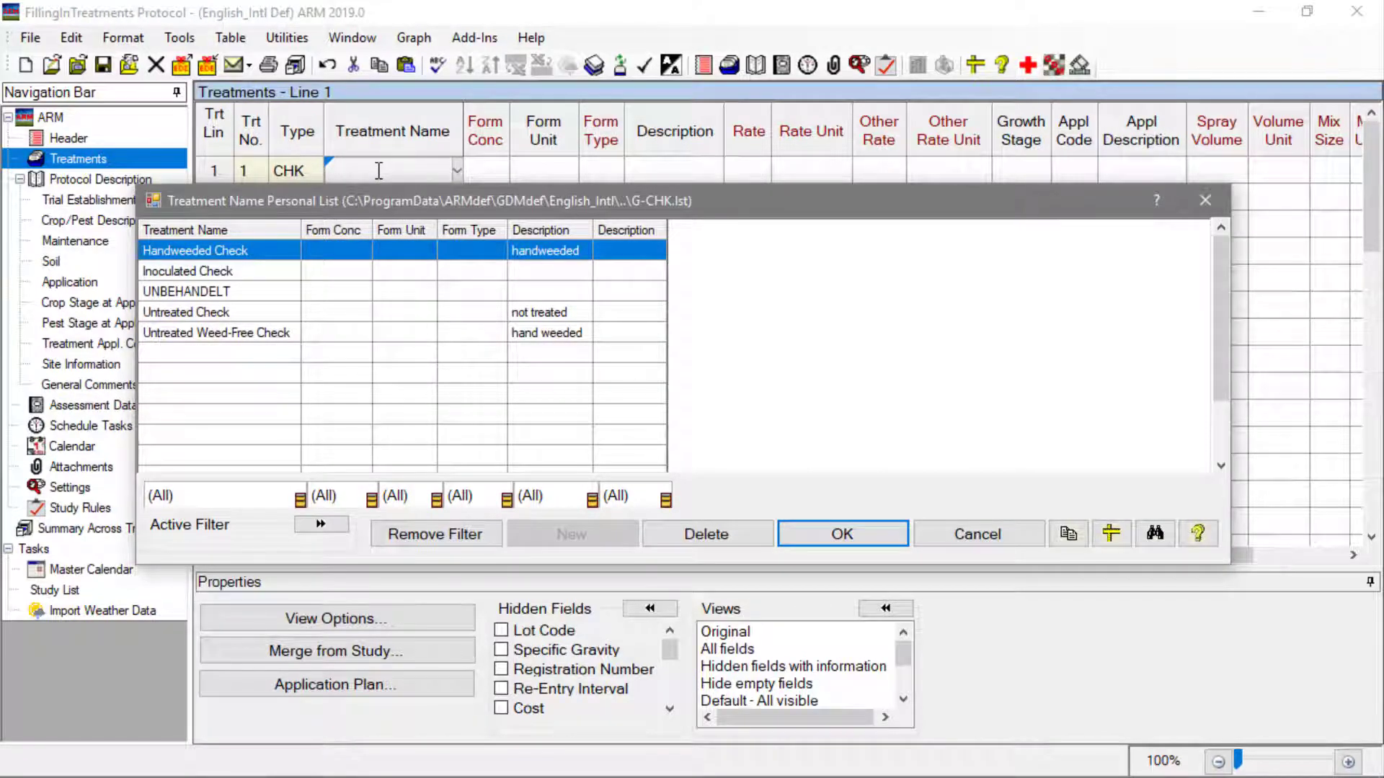
{"action": "left_click", "coordinate": [275, 311]}
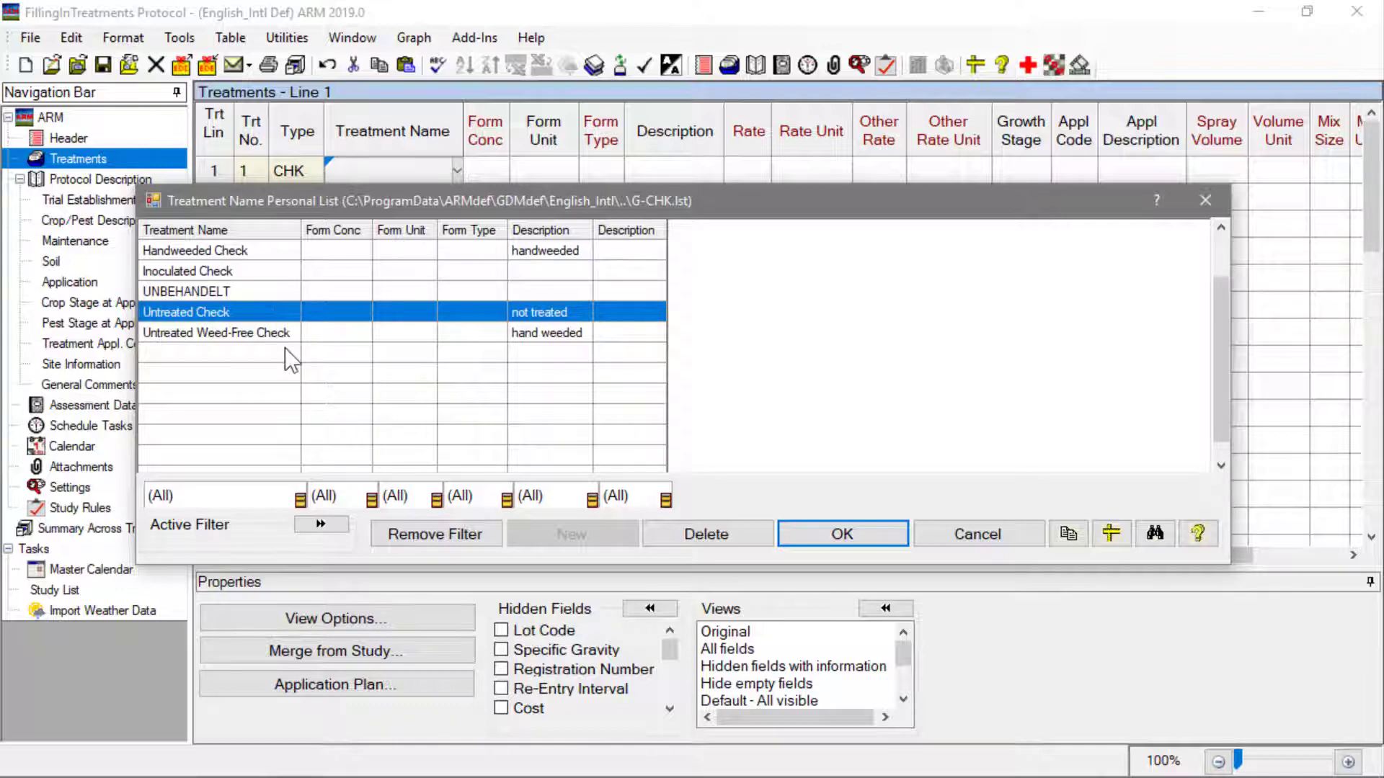
{"action": "double_click", "coordinate": [278, 311]}
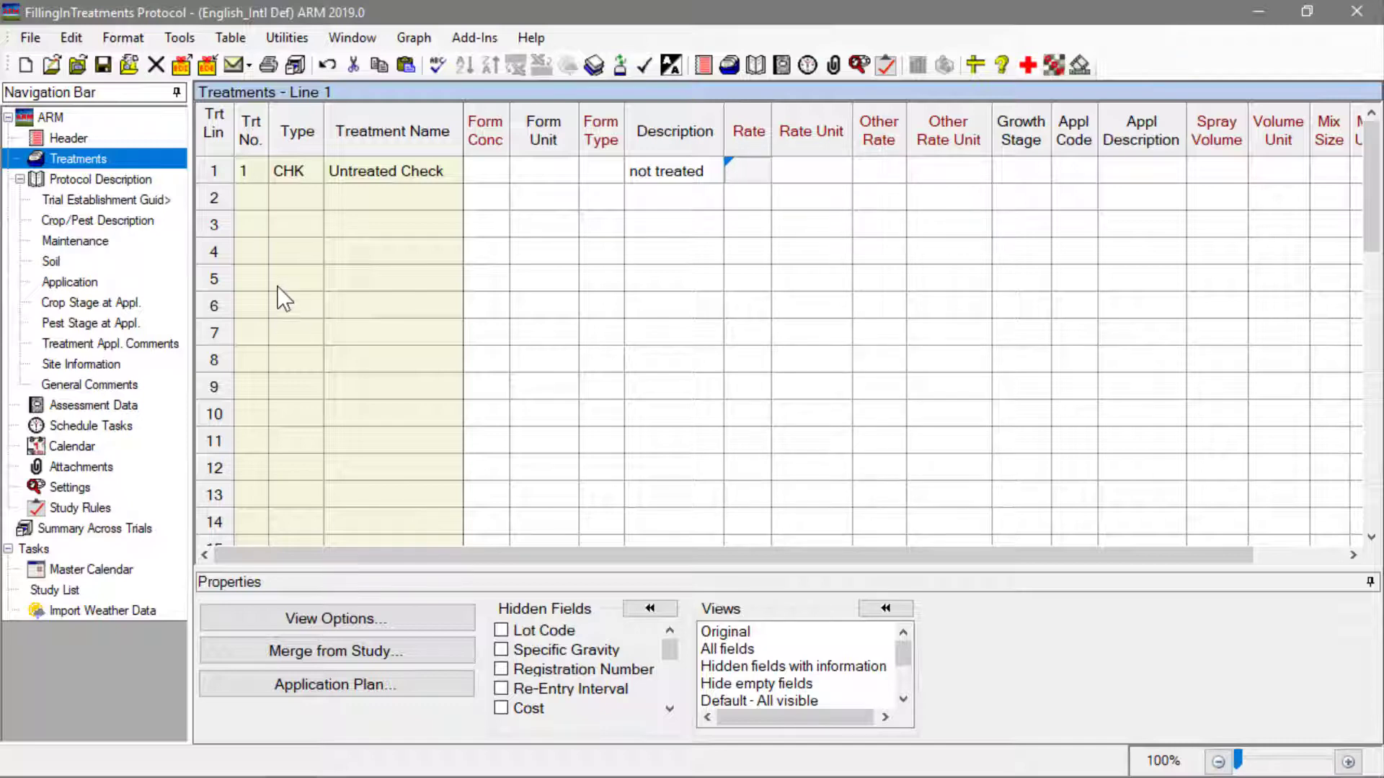
- Enter line 2 as treatment number 2, type HERB (Herbicide), named Stomper Plus
{"action": "left_click", "coordinate": [253, 200]}
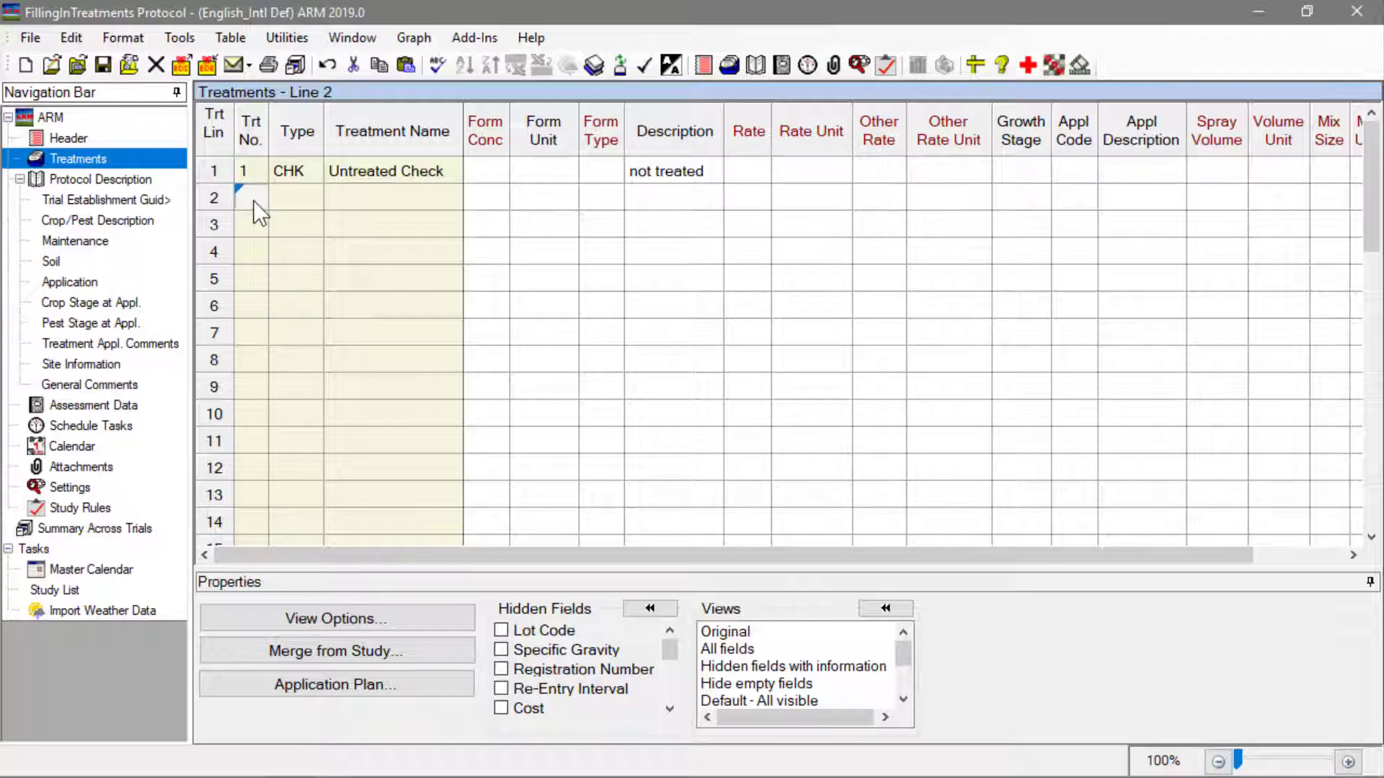
{"action": "key", "text": "Tab"}
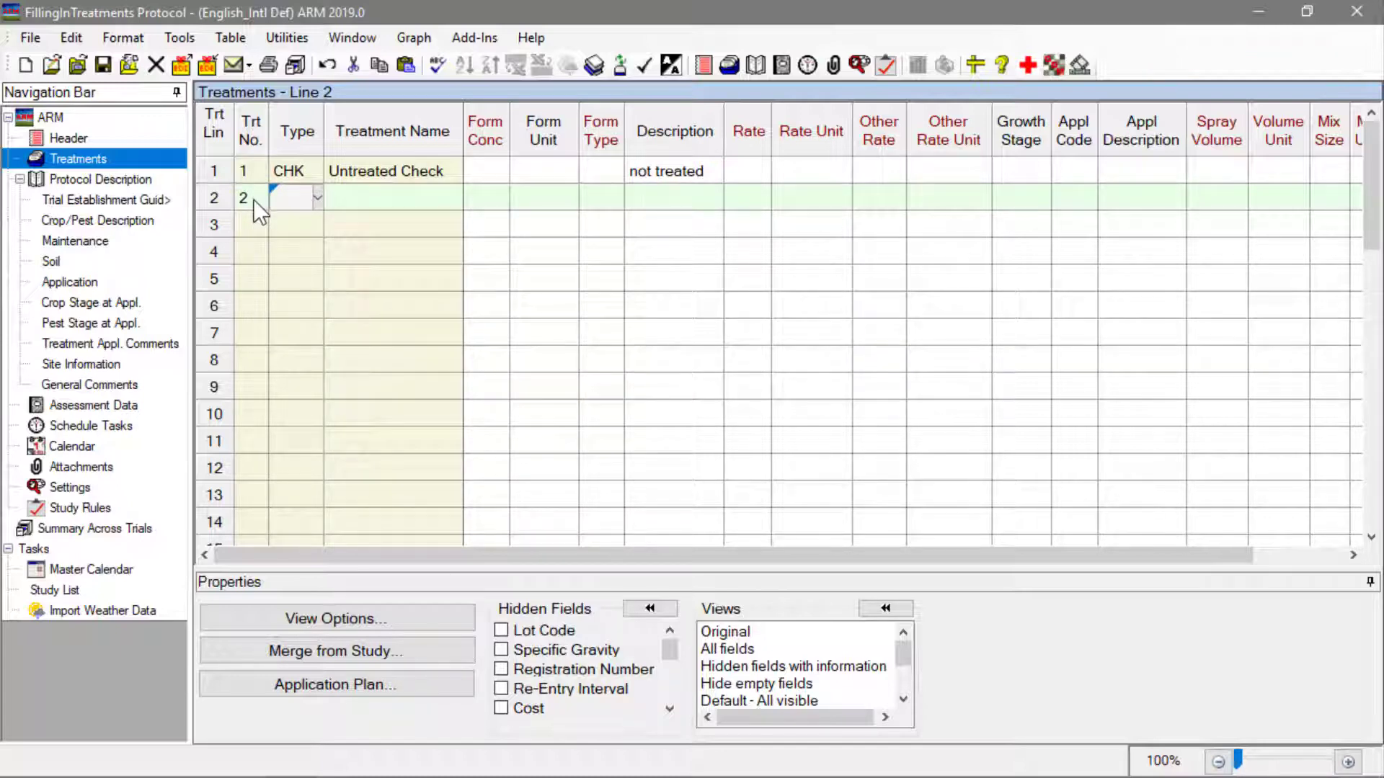
{"action": "left_click", "coordinate": [317, 197]}
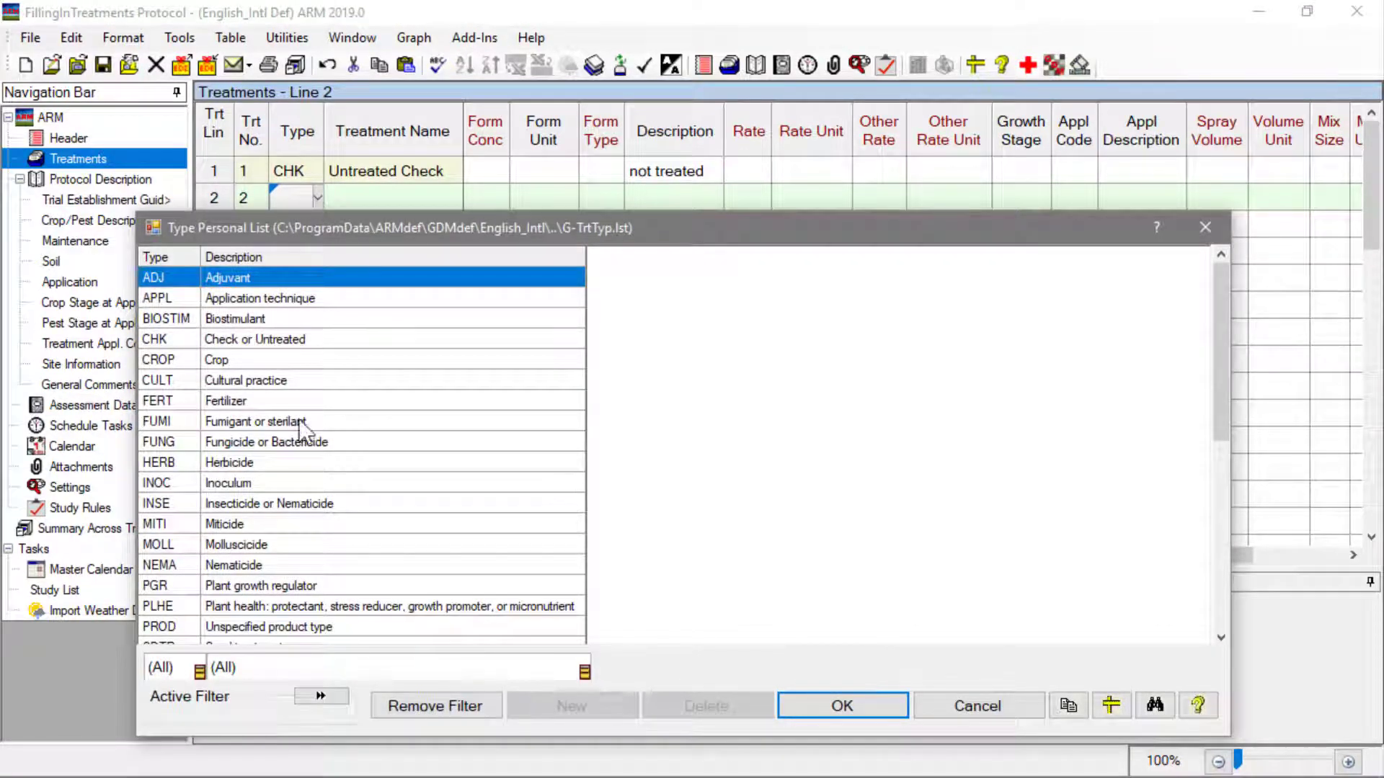
{"action": "left_click", "coordinate": [287, 462]}
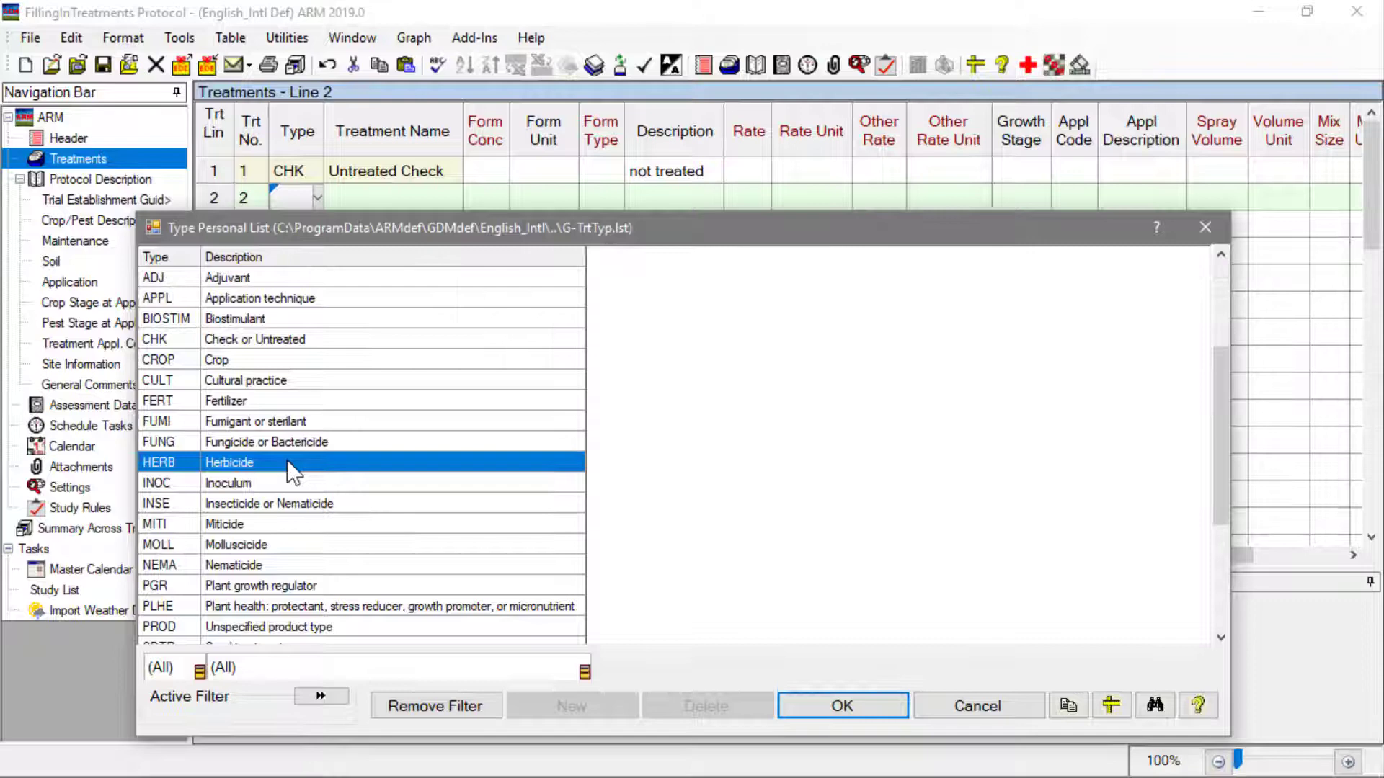
{"action": "left_click", "coordinate": [886, 701]}
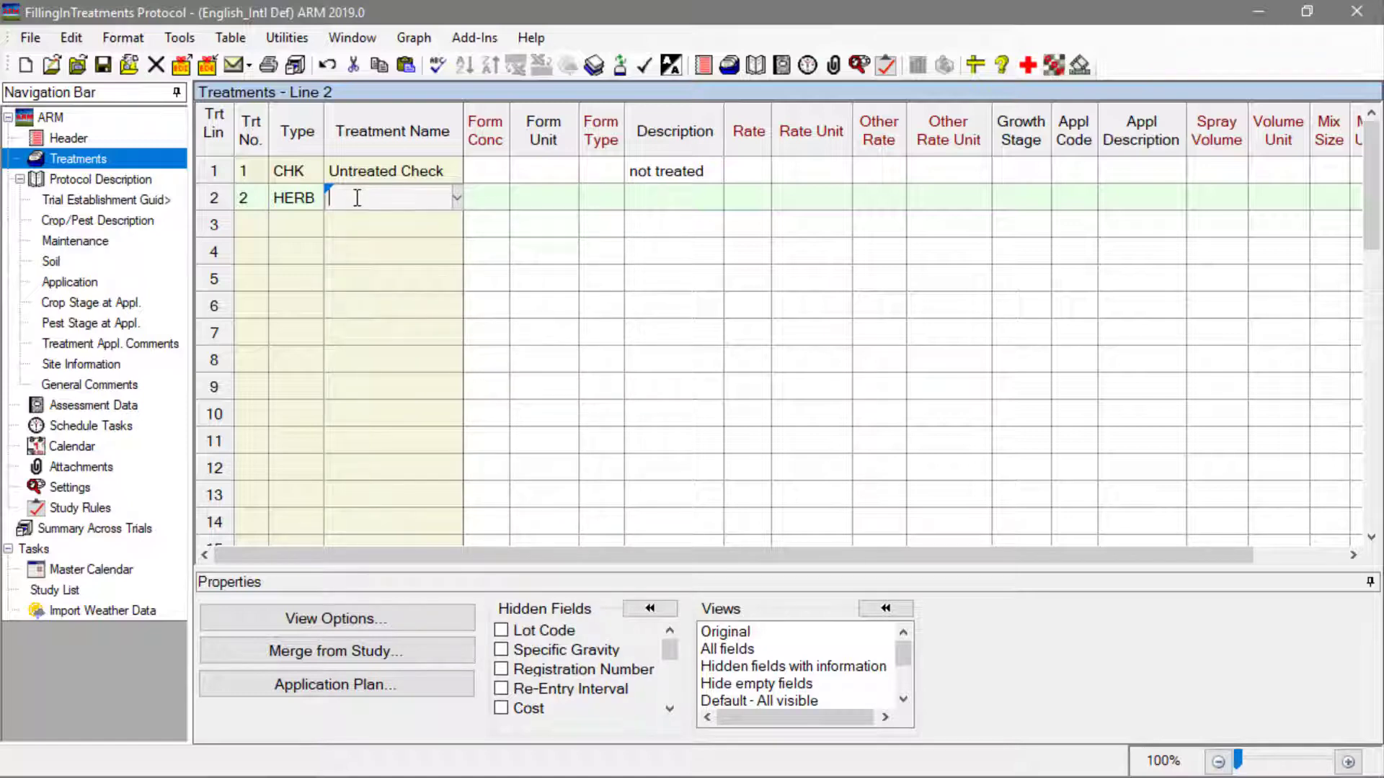
{"action": "type", "text": "Stomper Plus"}
- Give Stomper Plus a formulation concentration of 480 with unit gA/L
{"action": "left_click", "coordinate": [494, 201]}
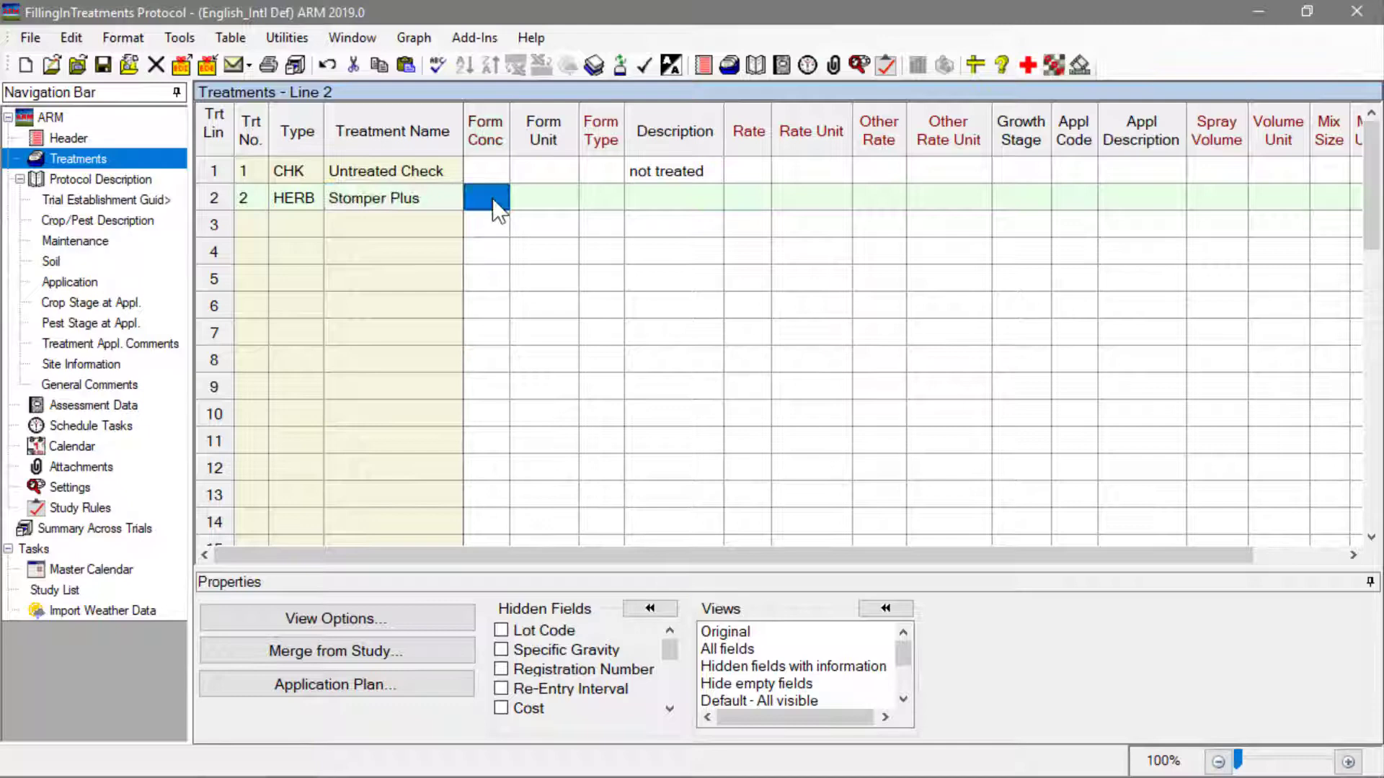
{"action": "type", "text": "480"}
{"action": "left_click", "coordinate": [535, 197]}
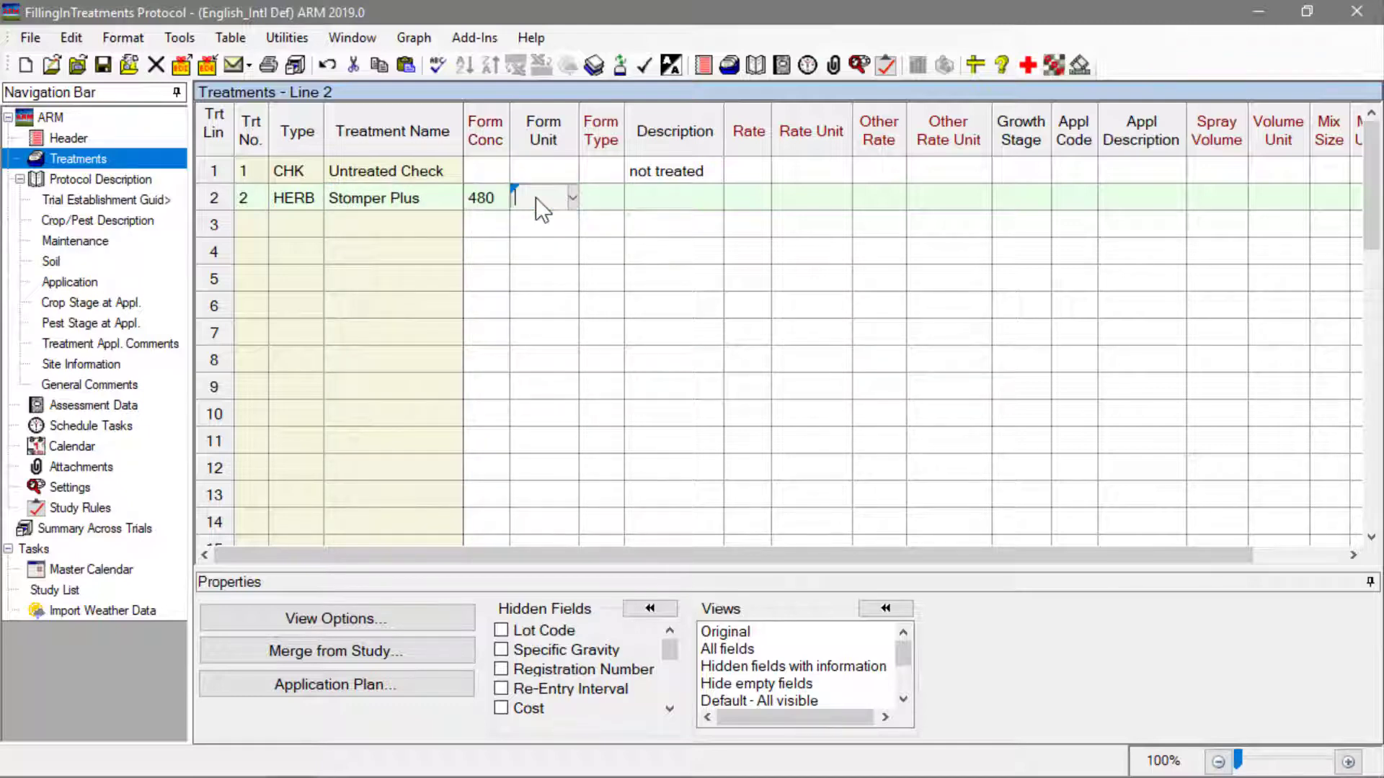
{"action": "left_click", "coordinate": [572, 198]}
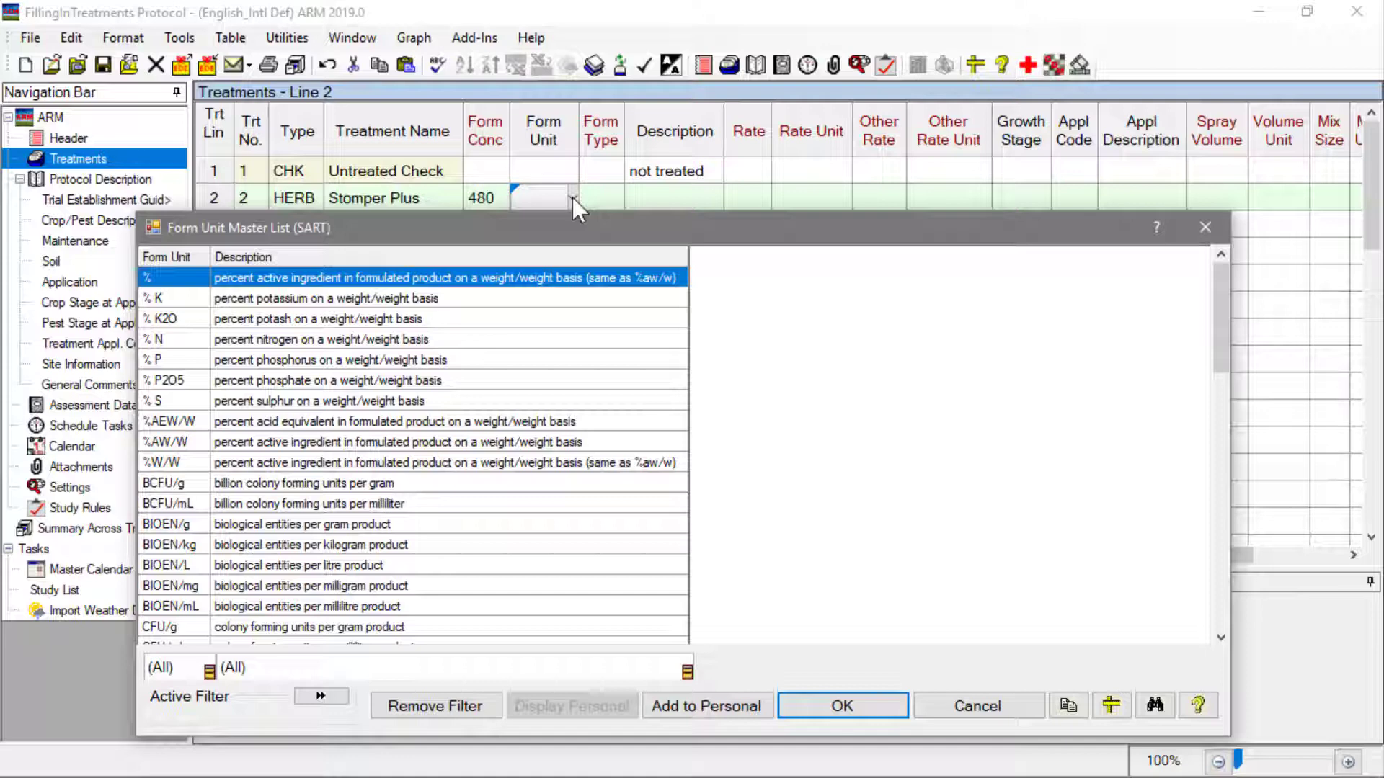
{"action": "key", "text": "g"}
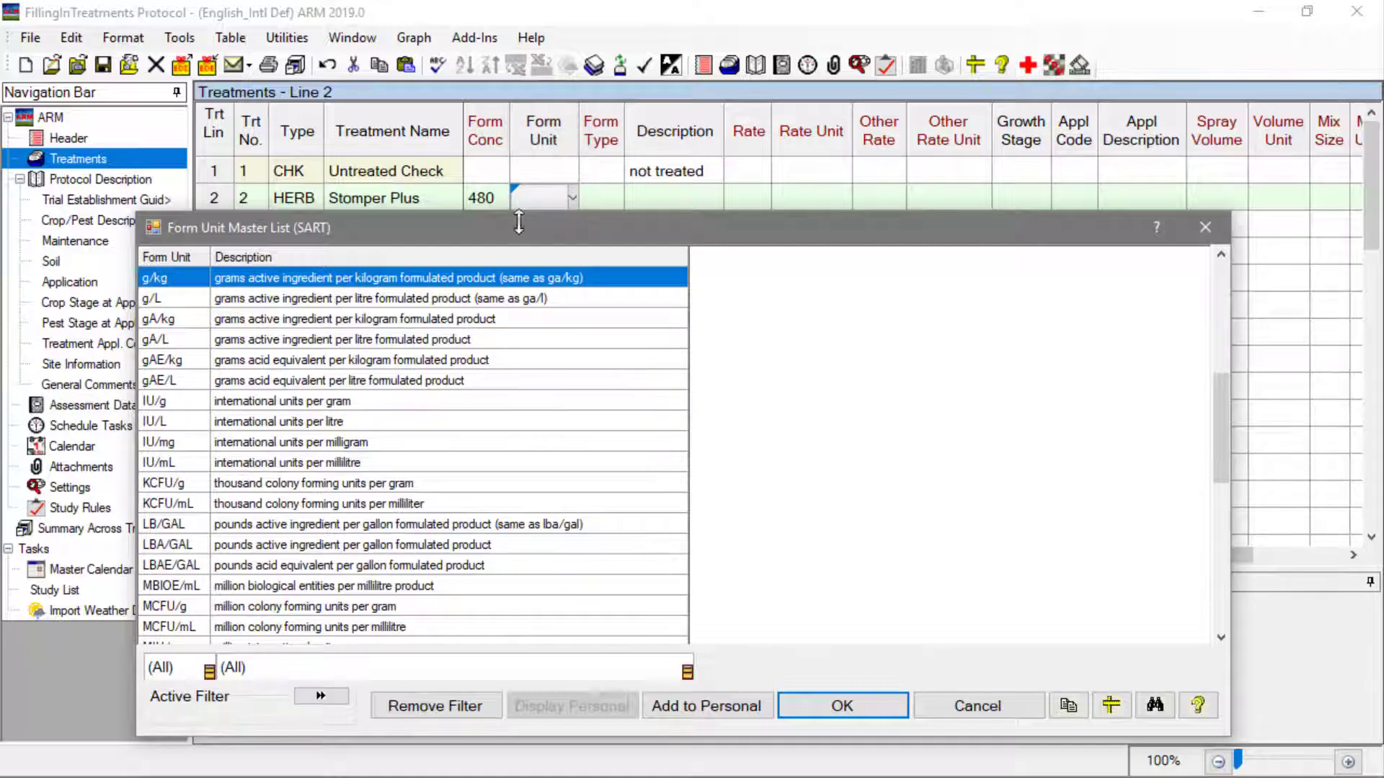
{"action": "double_click", "coordinate": [192, 340]}
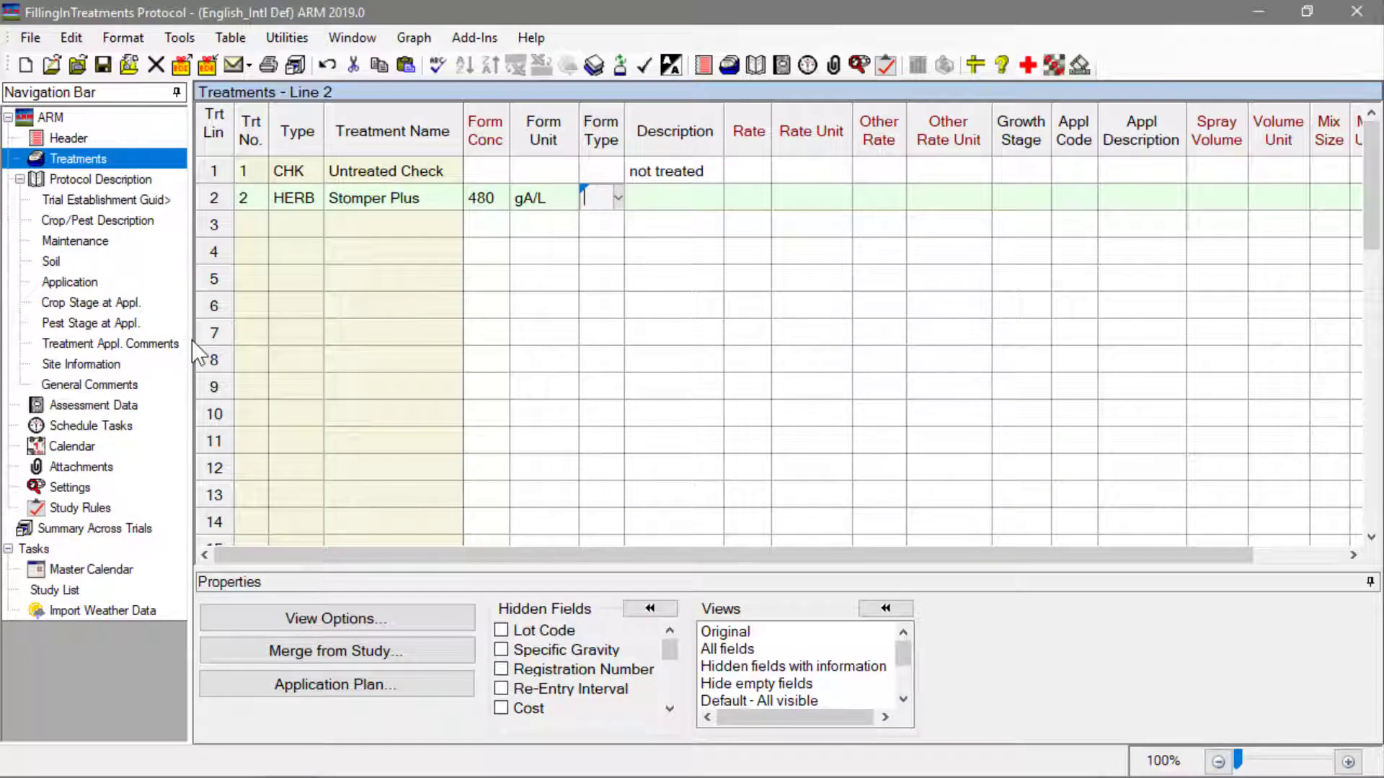
- Set the formulation type to EC (emulsifiable concentrate) from the Liquid-filtered list
{"action": "left_click", "coordinate": [618, 194]}
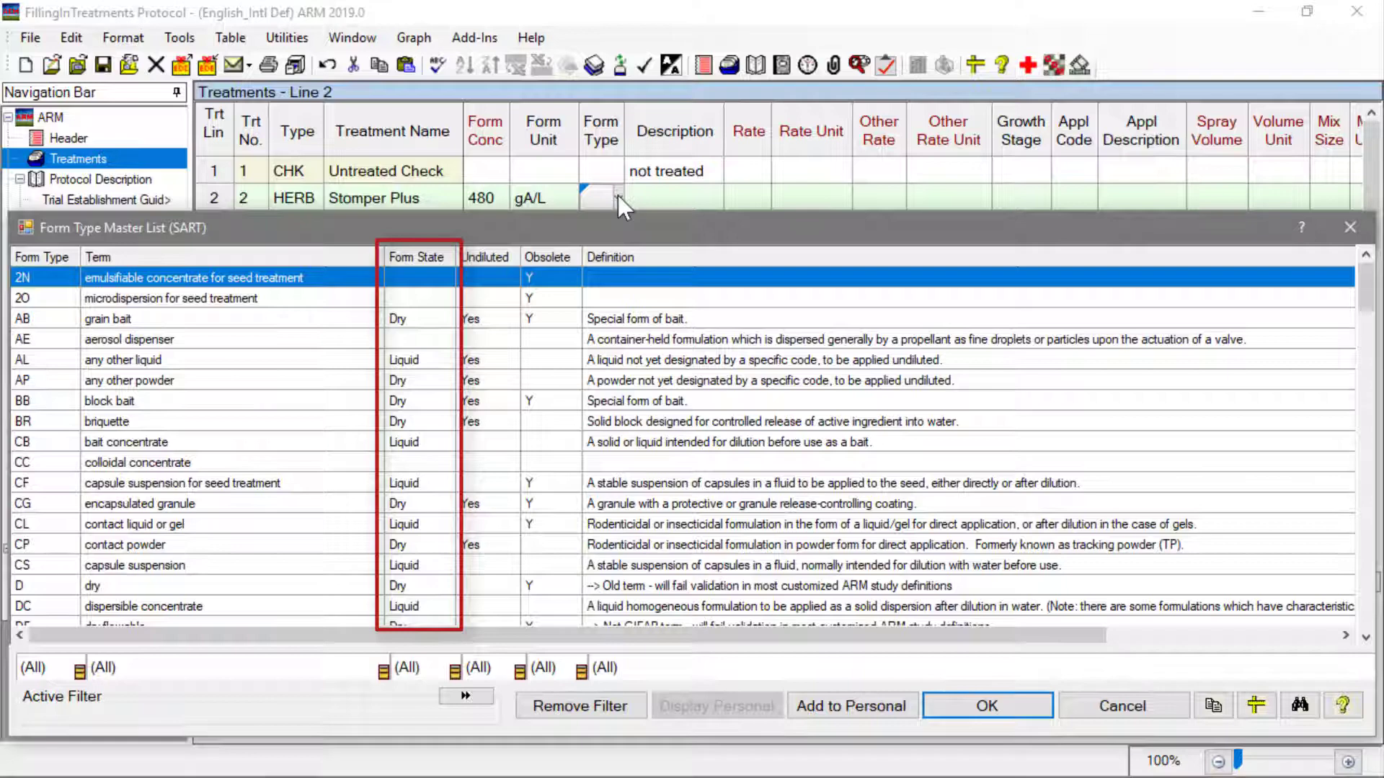
{"action": "right_click", "coordinate": [426, 360]}
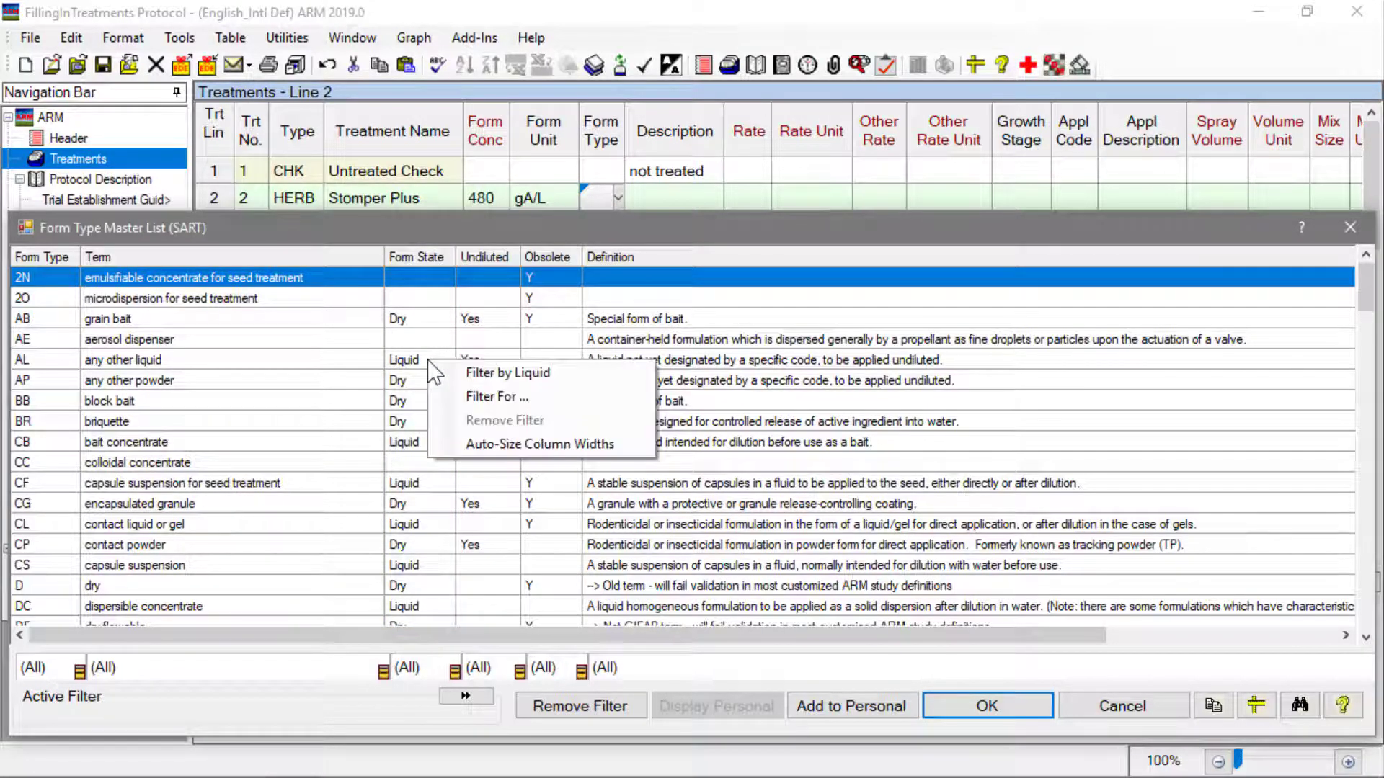
{"action": "left_click", "coordinate": [455, 372]}
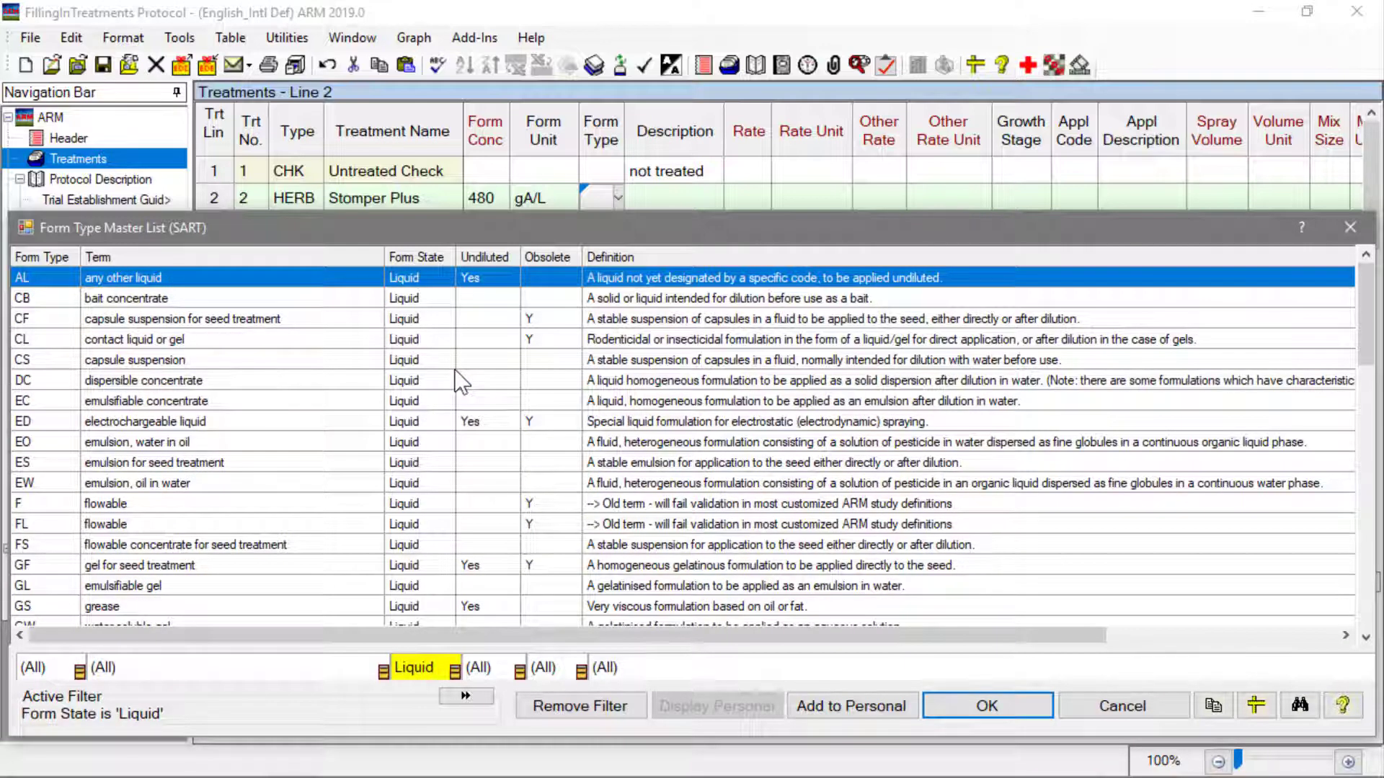
{"action": "left_click", "coordinate": [43, 400]}
{"action": "double_click", "coordinate": [45, 401]}
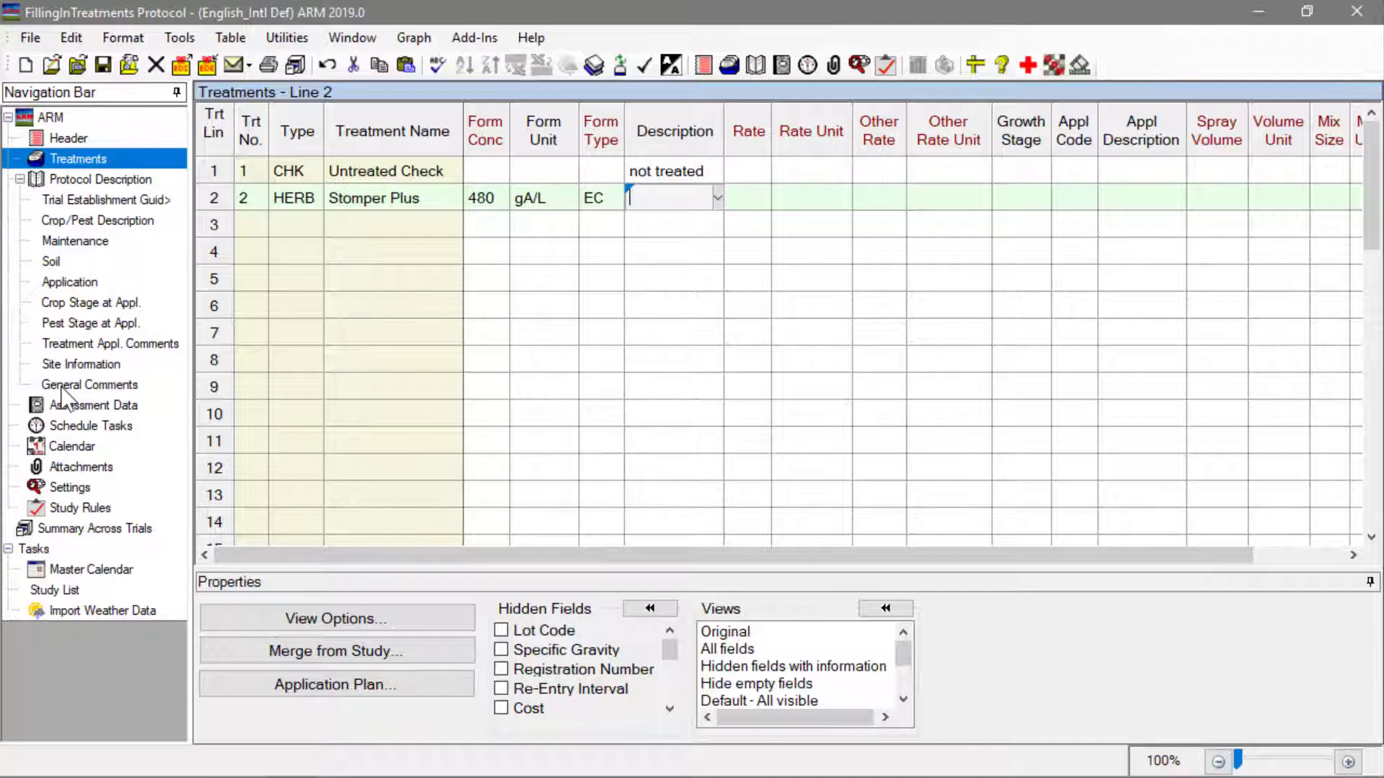
- Give line 2 a rate of 3 with rate unit kg AI/ha, found via a kg filter
{"action": "left_click", "coordinate": [749, 193]}
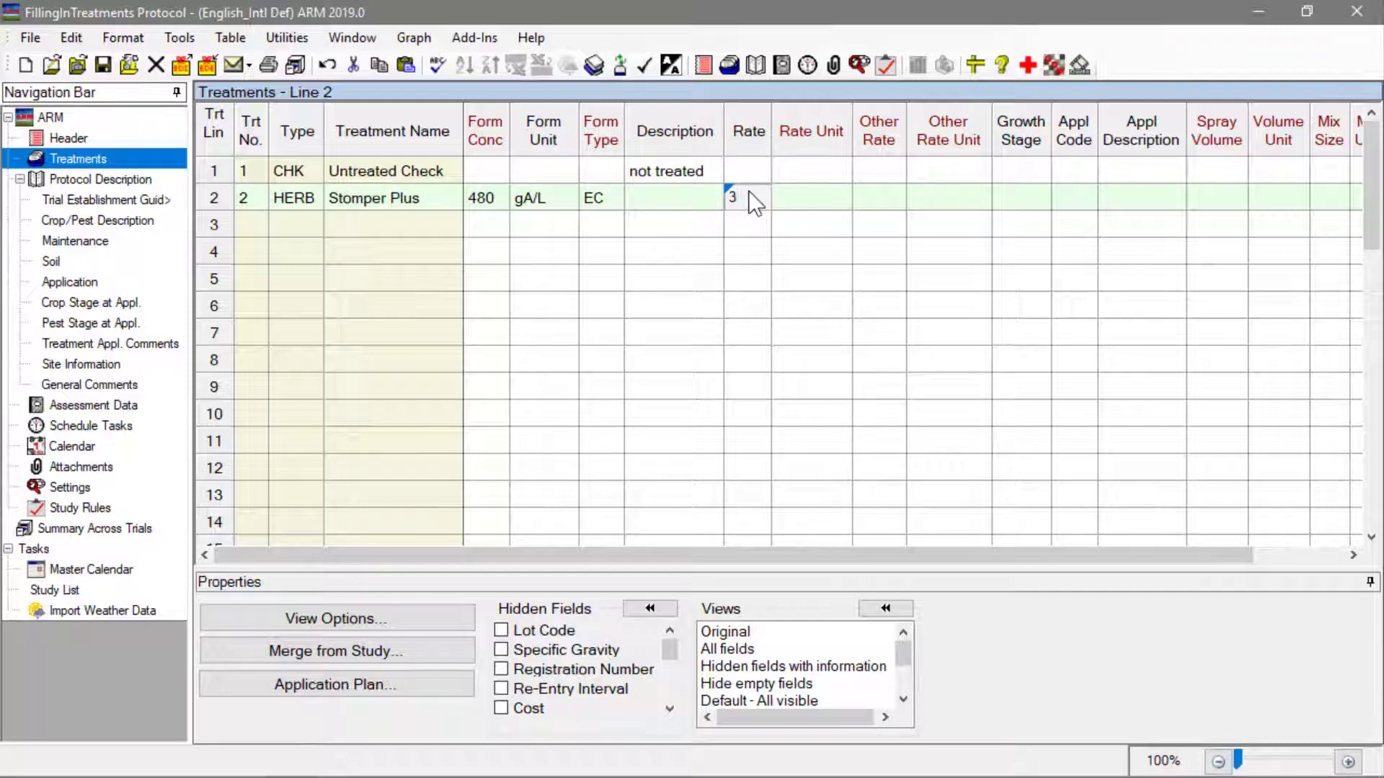
{"action": "double_click", "coordinate": [808, 192]}
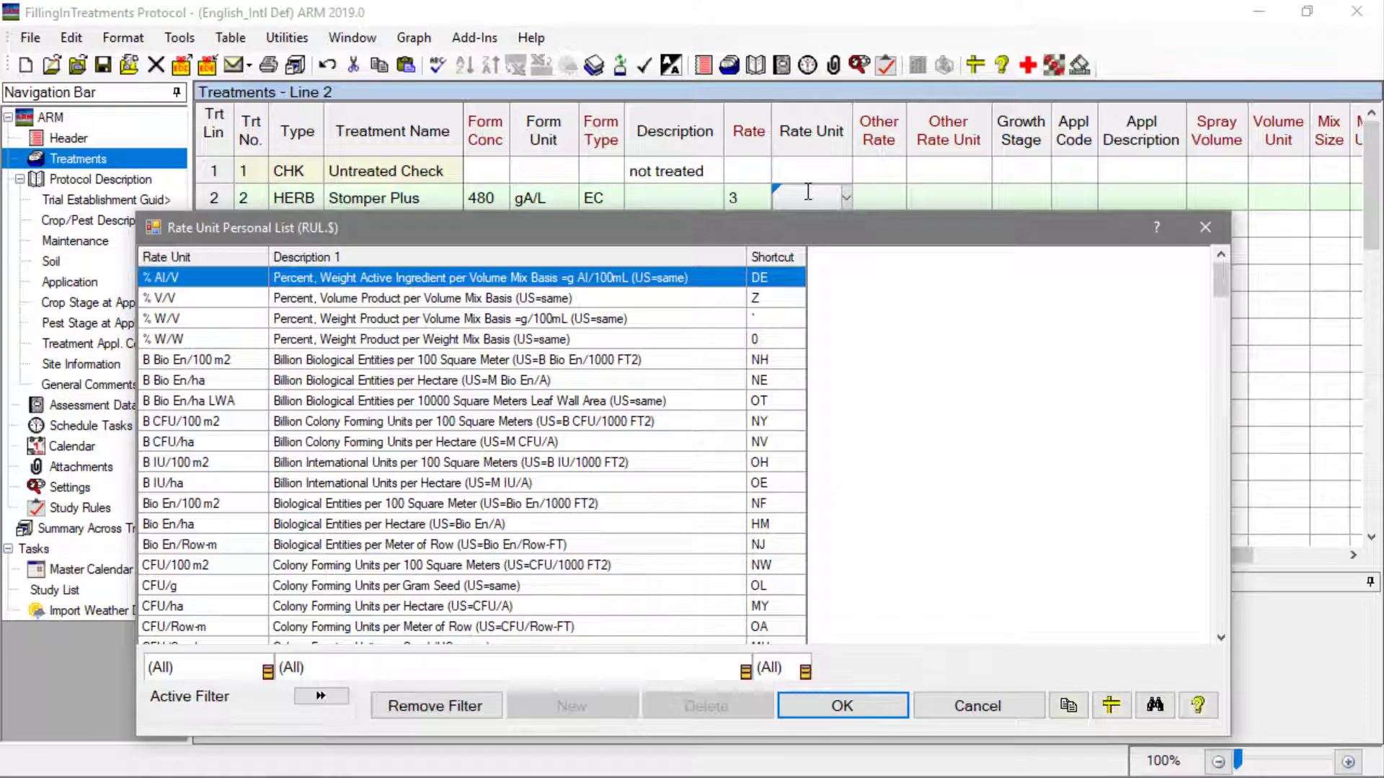
{"action": "right_click", "coordinate": [365, 275]}
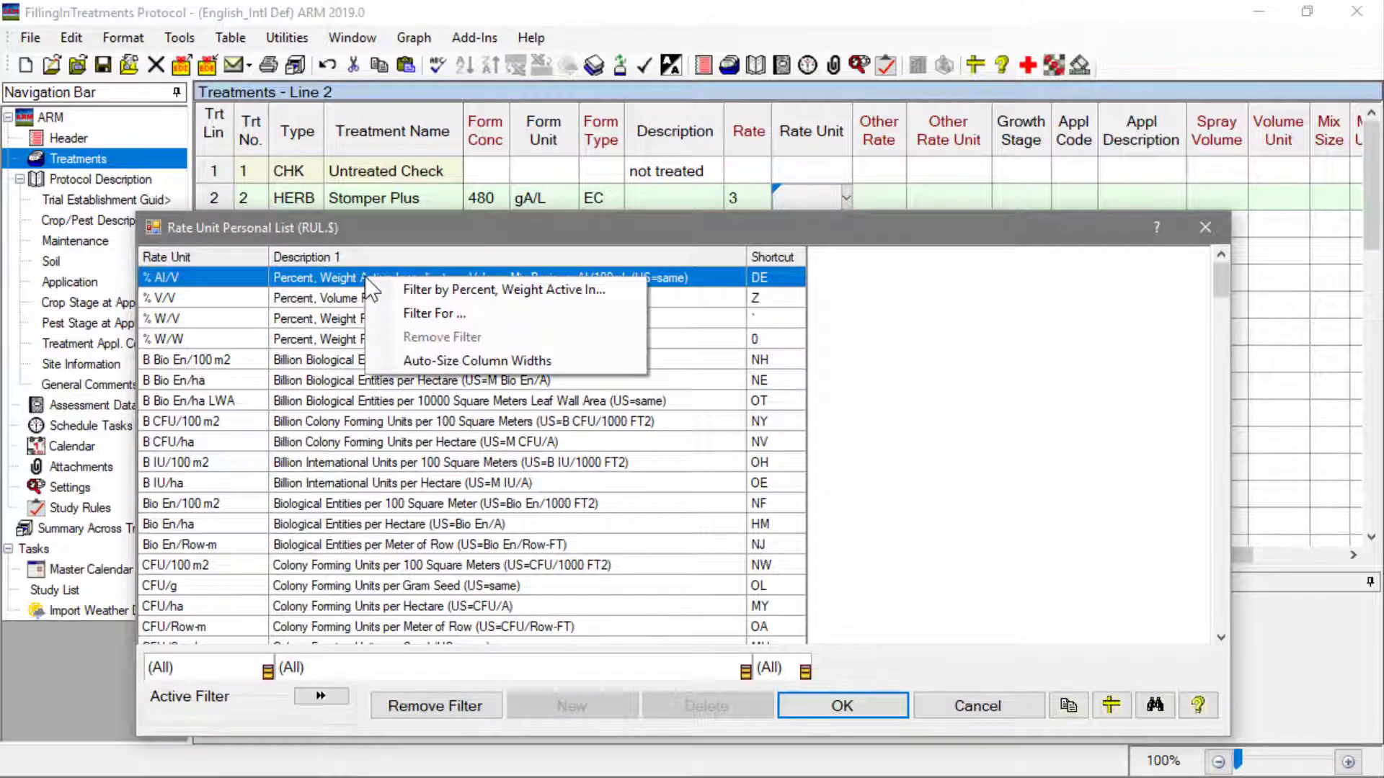
{"action": "left_click", "coordinate": [483, 314]}
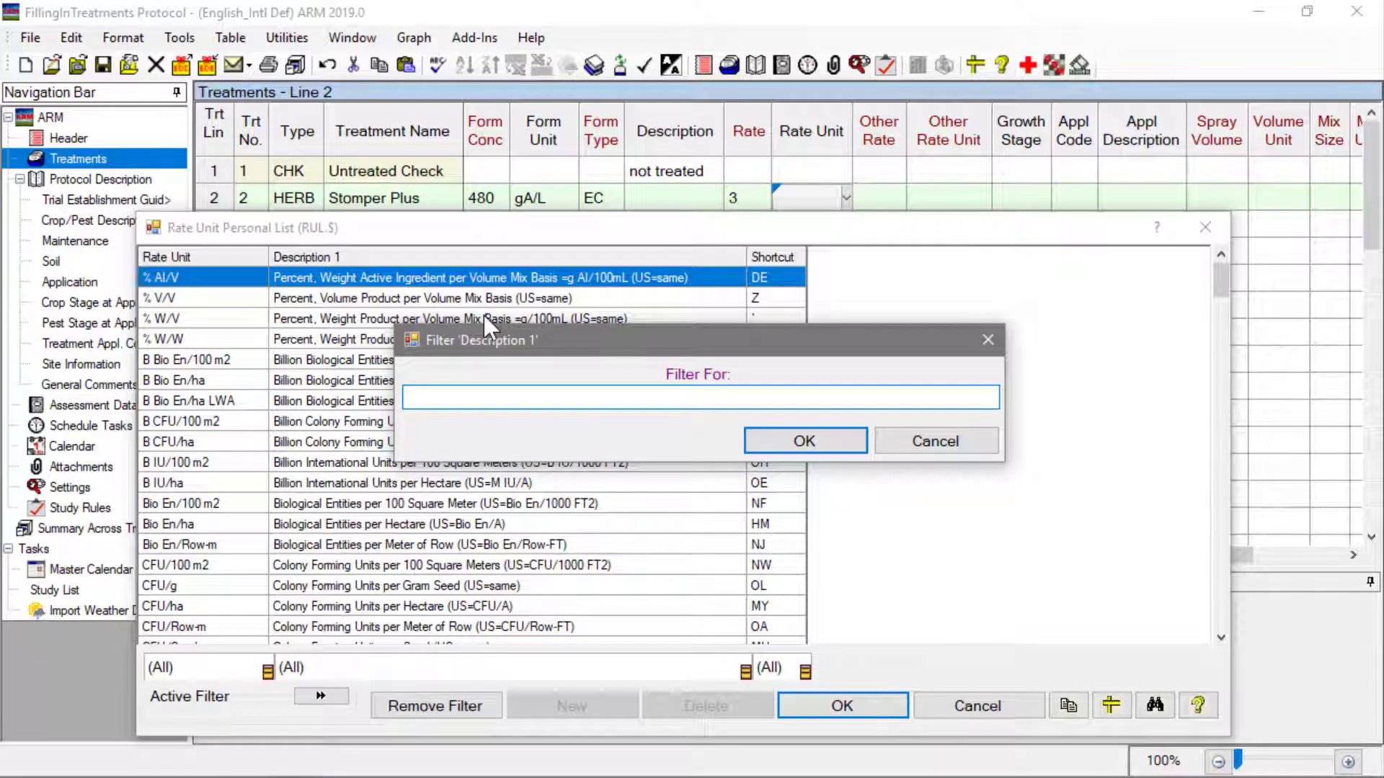
{"action": "type", "text": "kg"}
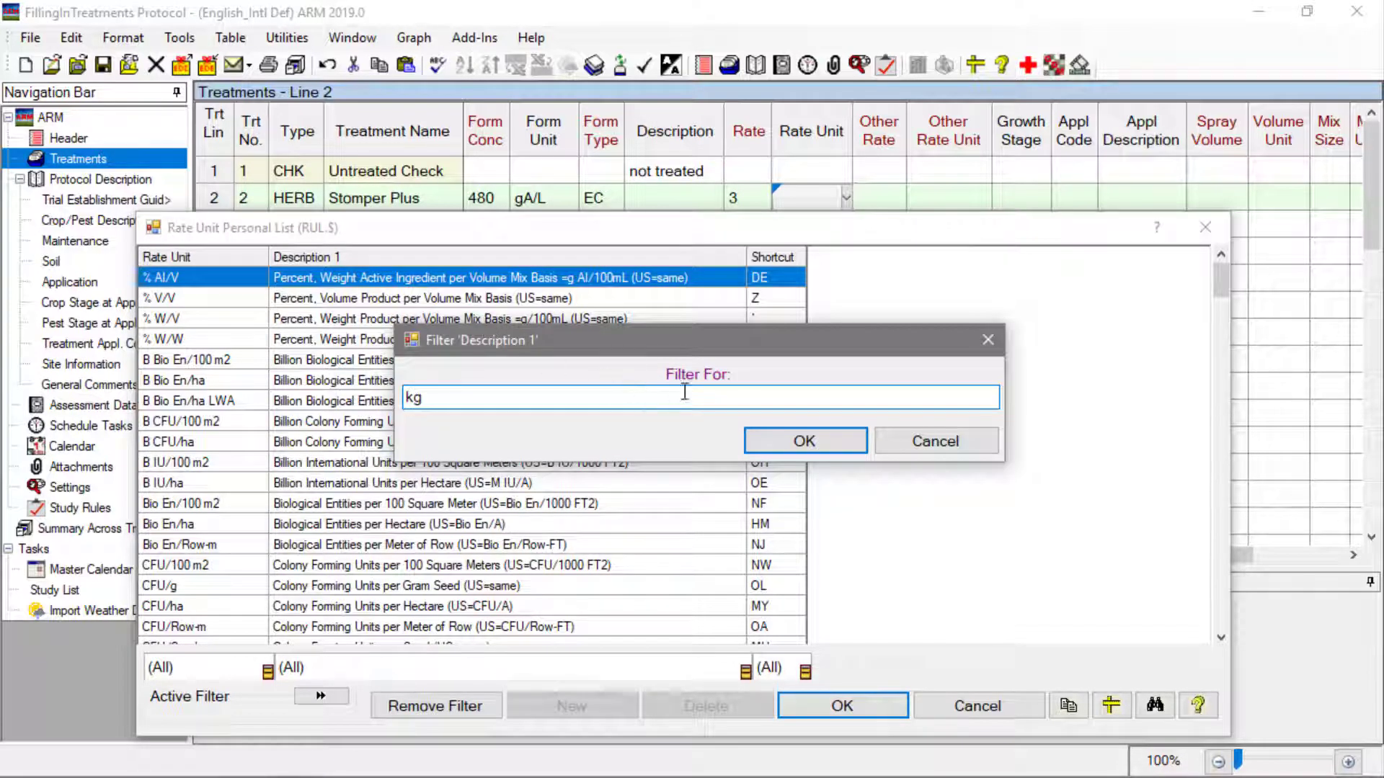
{"action": "left_click", "coordinate": [777, 439]}
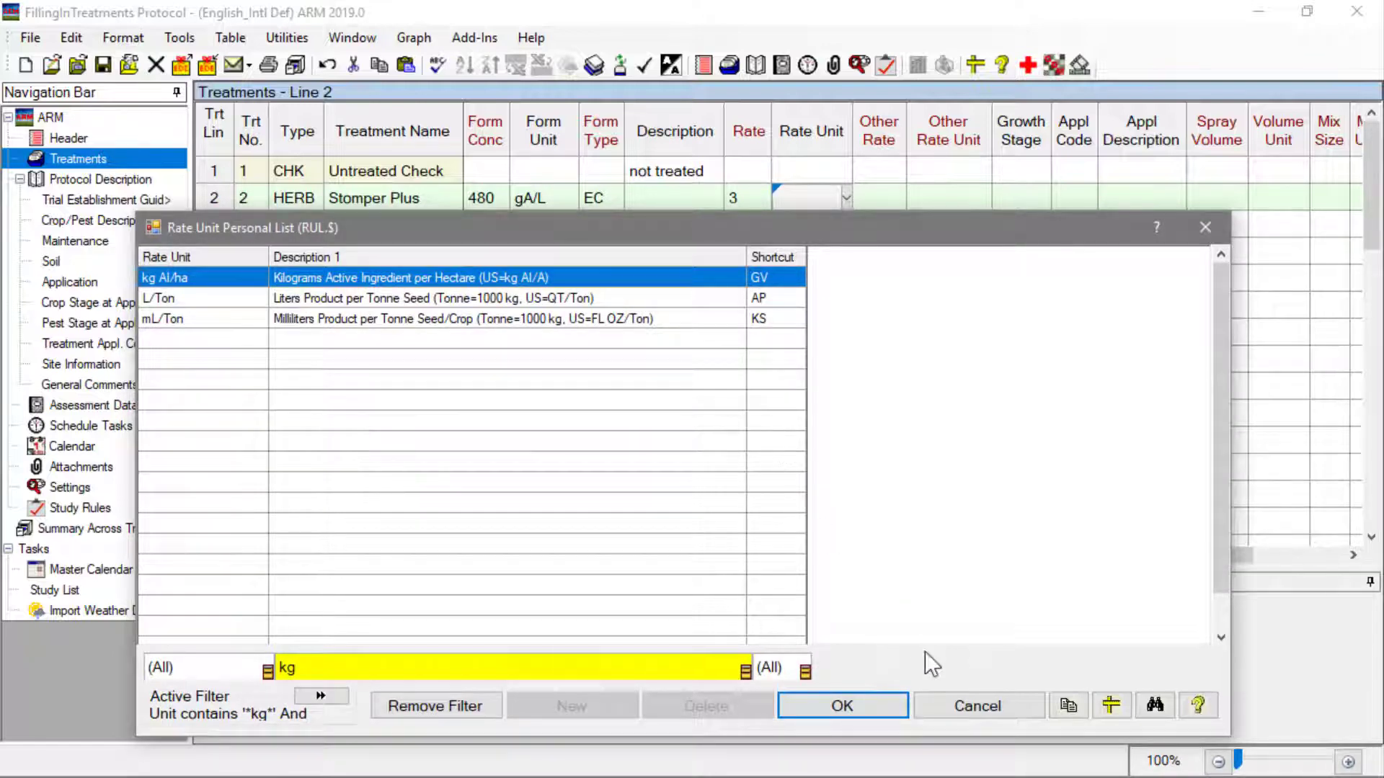
{"action": "left_click", "coordinate": [904, 703]}
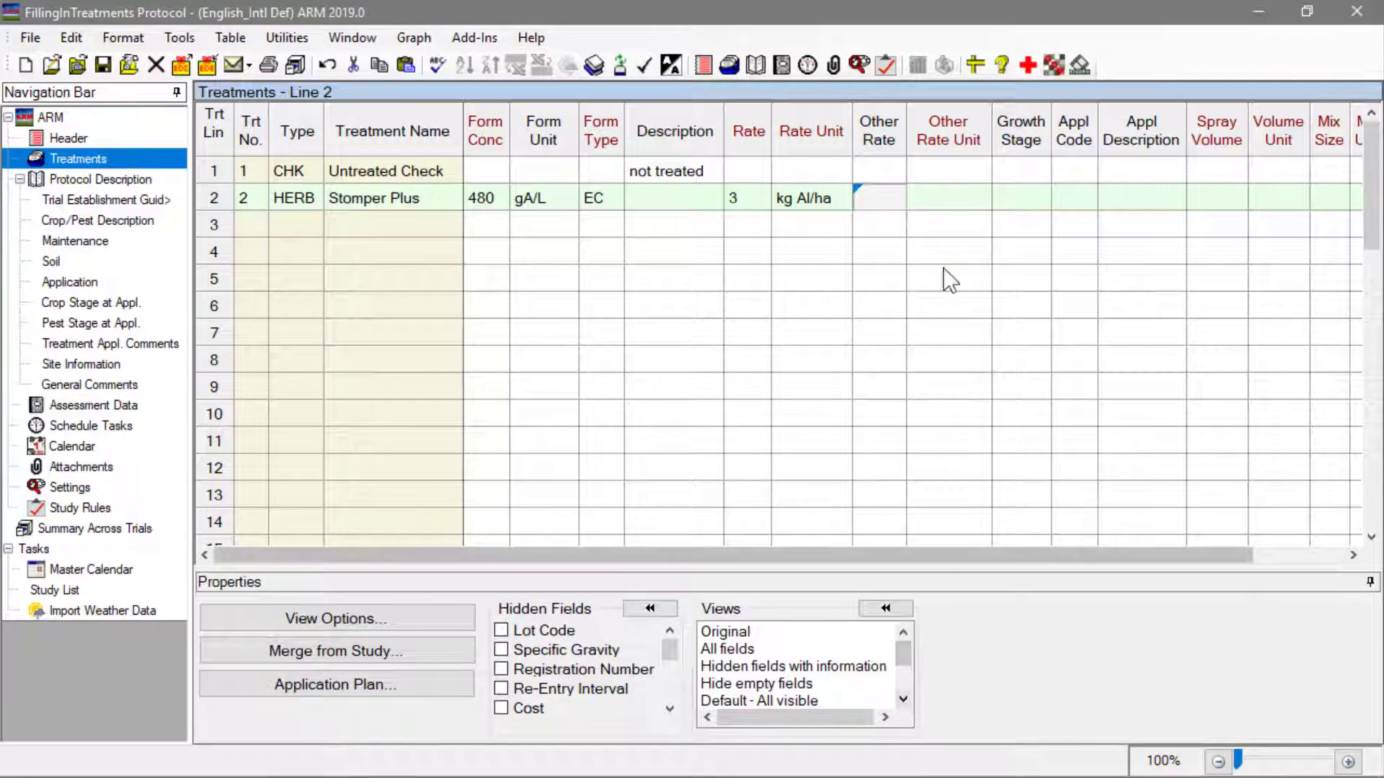
- Set line 2's other rate unit to L/ha
{"action": "left_click", "coordinate": [939, 201]}
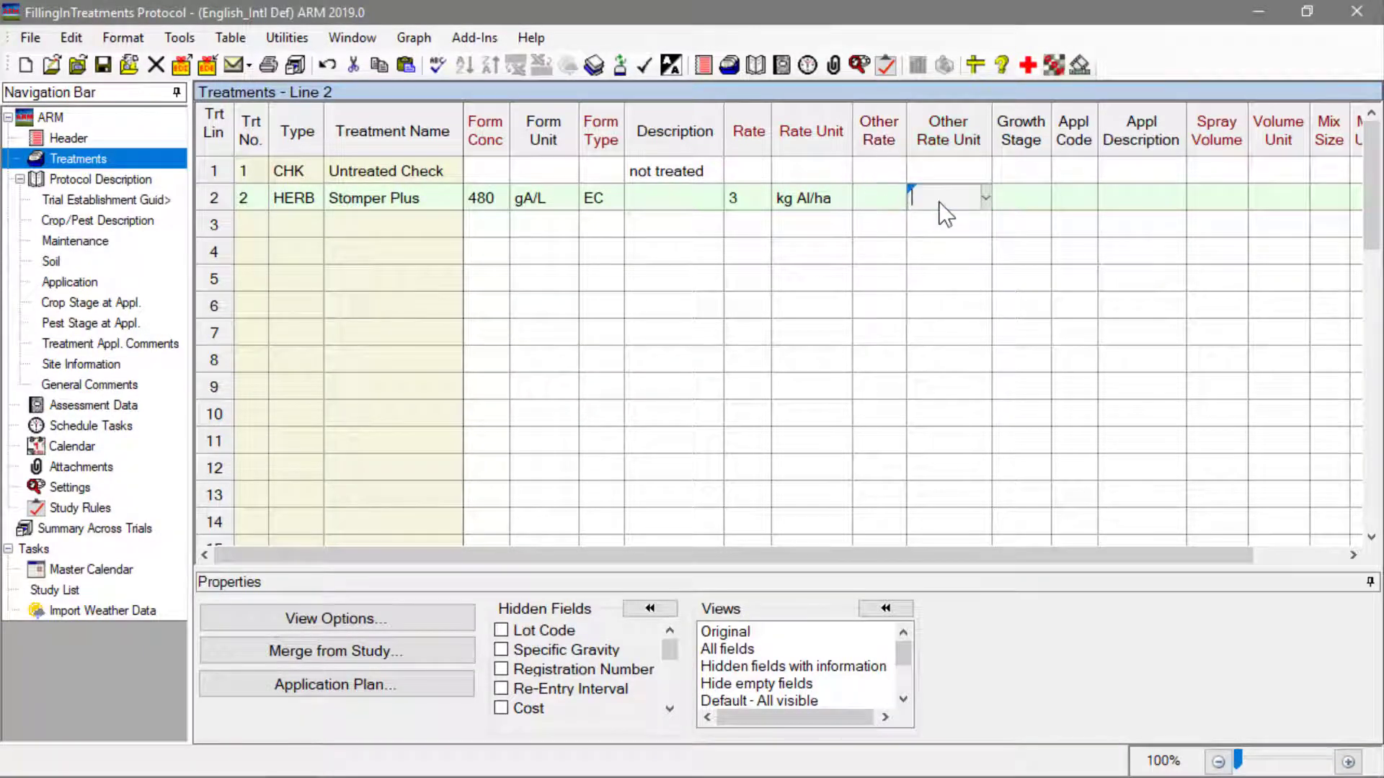
{"action": "left_click", "coordinate": [985, 198]}
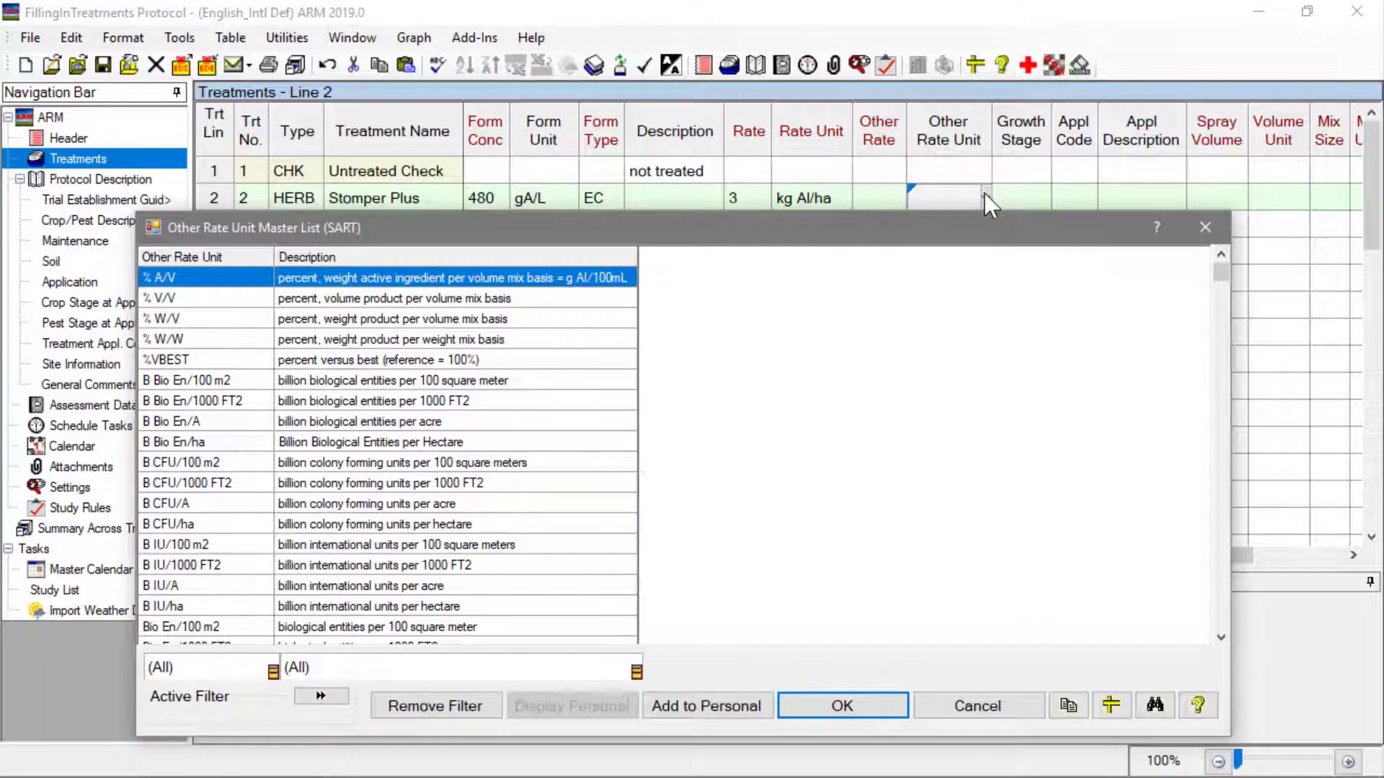
{"action": "key", "text": "l"}
{"action": "key", "text": "slash"}
{"action": "key", "text": "h"}
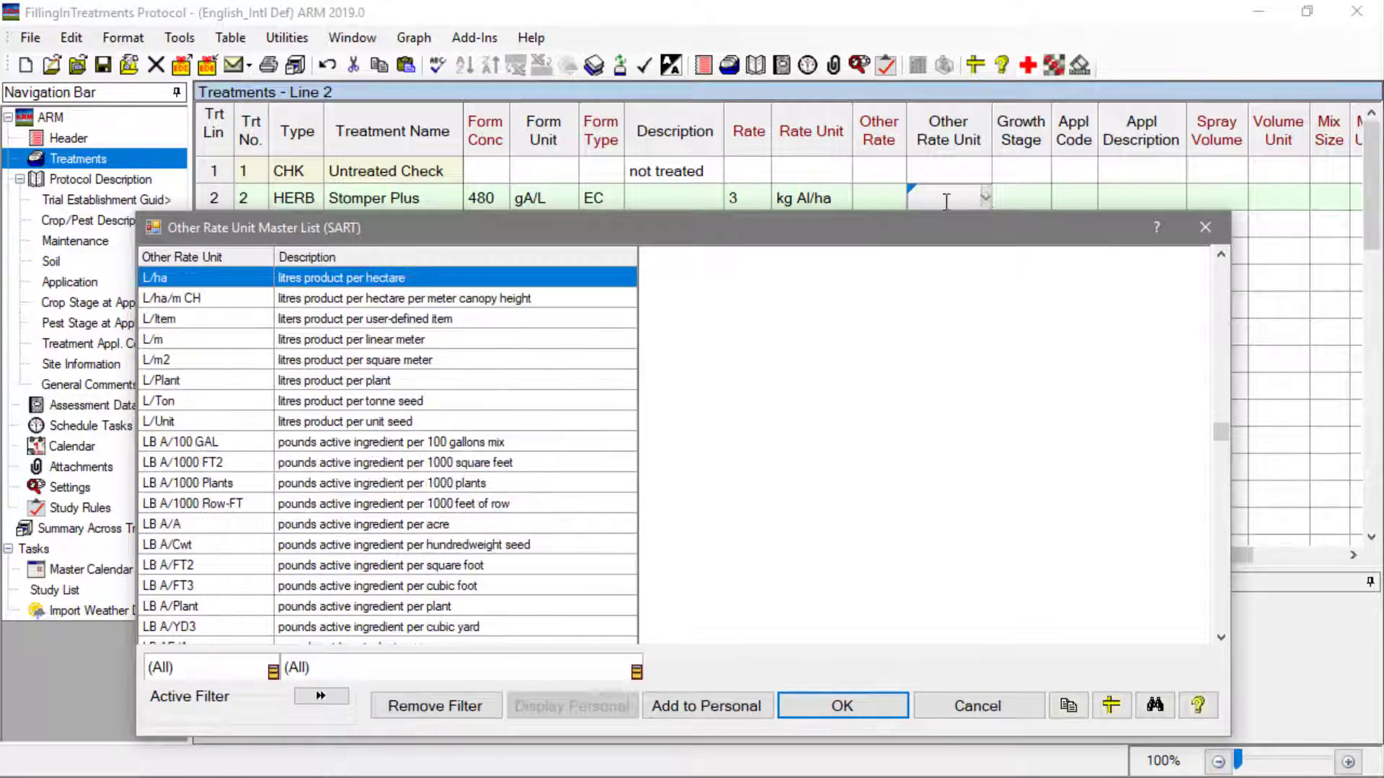
{"action": "double_click", "coordinate": [220, 272]}
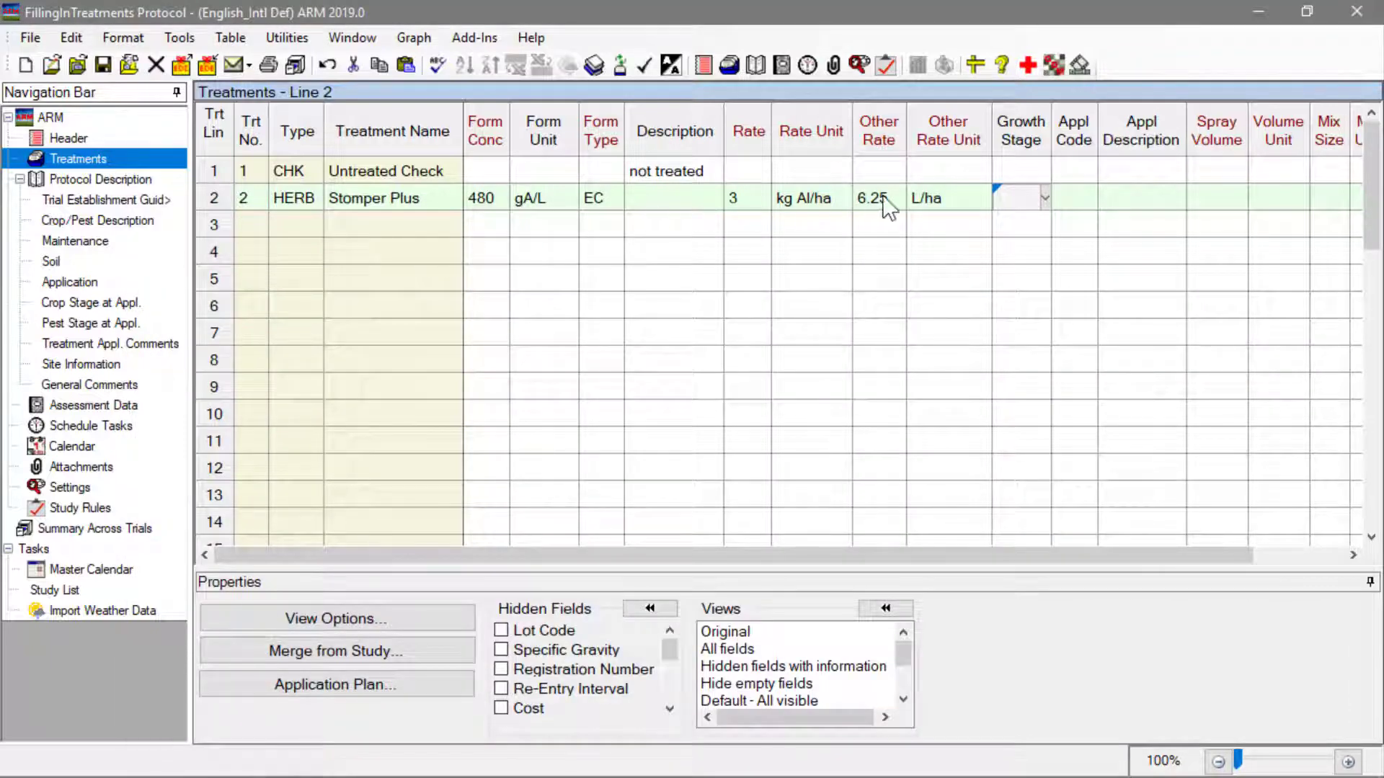
- Change the other rate unit to LB A/A, converting the other rate to 2.67
{"action": "left_click", "coordinate": [947, 196]}
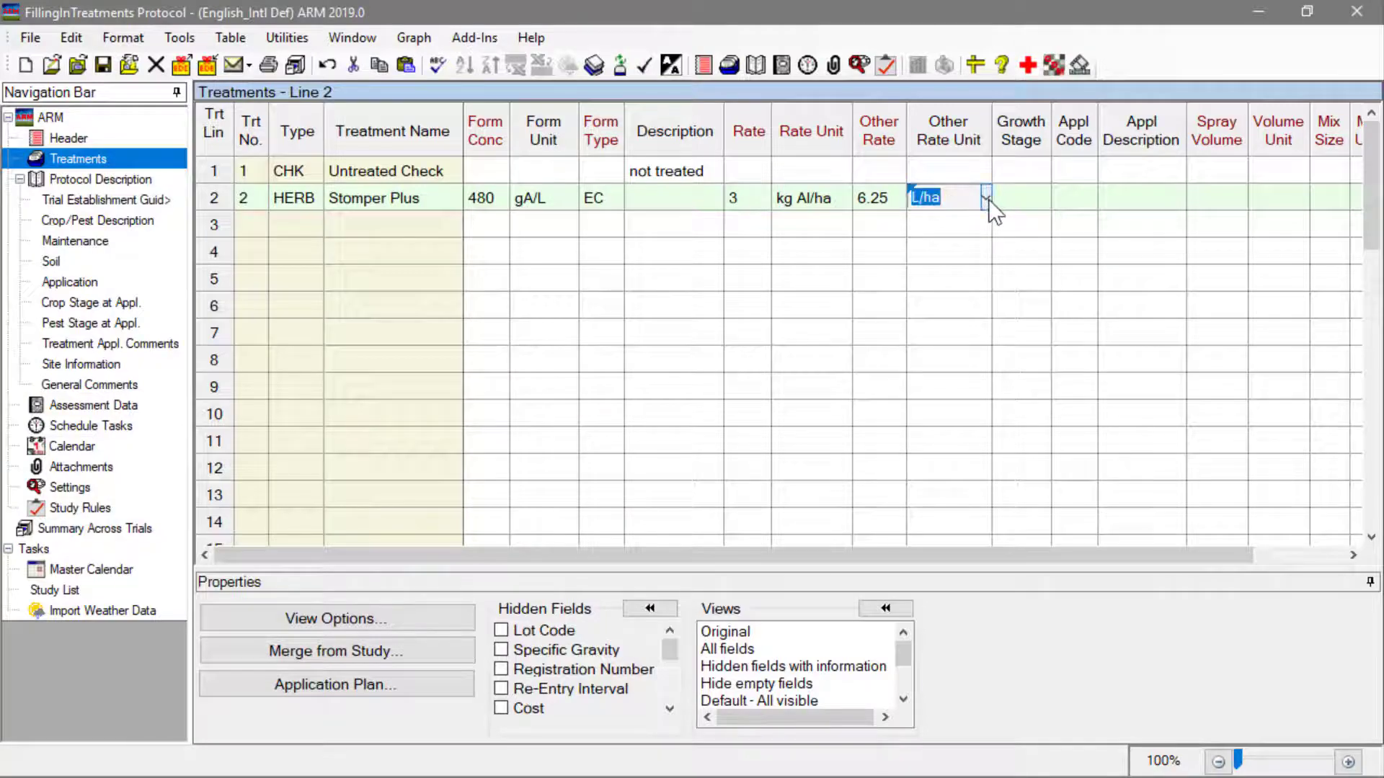
{"action": "left_click", "coordinate": [987, 198]}
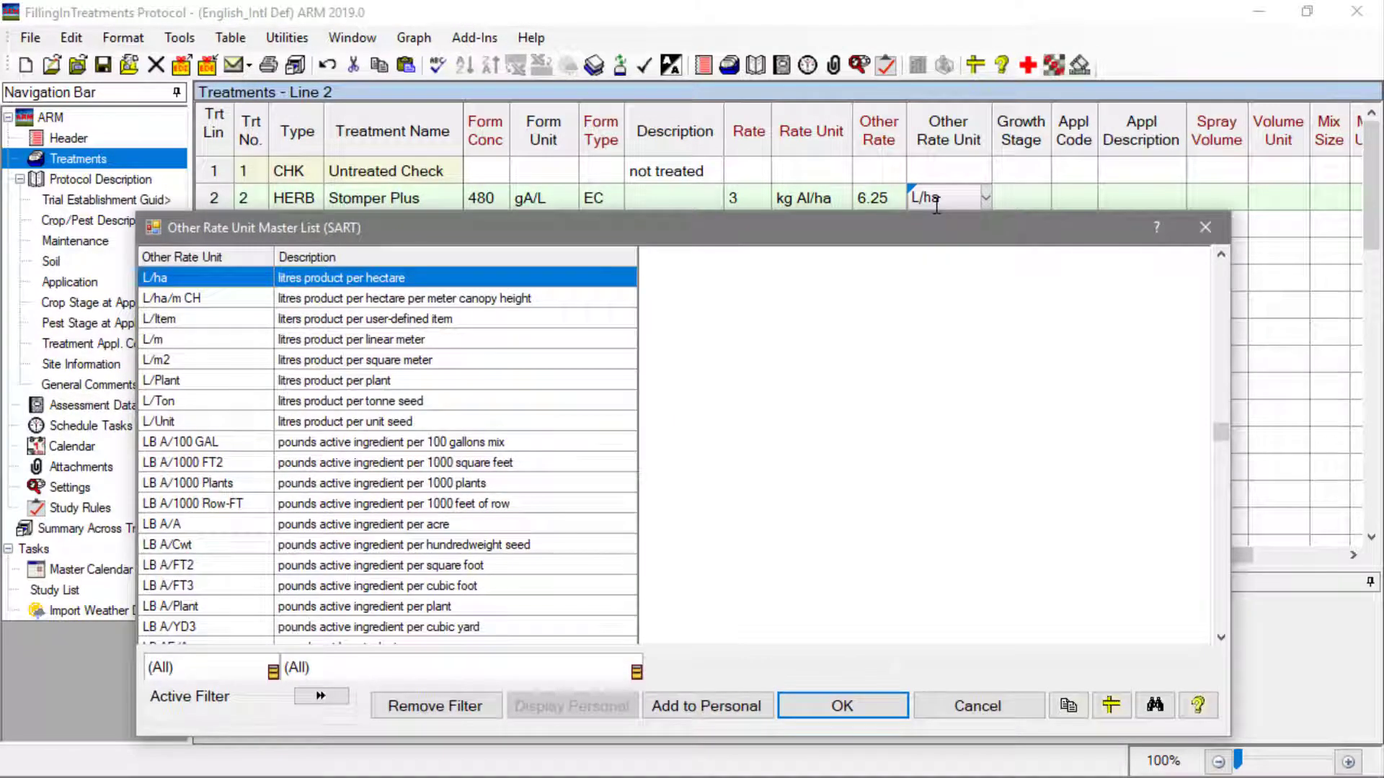
{"action": "type", "text": "lb"}
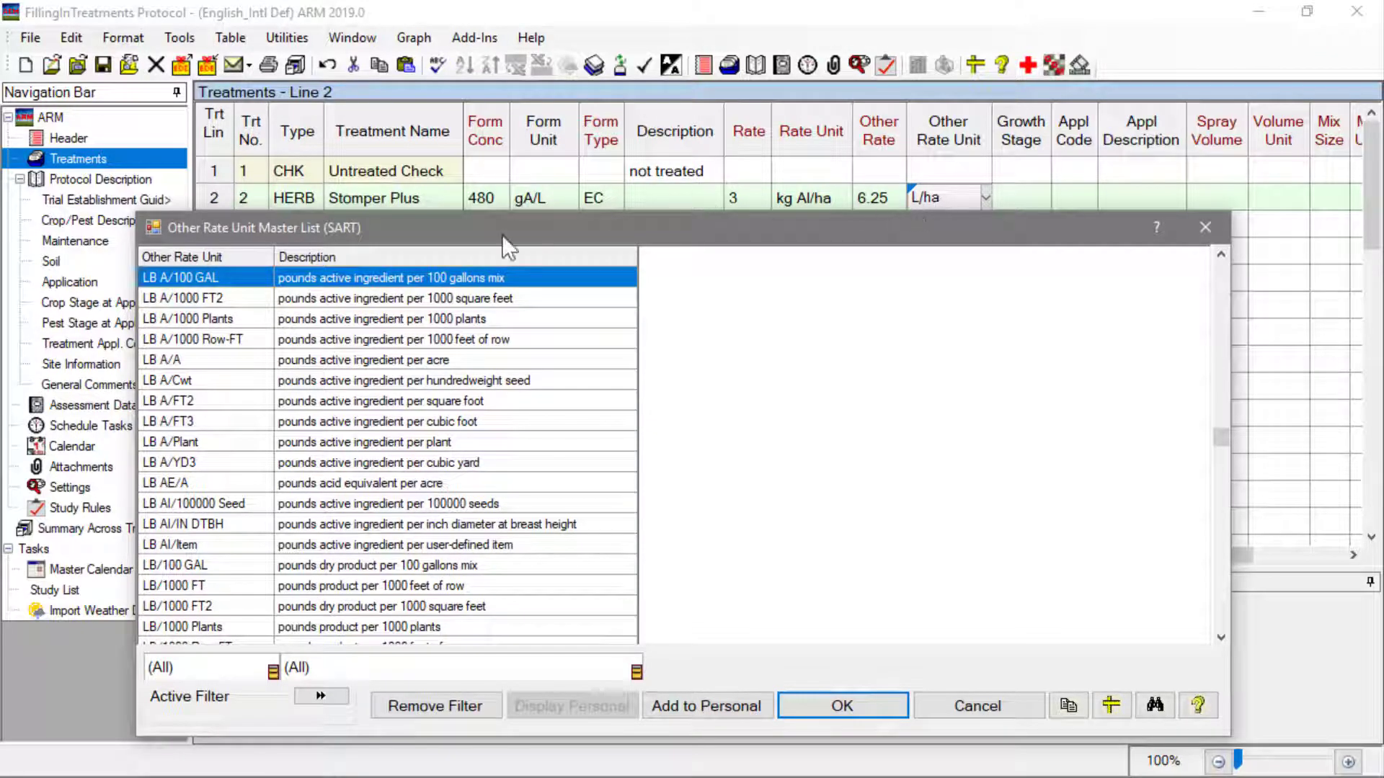
{"action": "left_click", "coordinate": [255, 359]}
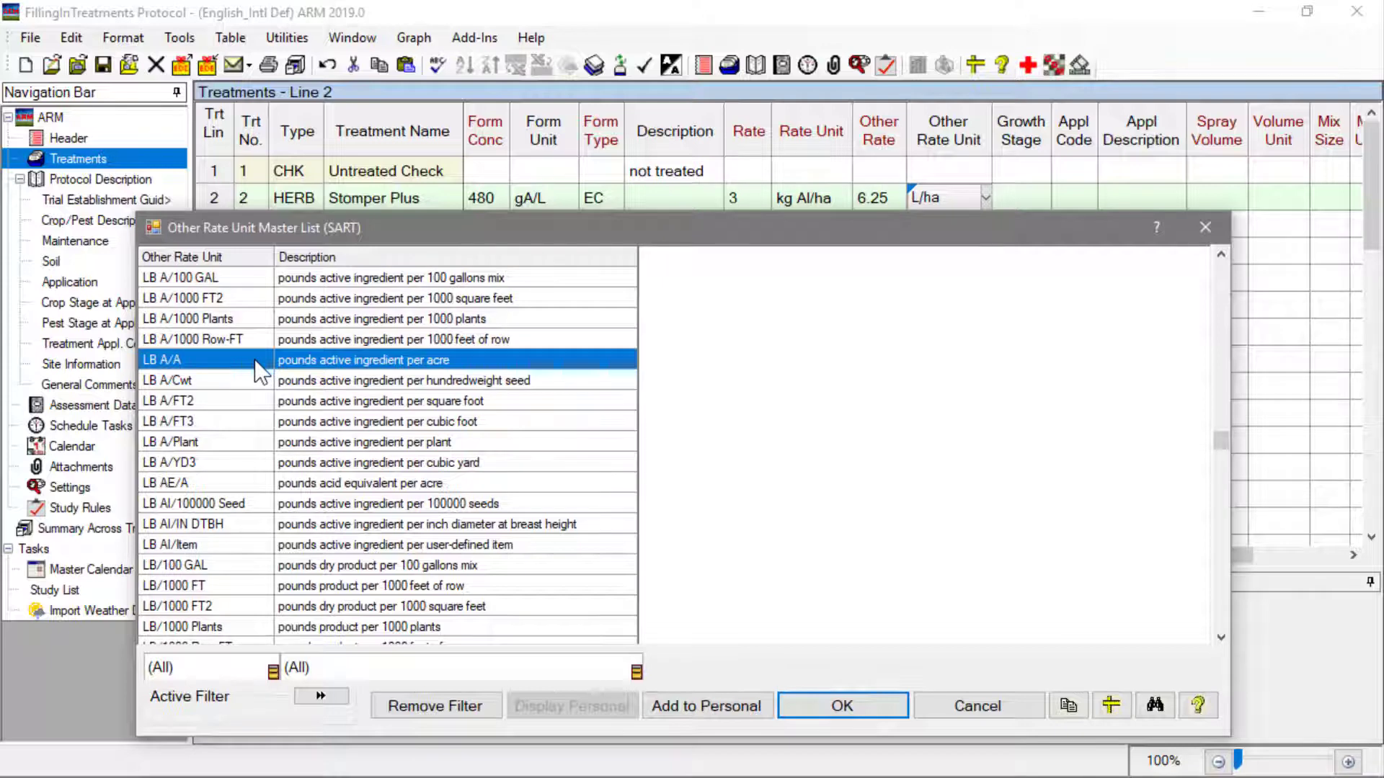
{"action": "double_click", "coordinate": [254, 360]}
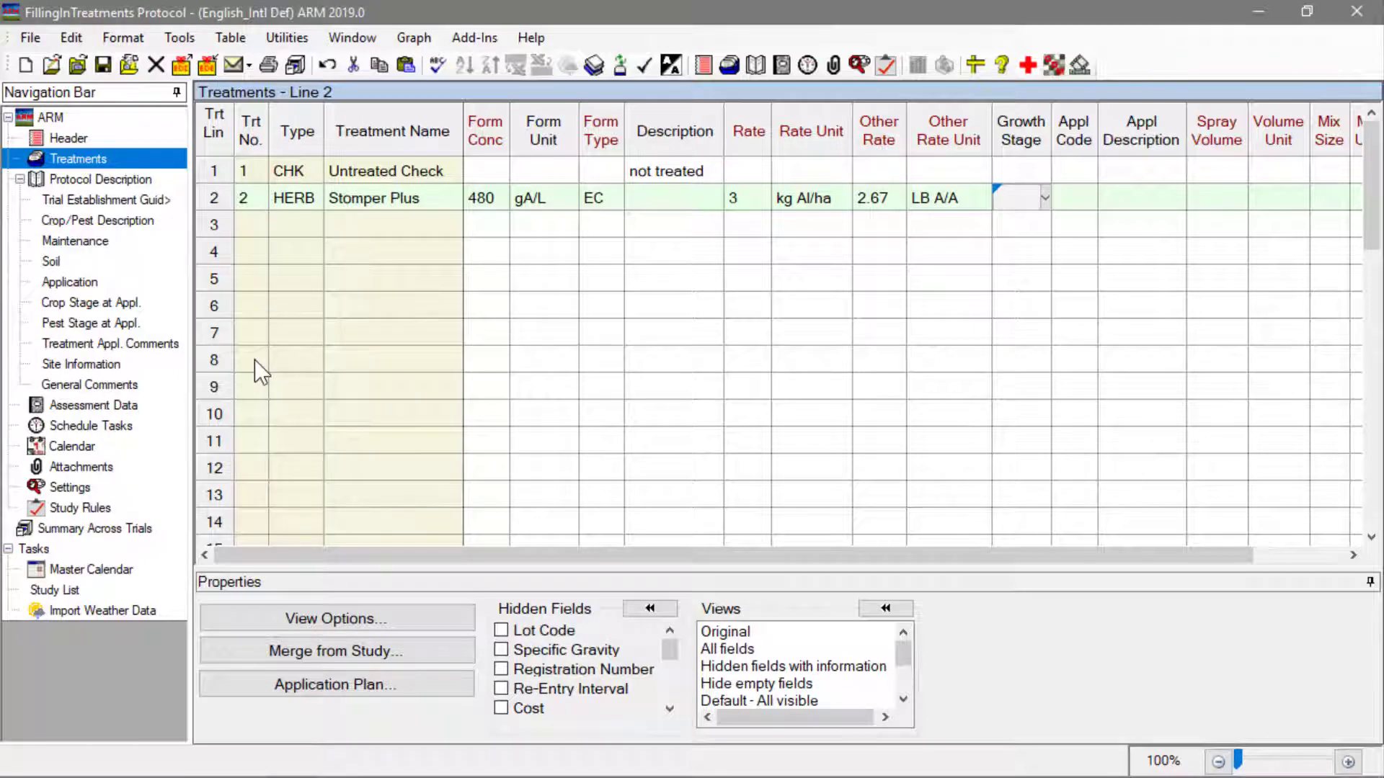
- Save Stomper Plus (480 gA/L EC) as a new herbicide treatment name, skipping active ingredient details
{"action": "left_click", "coordinate": [433, 197]}
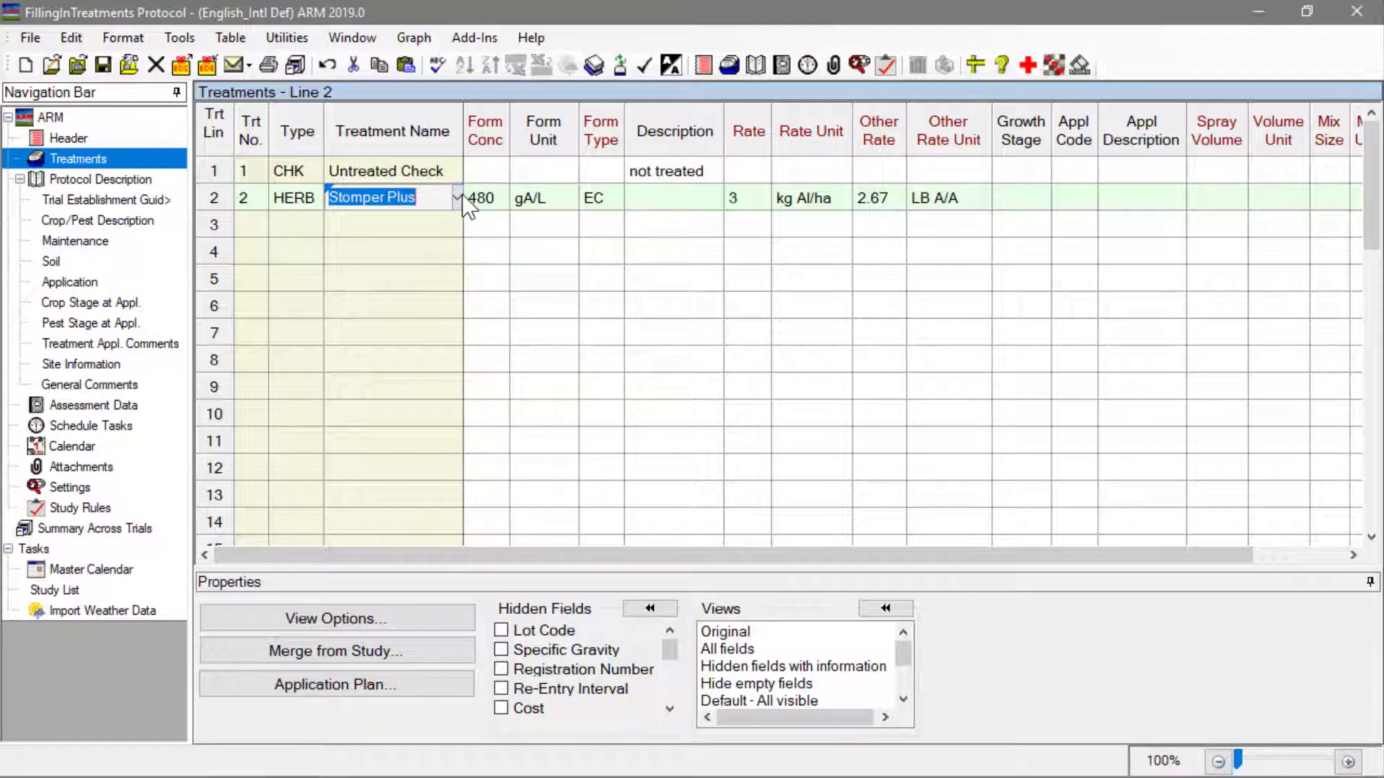
{"action": "left_click", "coordinate": [462, 196]}
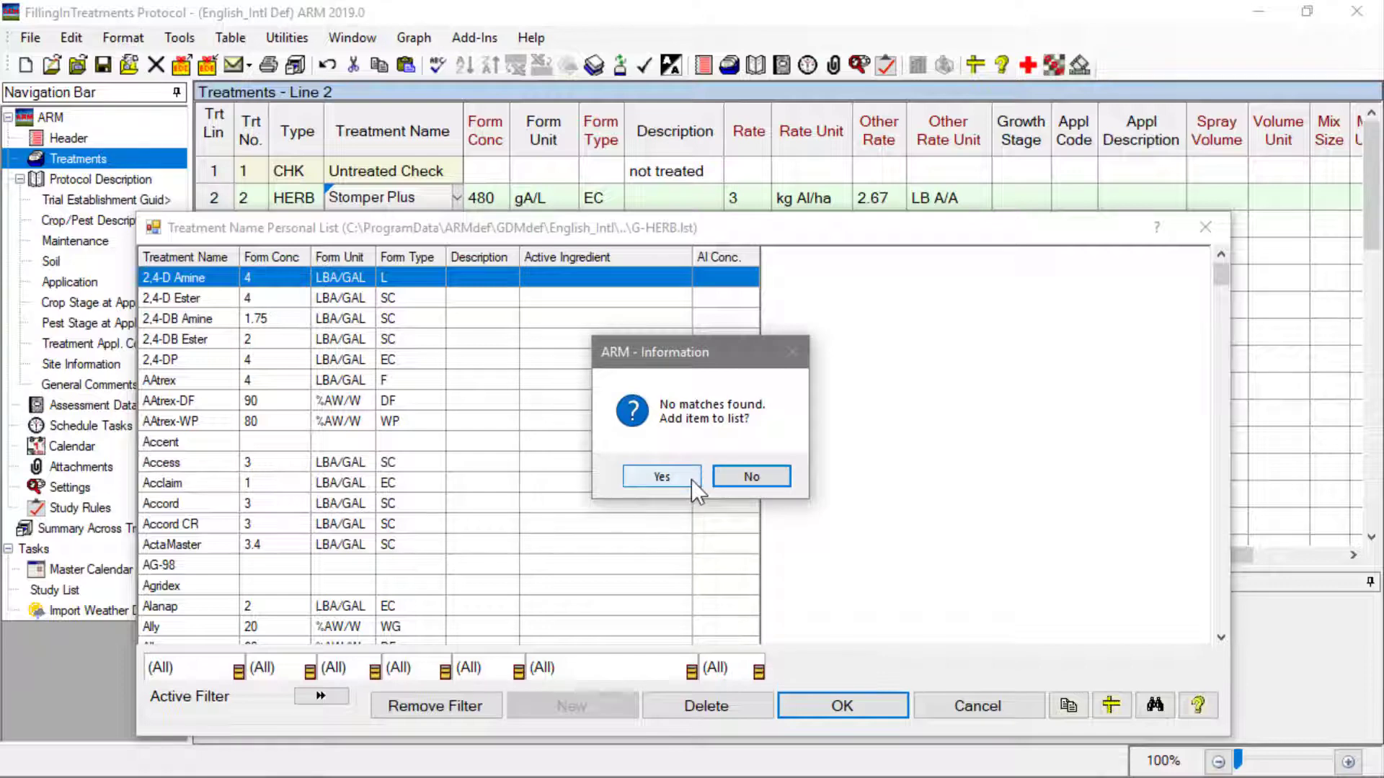
{"action": "left_click", "coordinate": [662, 477]}
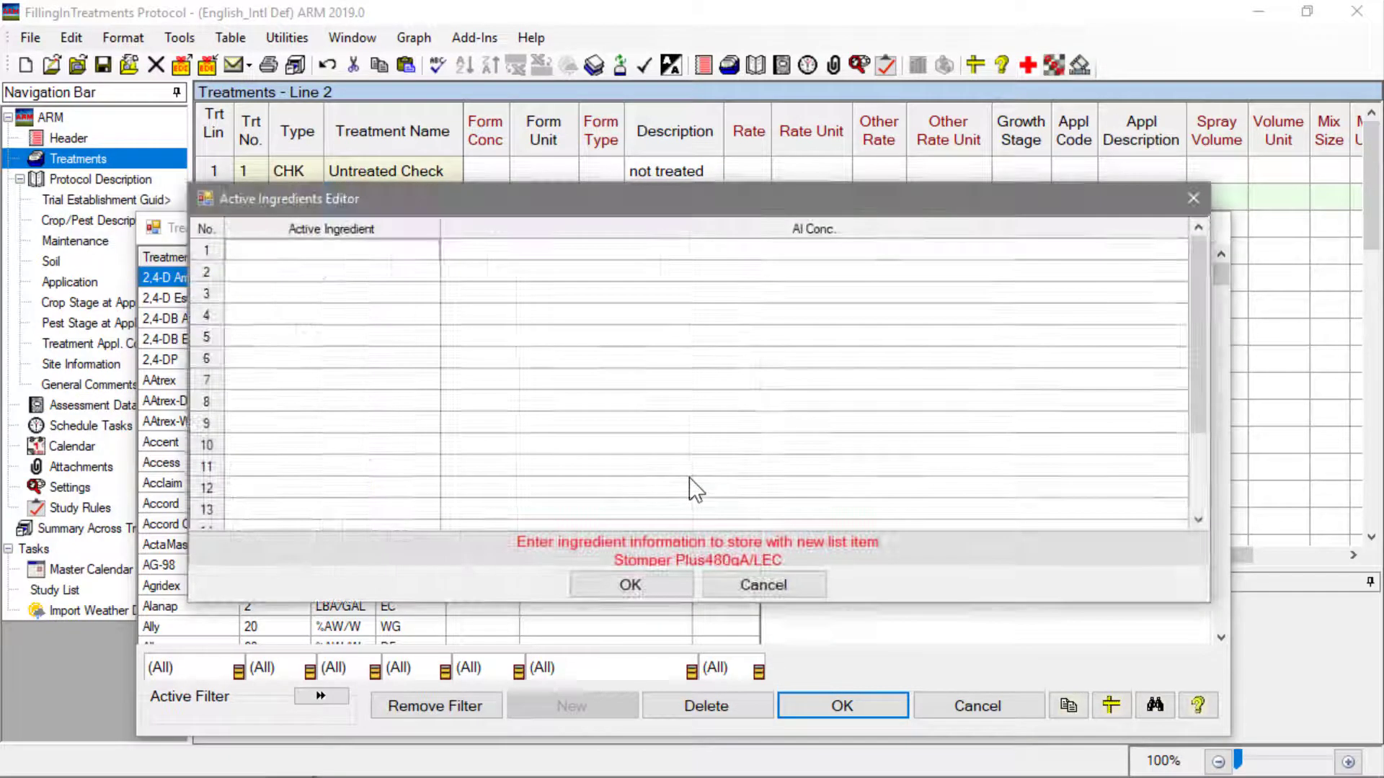
{"action": "left_click", "coordinate": [662, 584]}
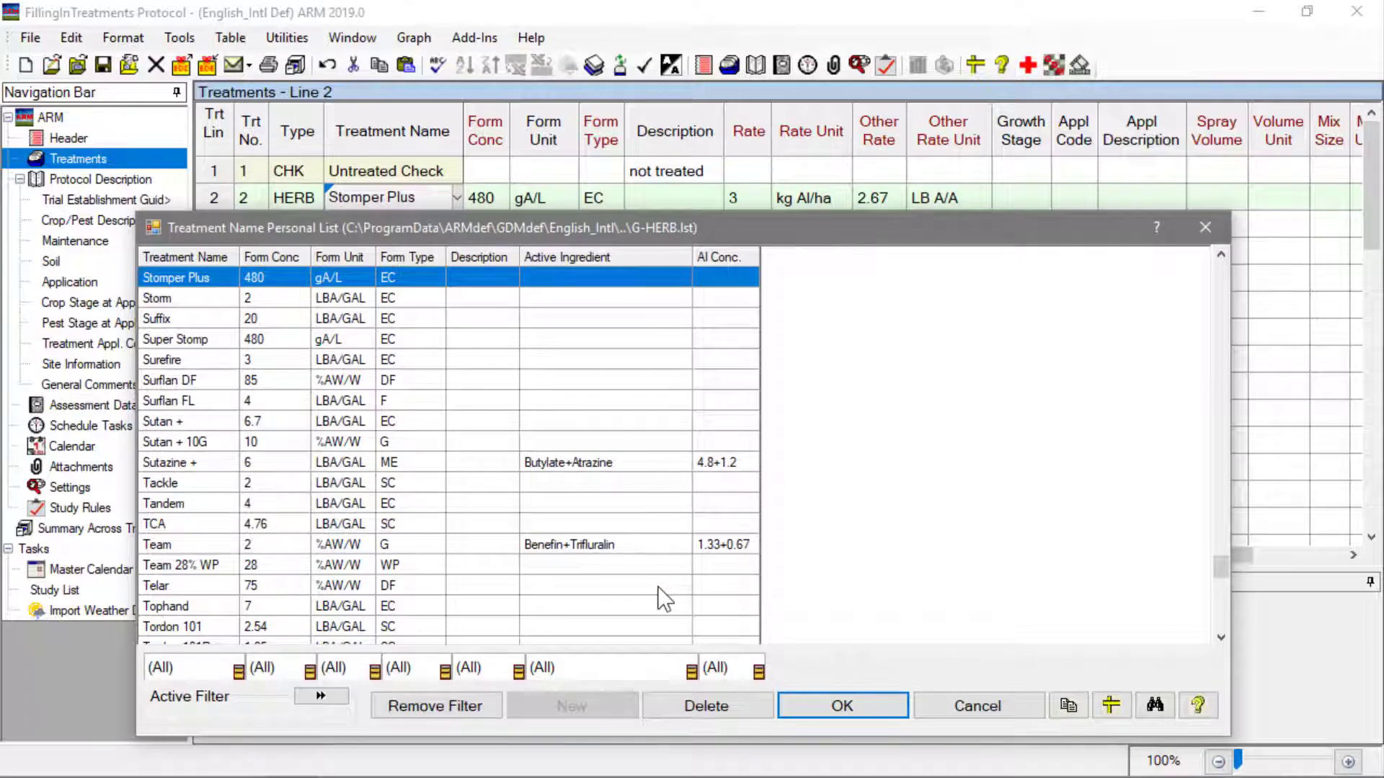
- Enter line 3 as a HERB treatment filled with Stomper Plus, 480 gA/L EC, from the personal list
{"action": "left_click", "coordinate": [878, 703]}
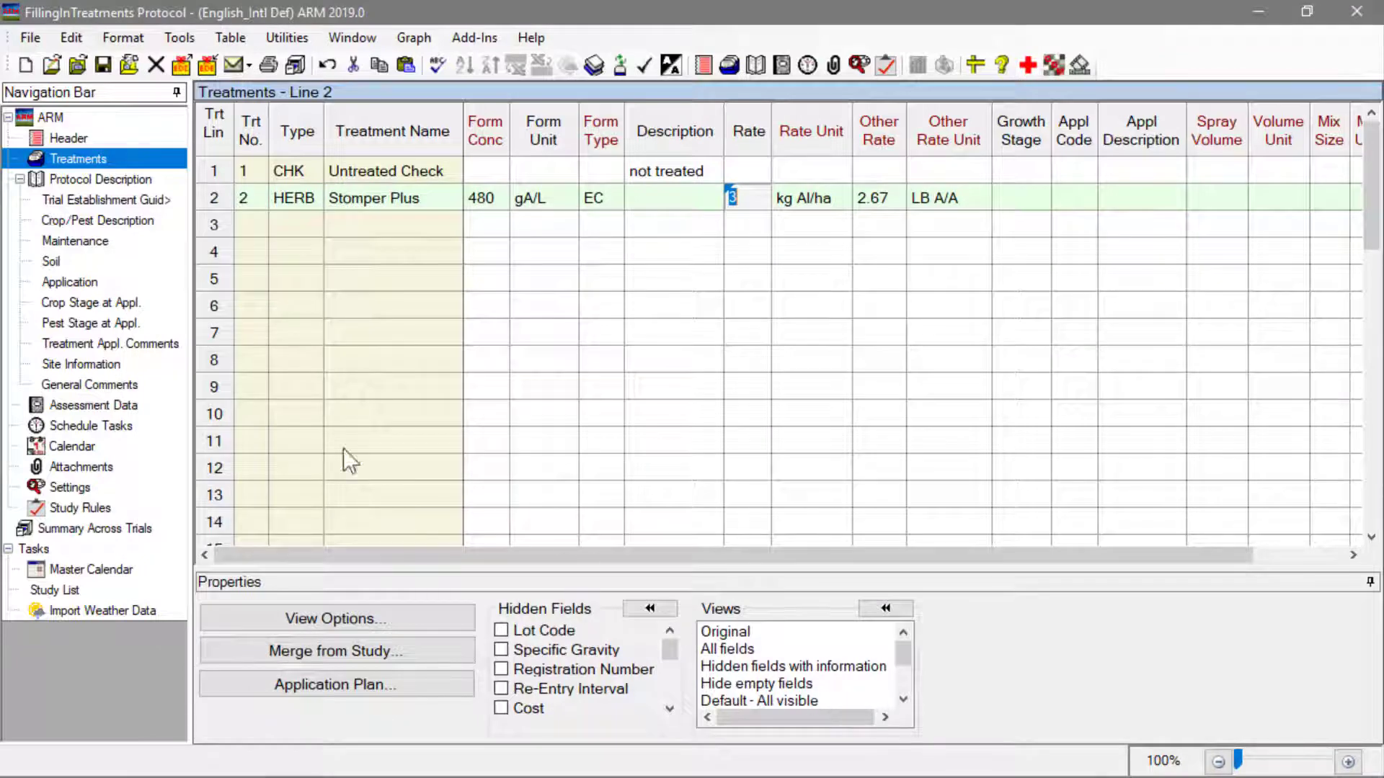
{"action": "left_click", "coordinate": [248, 232]}
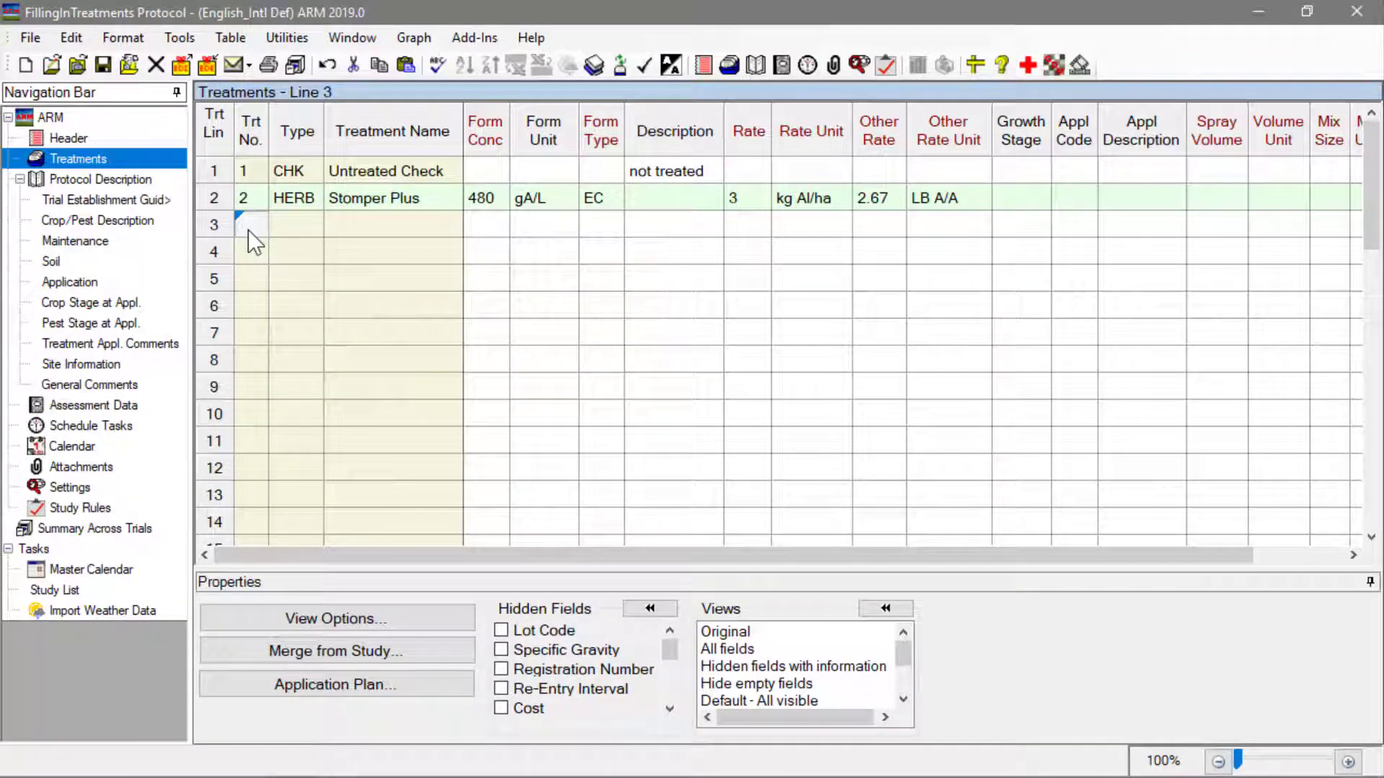
{"action": "key", "text": "Tab"}
{"action": "key", "text": "F2"}
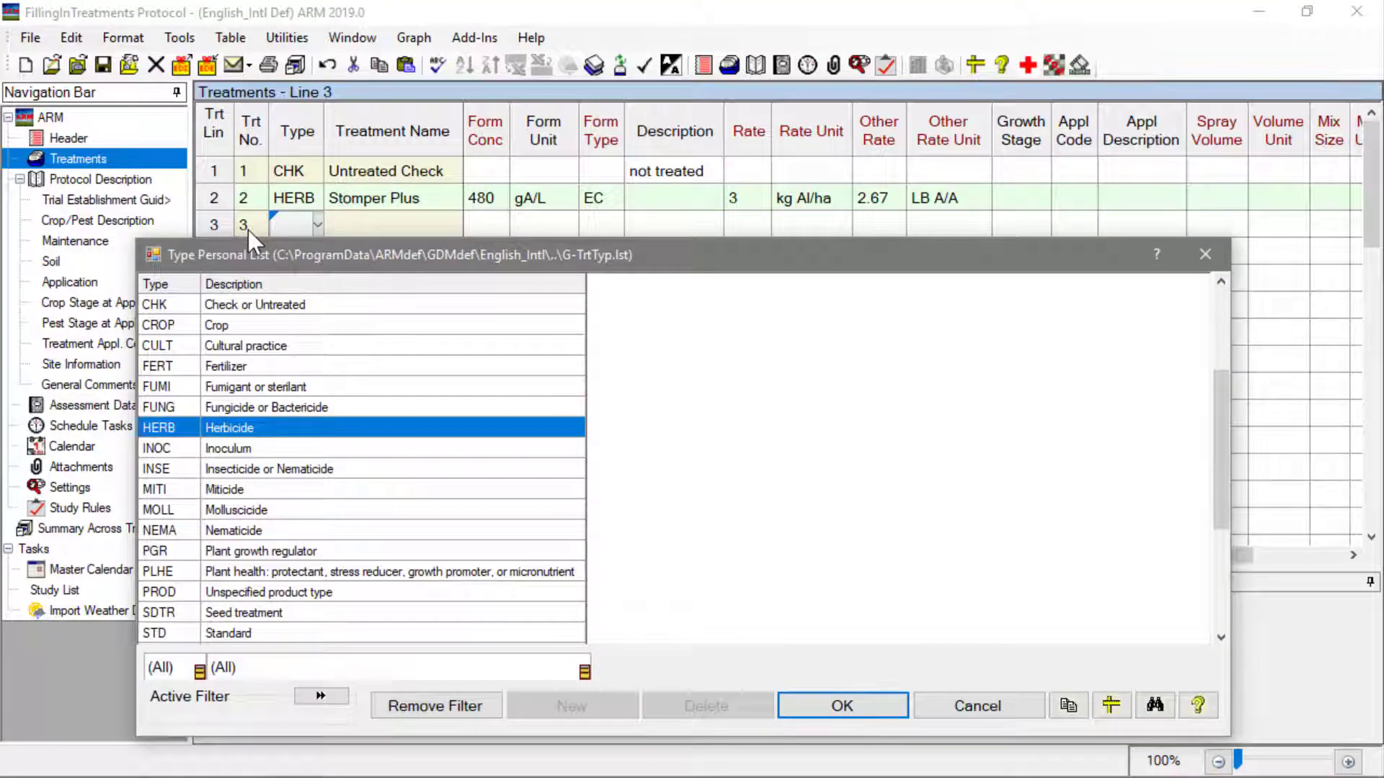
{"action": "left_click", "coordinate": [875, 704]}
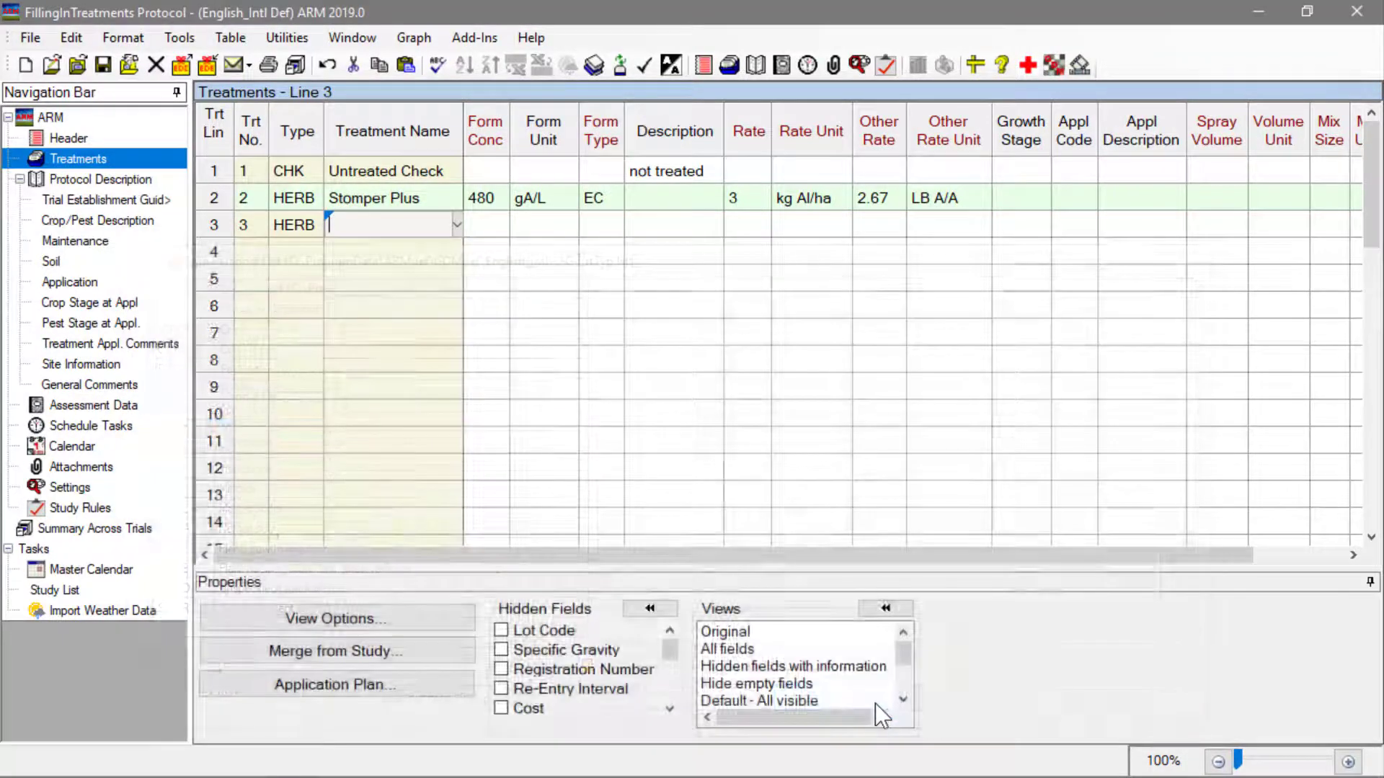
{"action": "left_click", "coordinate": [457, 223]}
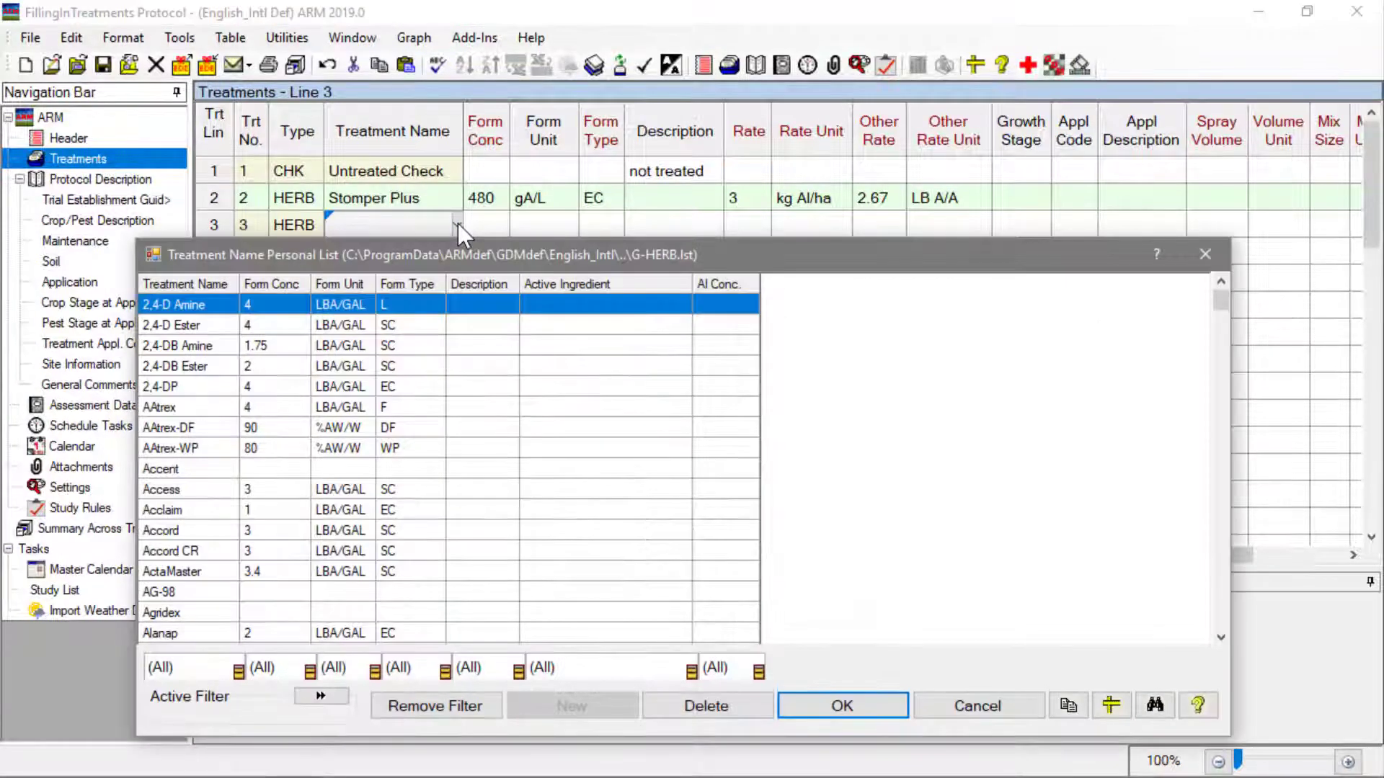
{"action": "type", "text": "stom"}
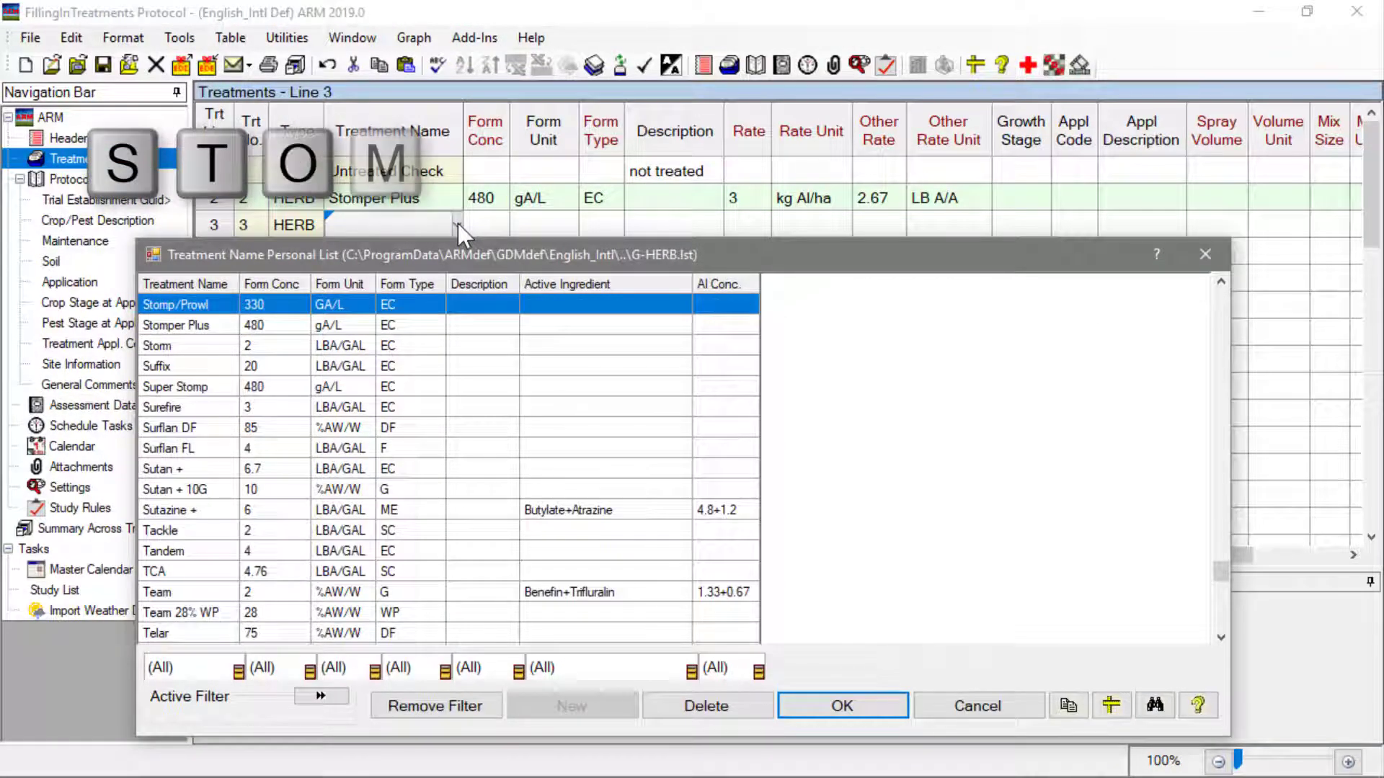
{"action": "type", "text": "per"}
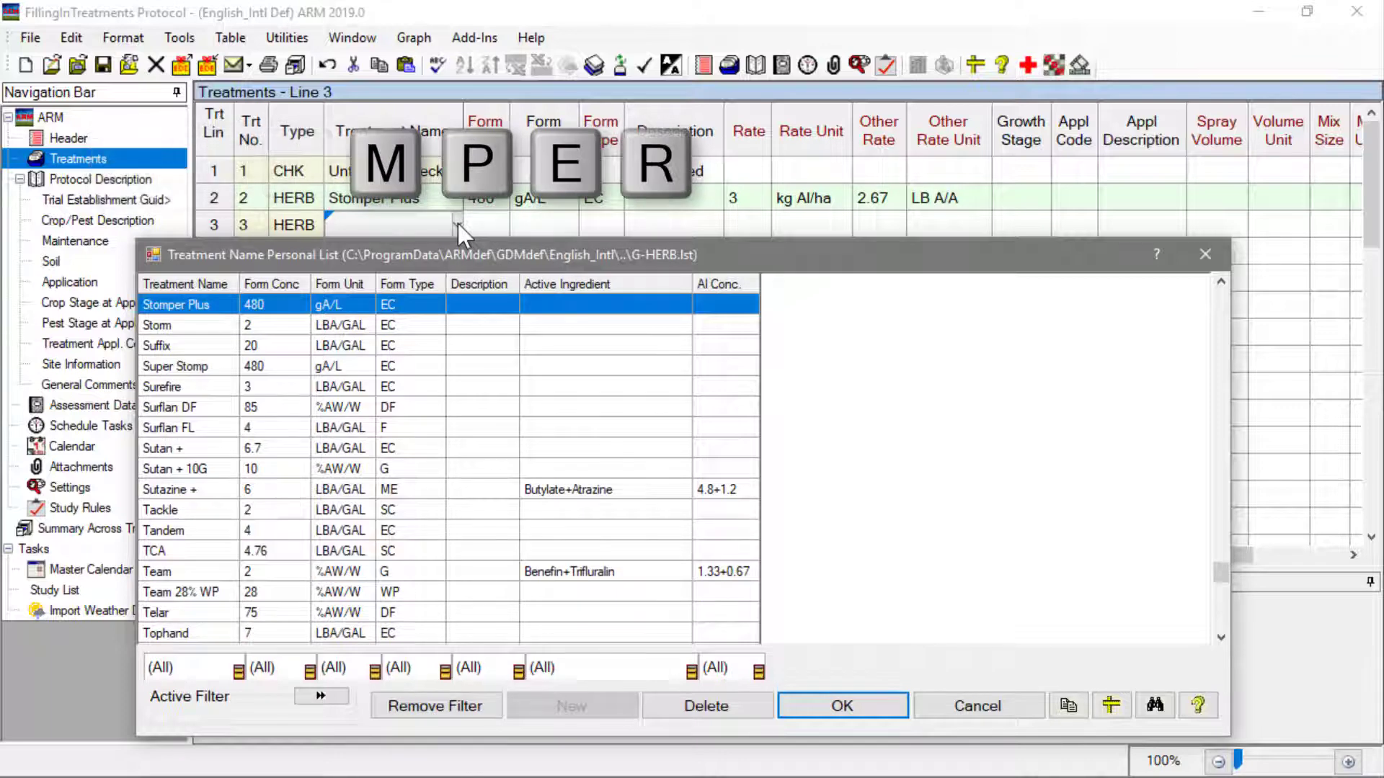
{"action": "left_click", "coordinate": [862, 696]}
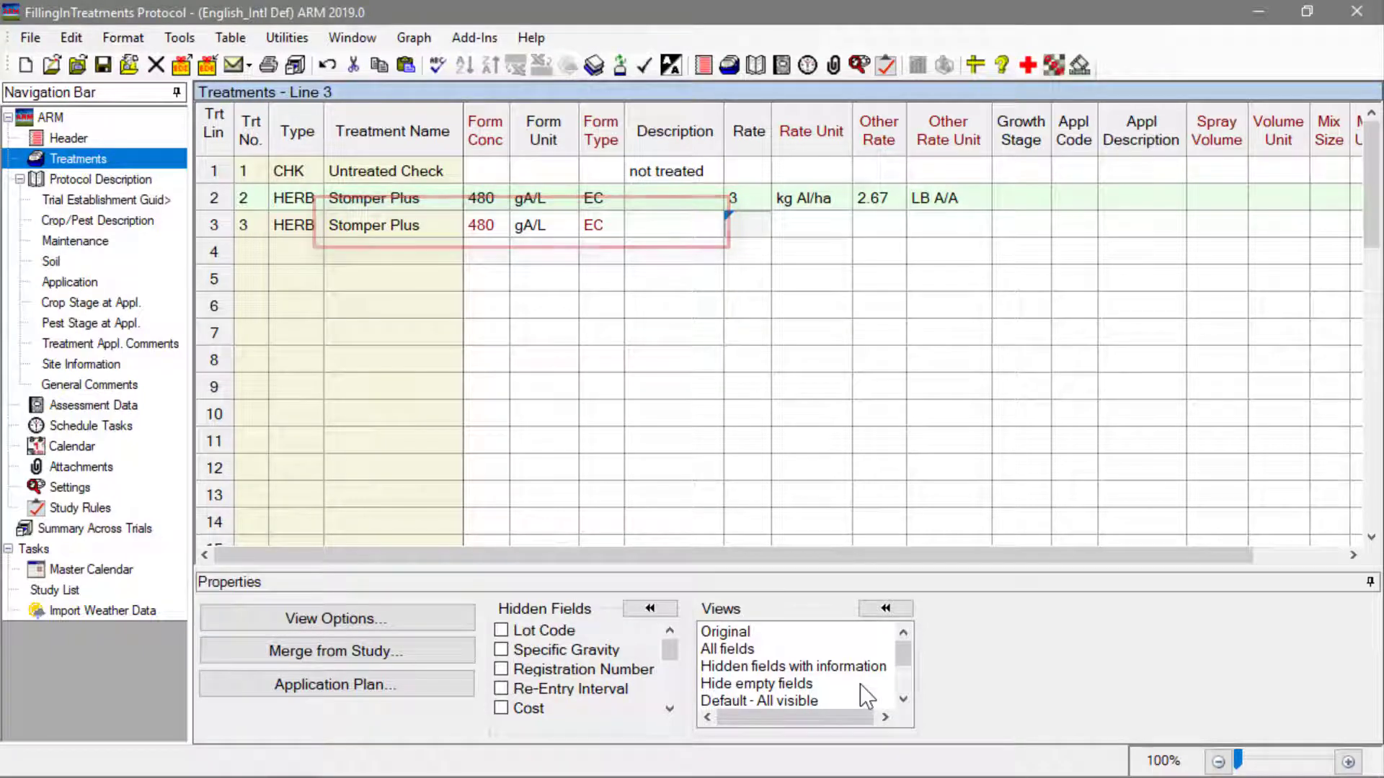
- Give line 3 a rate of 3.5 kg AI/ha, copying kg AI/ha and LB A/A units from line 2
{"action": "type", "text": "3.5"}
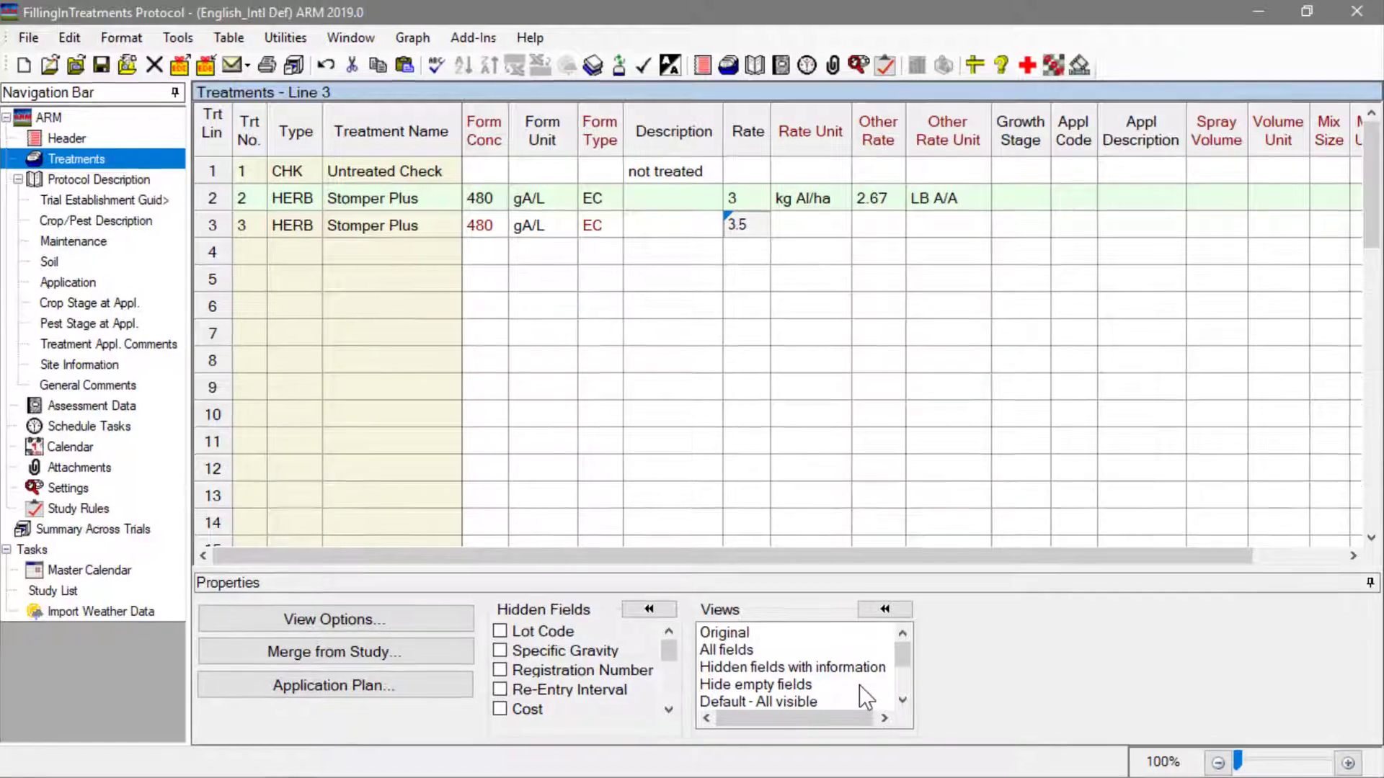
{"action": "key", "text": "Tab"}
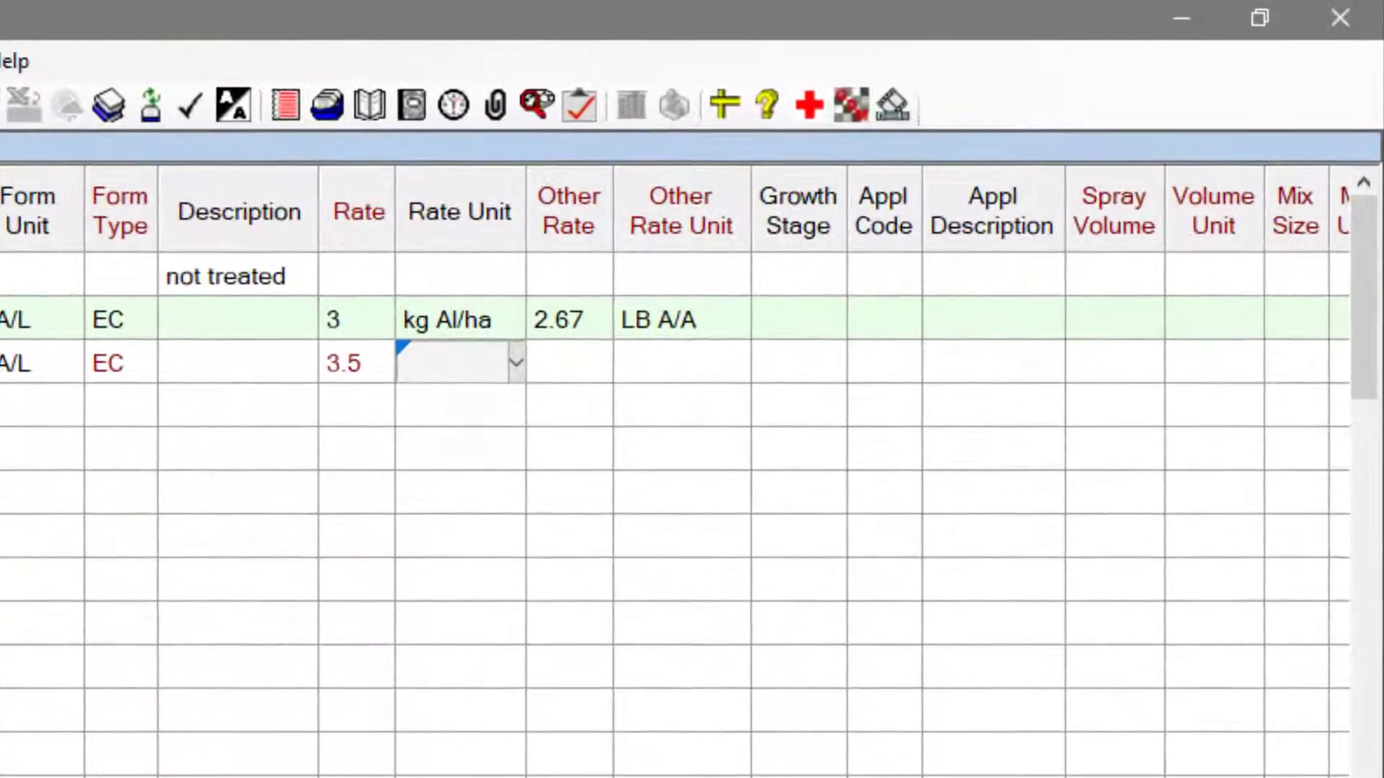
{"action": "type", "text": "'"}
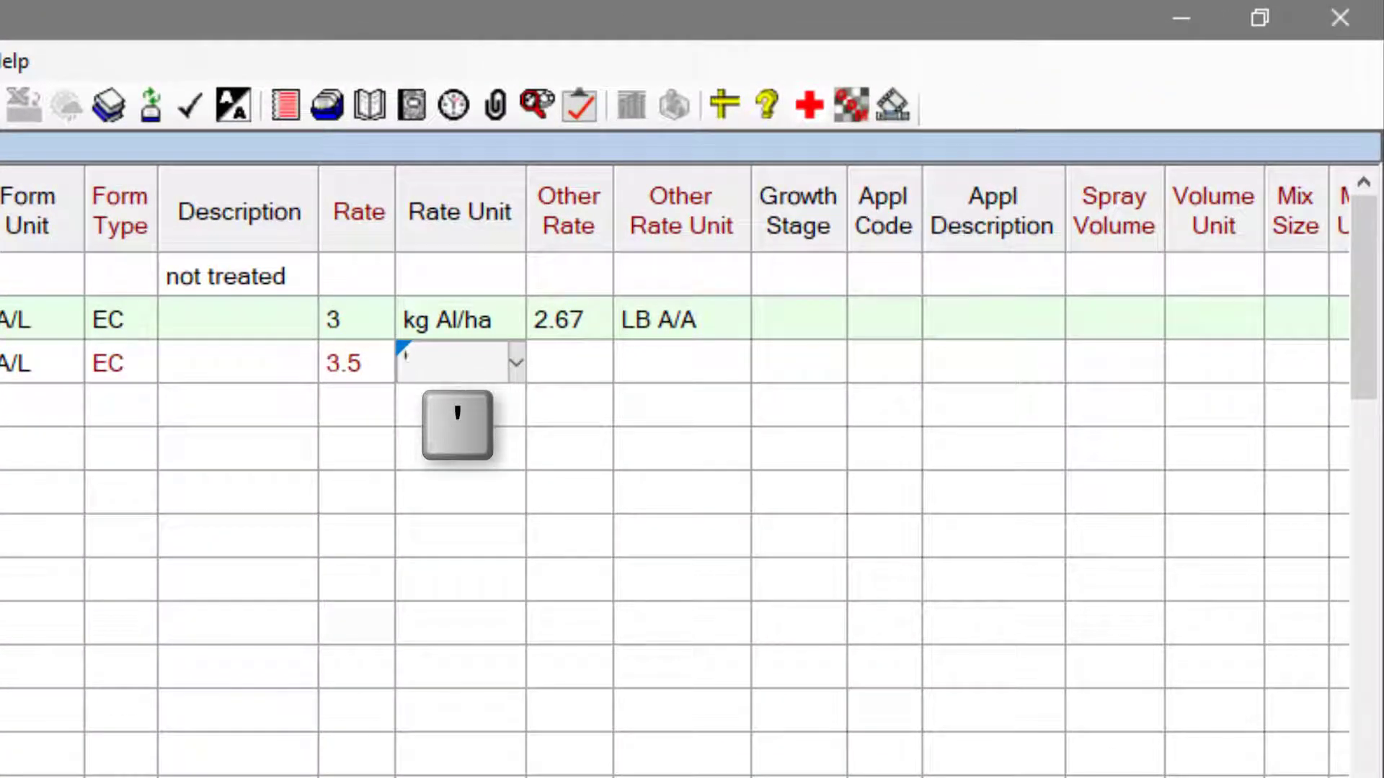
{"action": "key", "text": "Tab"}
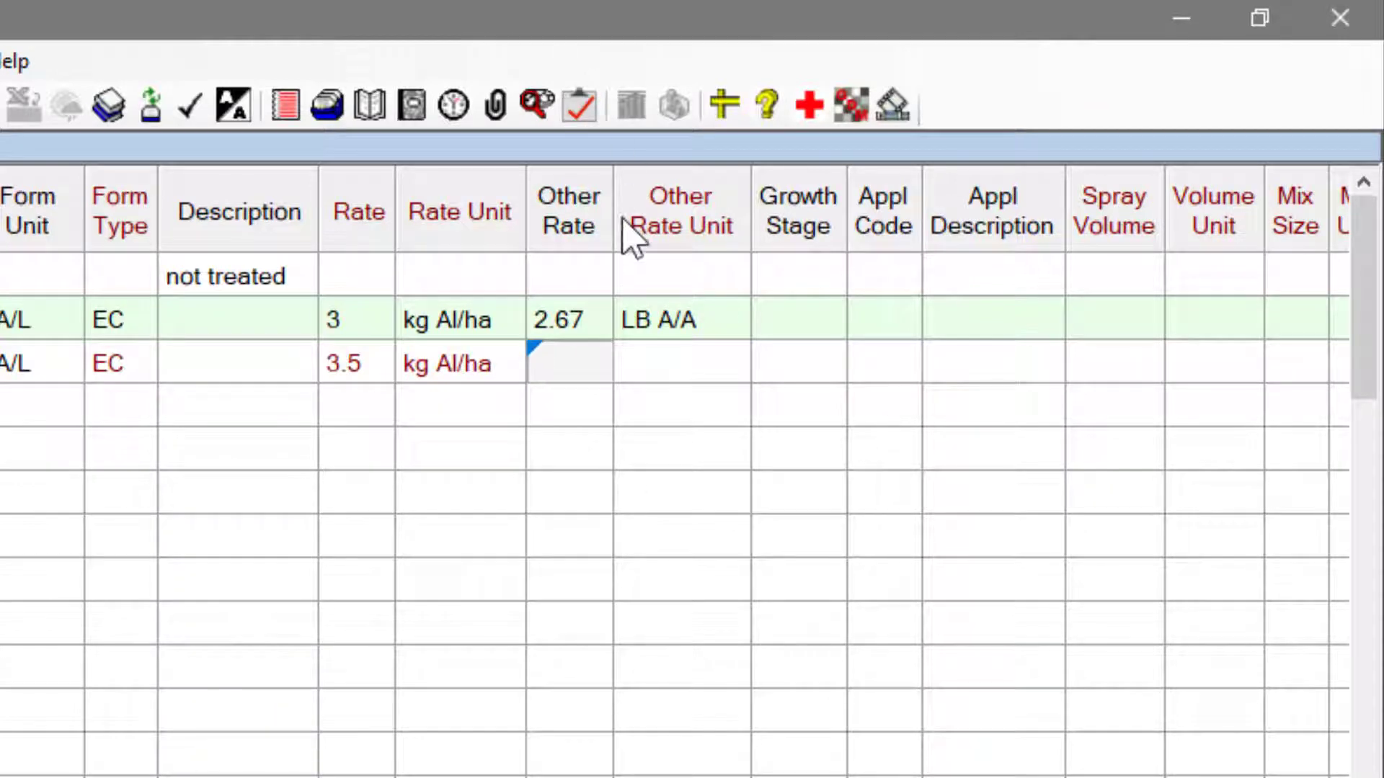
{"action": "left_click", "coordinate": [676, 358]}
{"action": "type", "text": "'"}
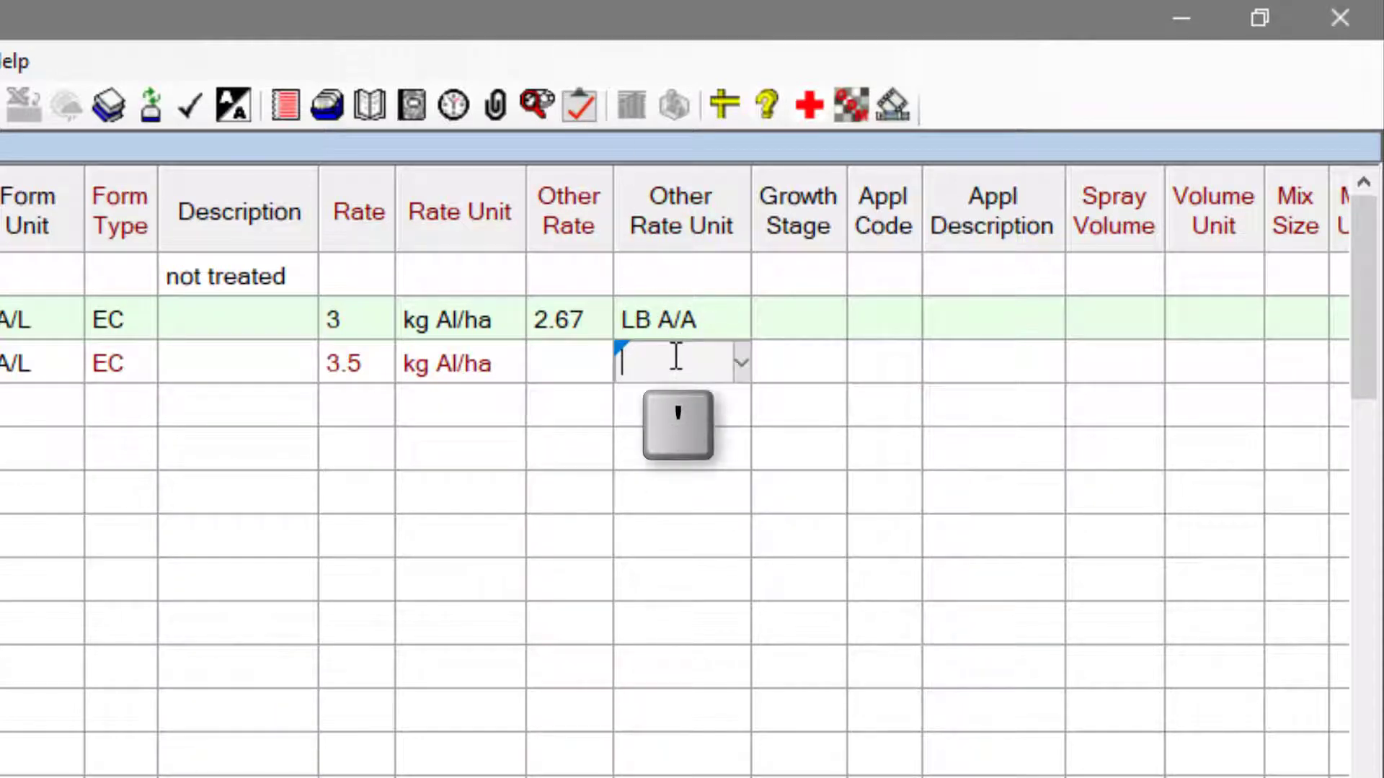
{"action": "key", "text": "Tab"}
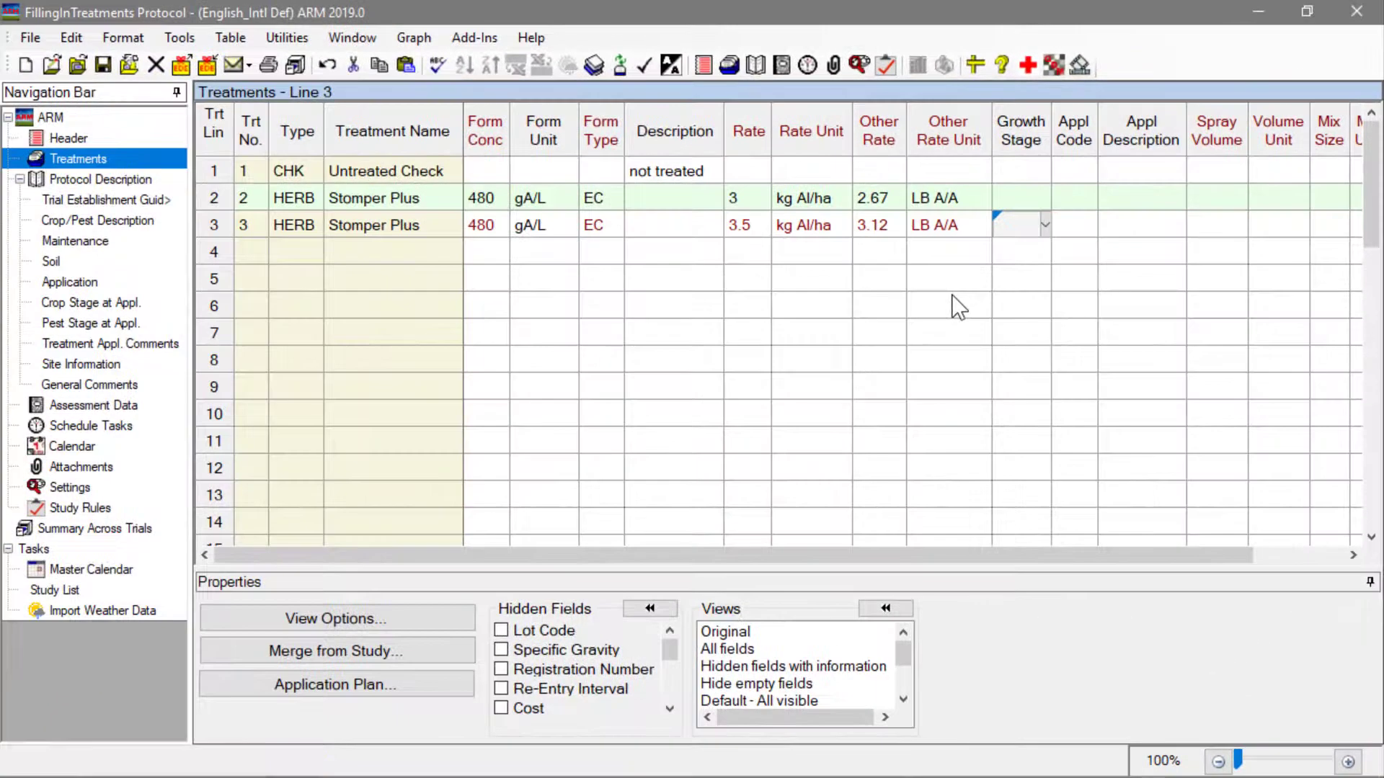
- Enter line 4 as HERB treatment Super Stomp with formulation concentration 75
{"action": "left_click", "coordinate": [257, 258]}
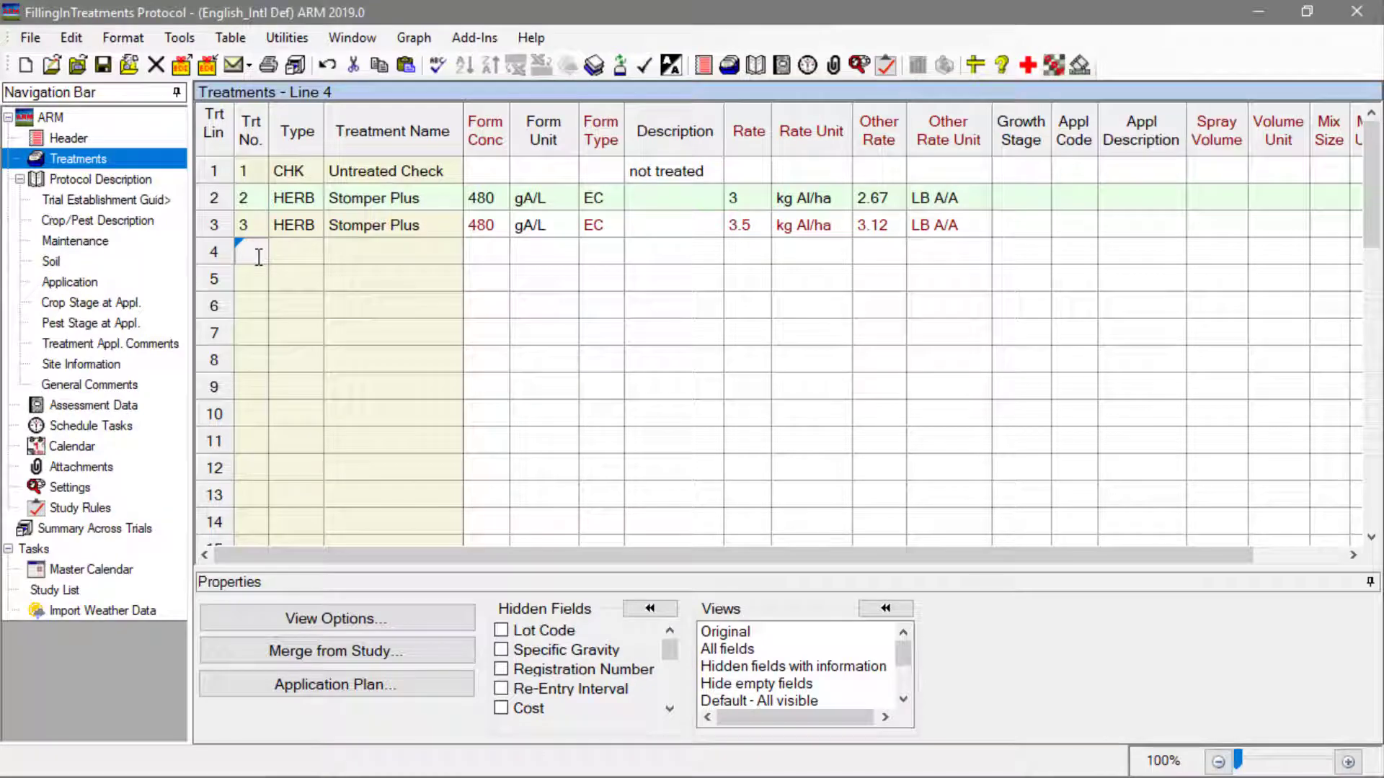
{"action": "type", "text": "4"}
{"action": "key", "text": "Tab"}
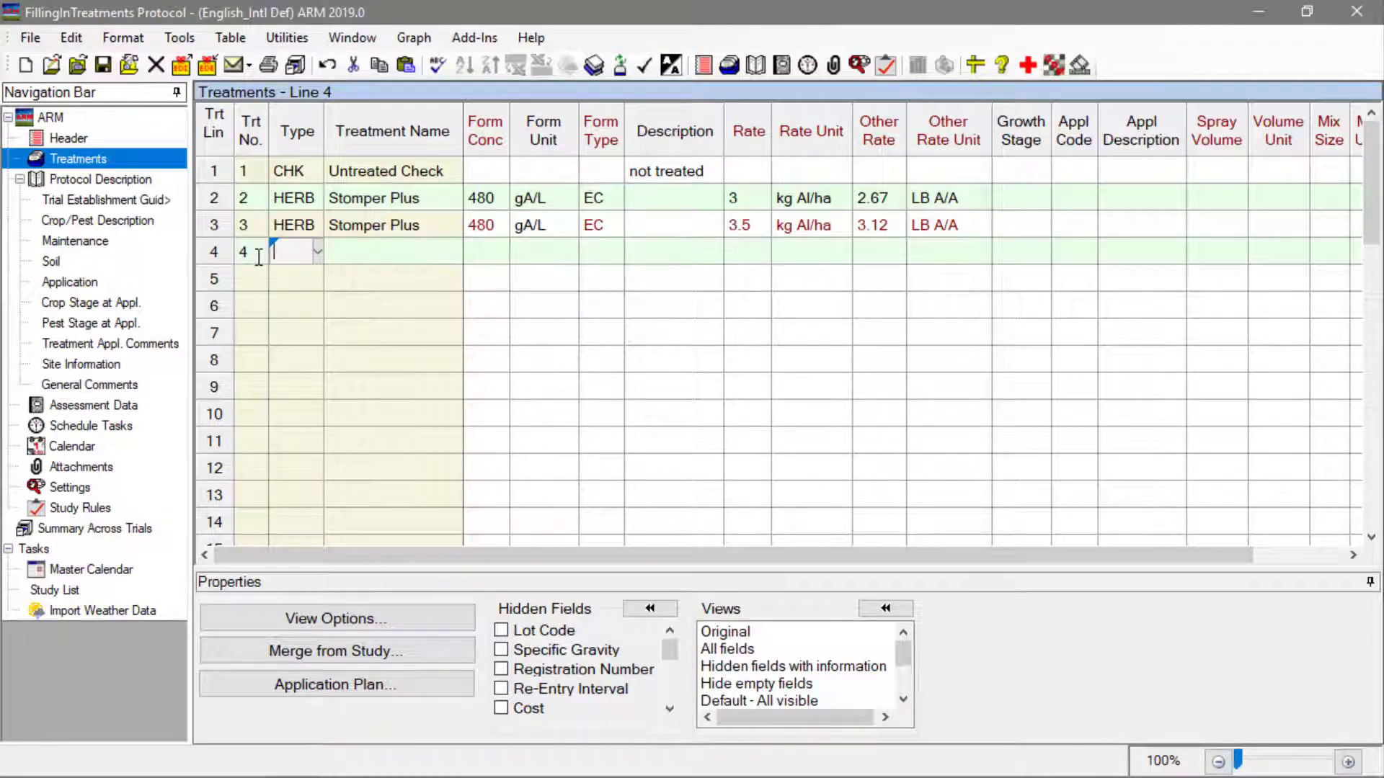
{"action": "key", "text": "F1"}
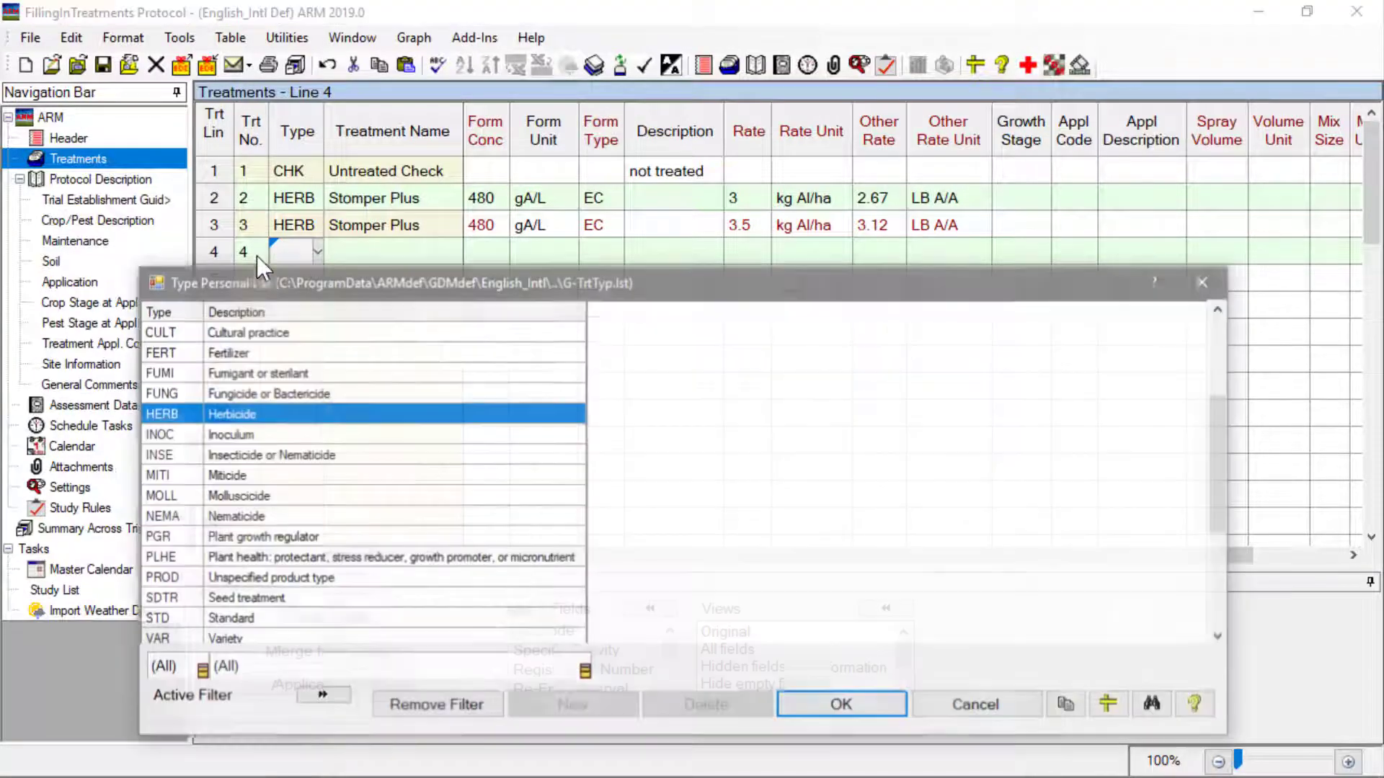
{"action": "key", "text": "Return"}
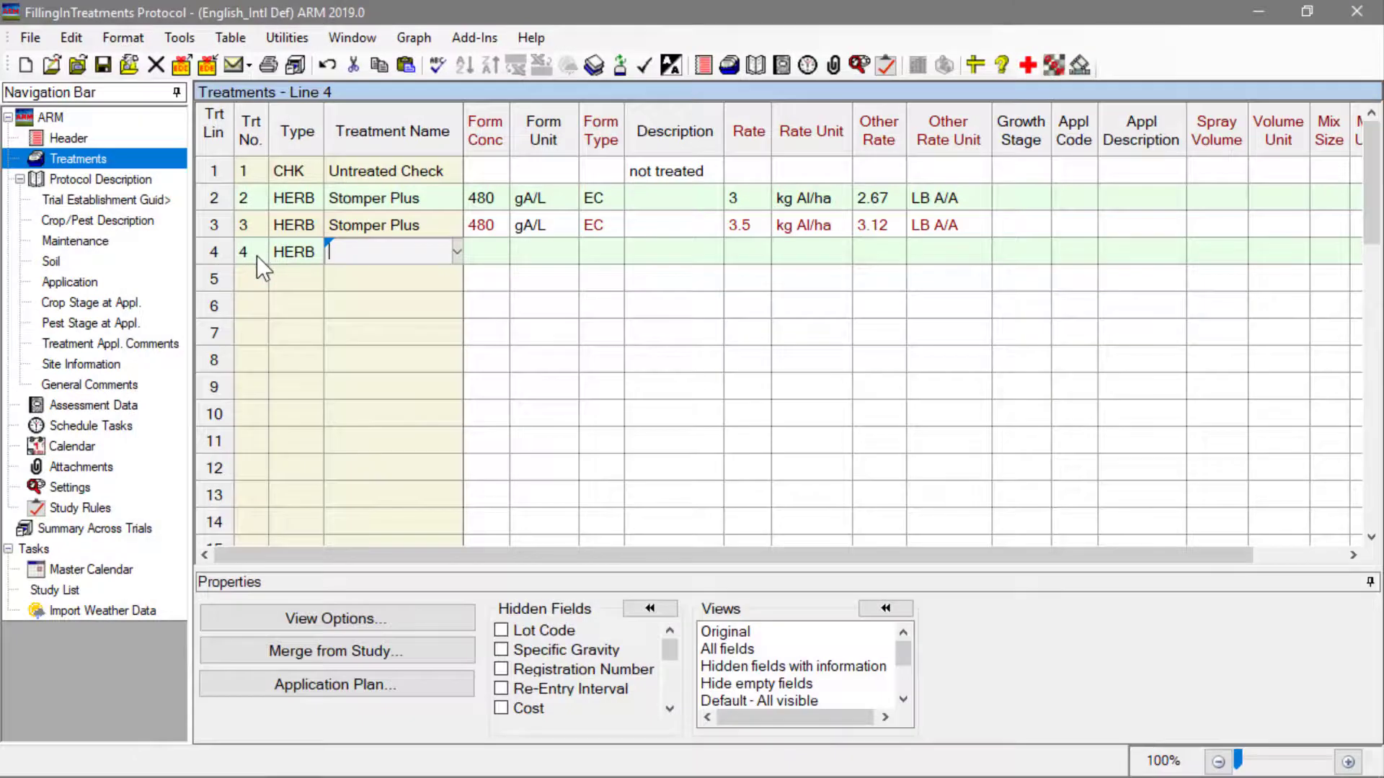
{"action": "type", "text": "Super Stomp"}
{"action": "key", "text": "Tab"}
{"action": "type", "text": "75"}
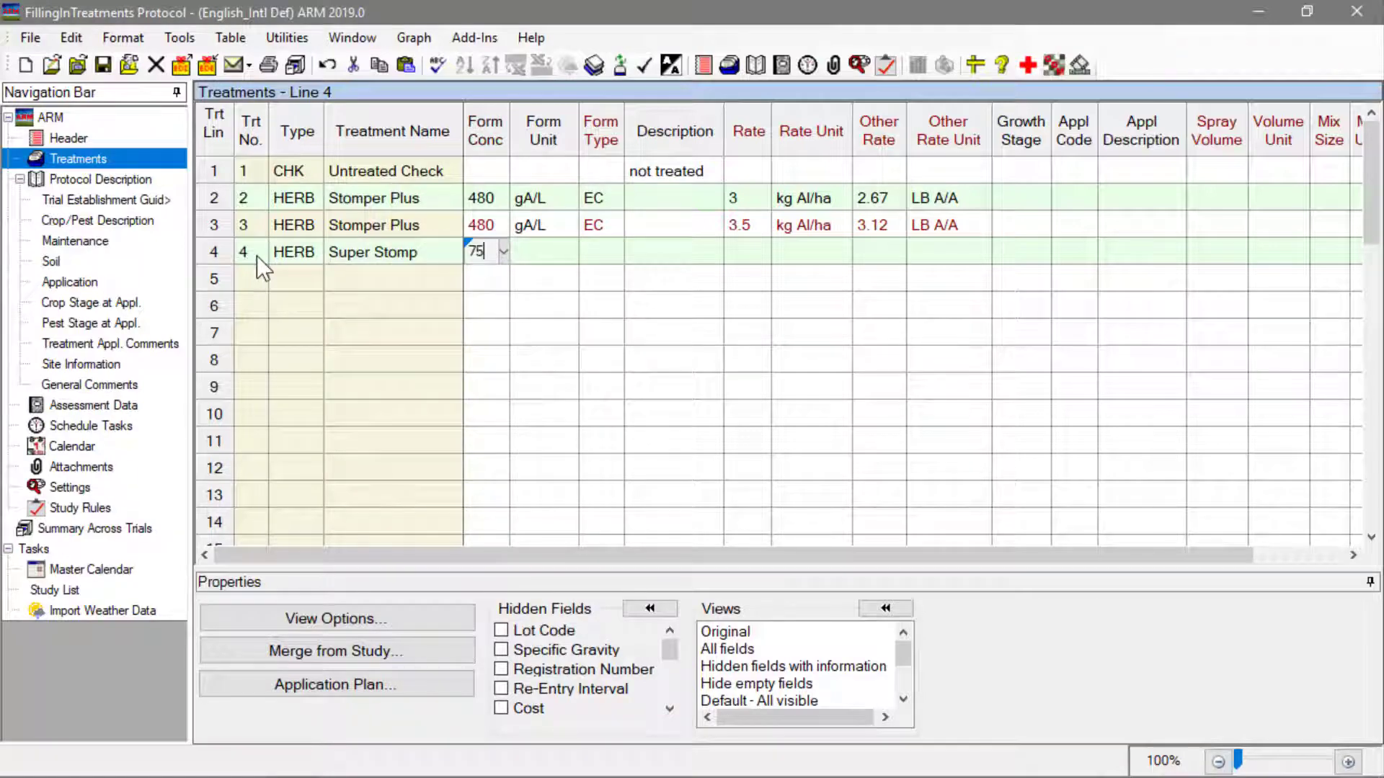
{"action": "key", "text": "Tab"}
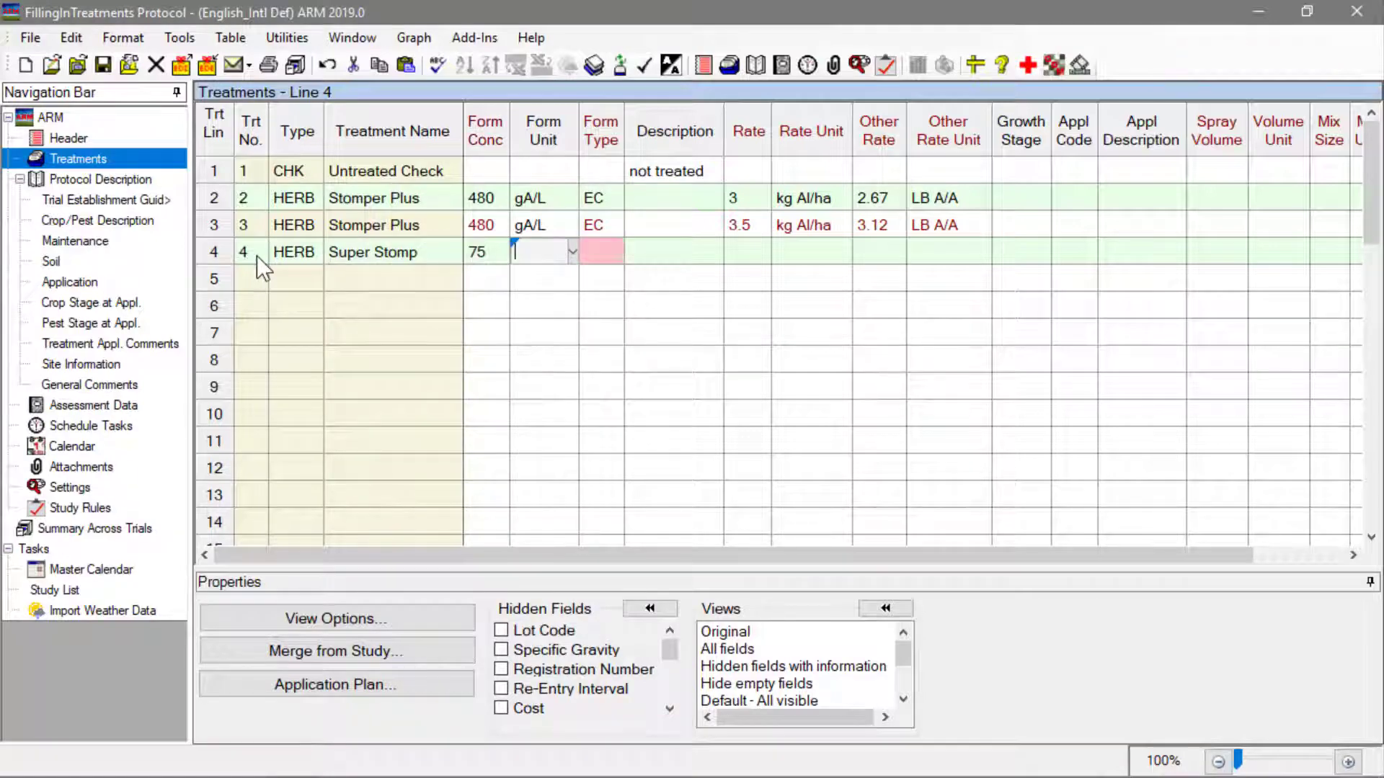
- Set line 4's form unit to %AW/W, found by a Percent filter, and save it to the personal list
{"action": "left_click", "coordinate": [572, 251]}
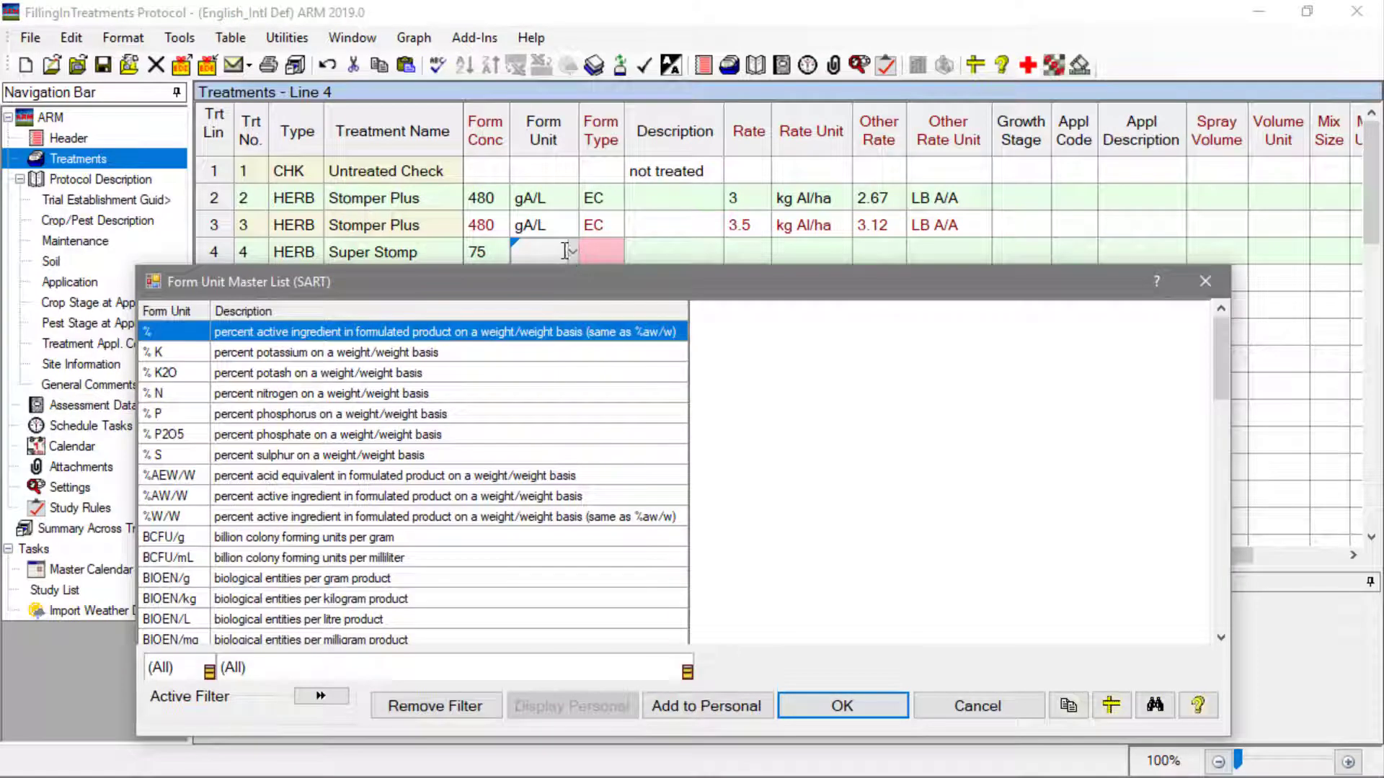
{"action": "left_click", "coordinate": [289, 668]}
{"action": "type", "text": "Percent"}
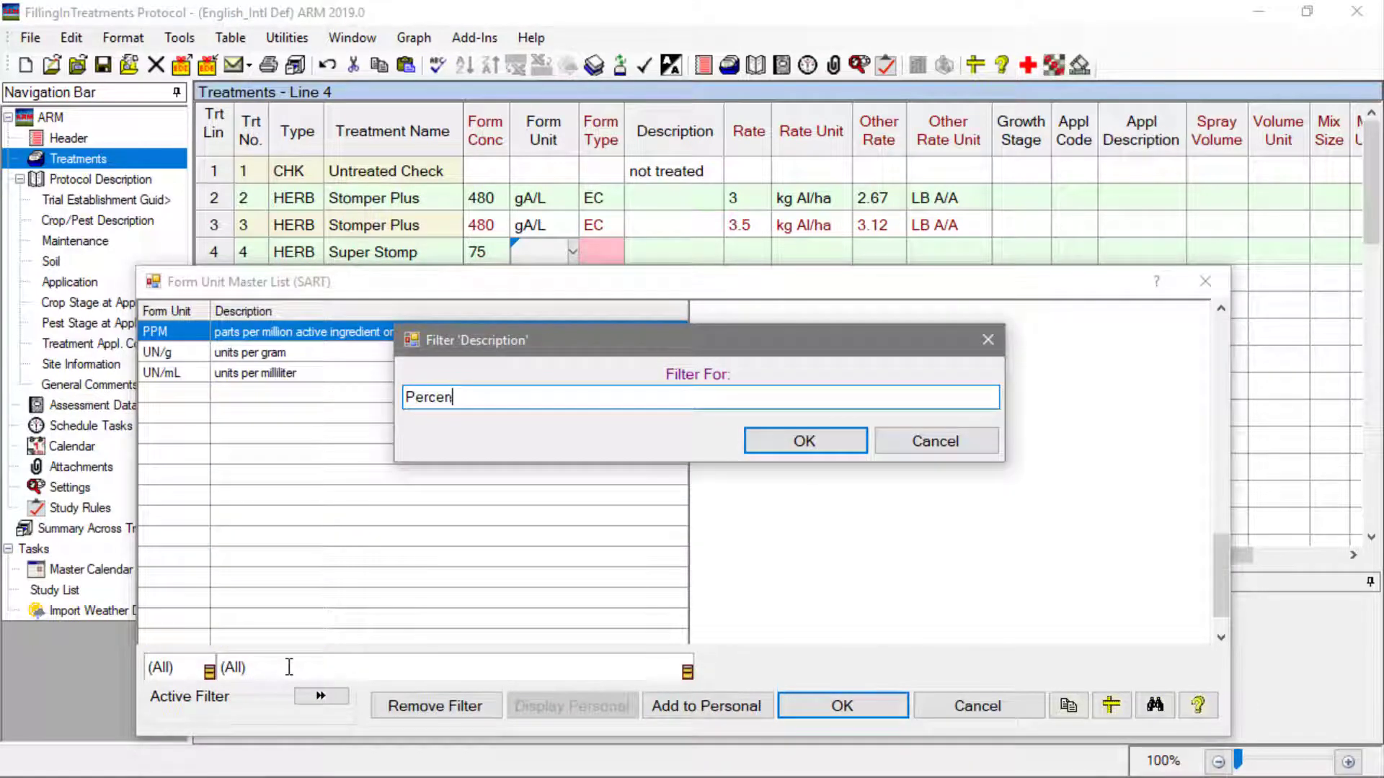
{"action": "left_click", "coordinate": [840, 443]}
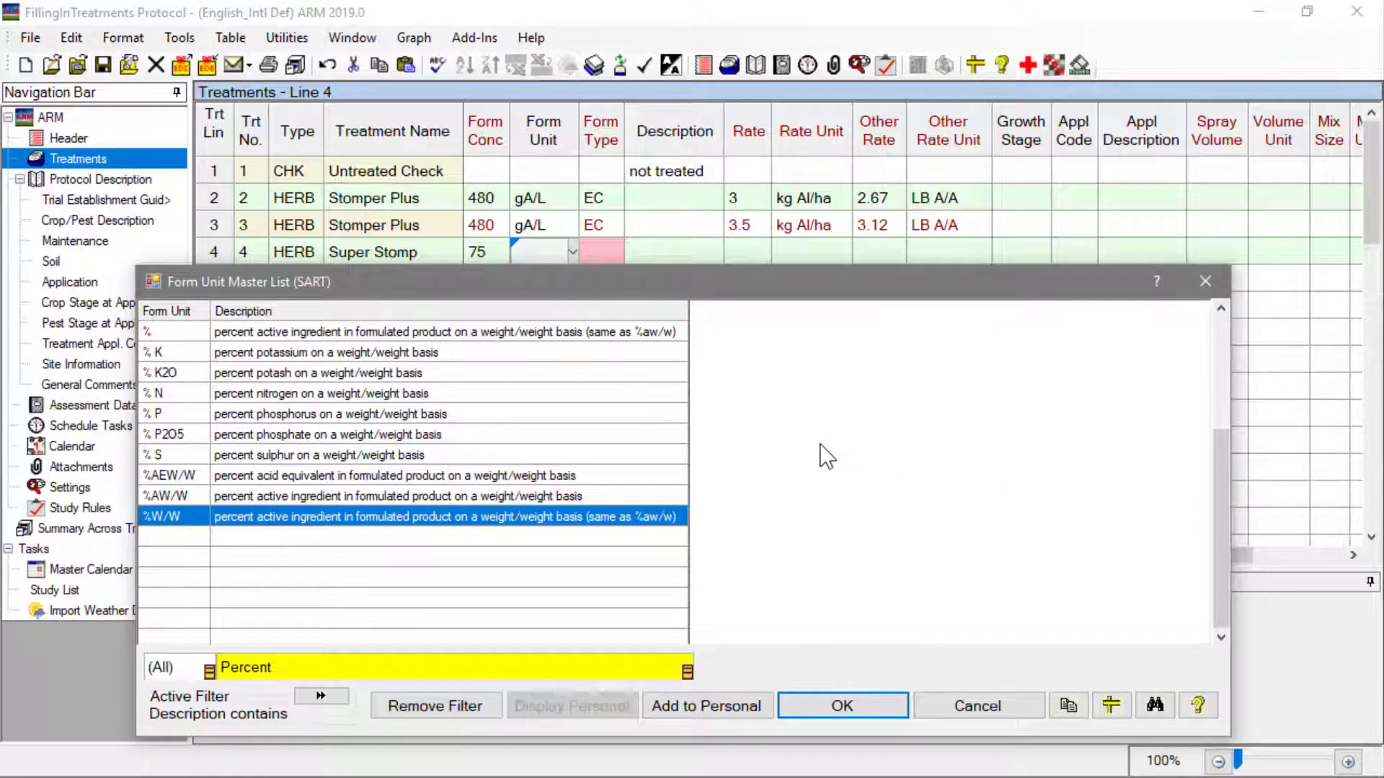
{"action": "left_click", "coordinate": [288, 497]}
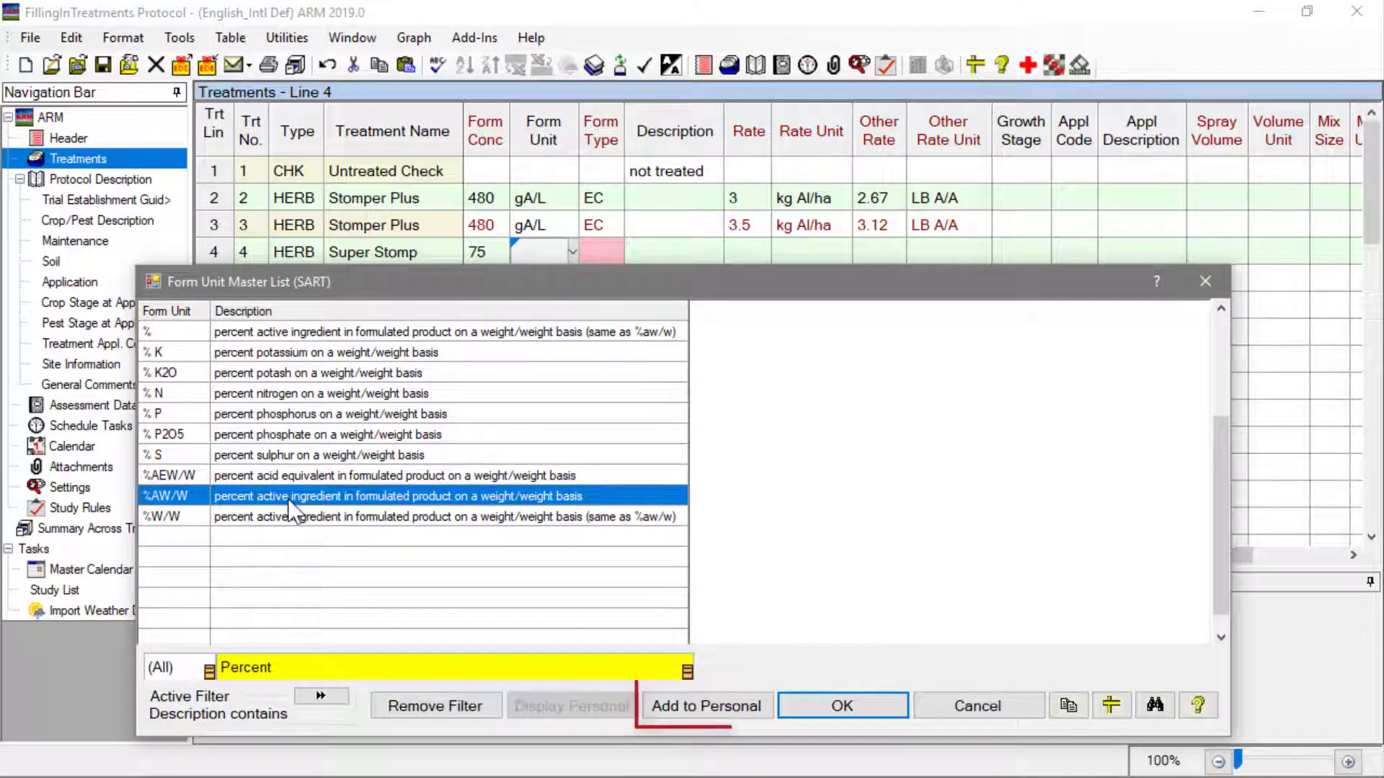
{"action": "left_click", "coordinate": [748, 710]}
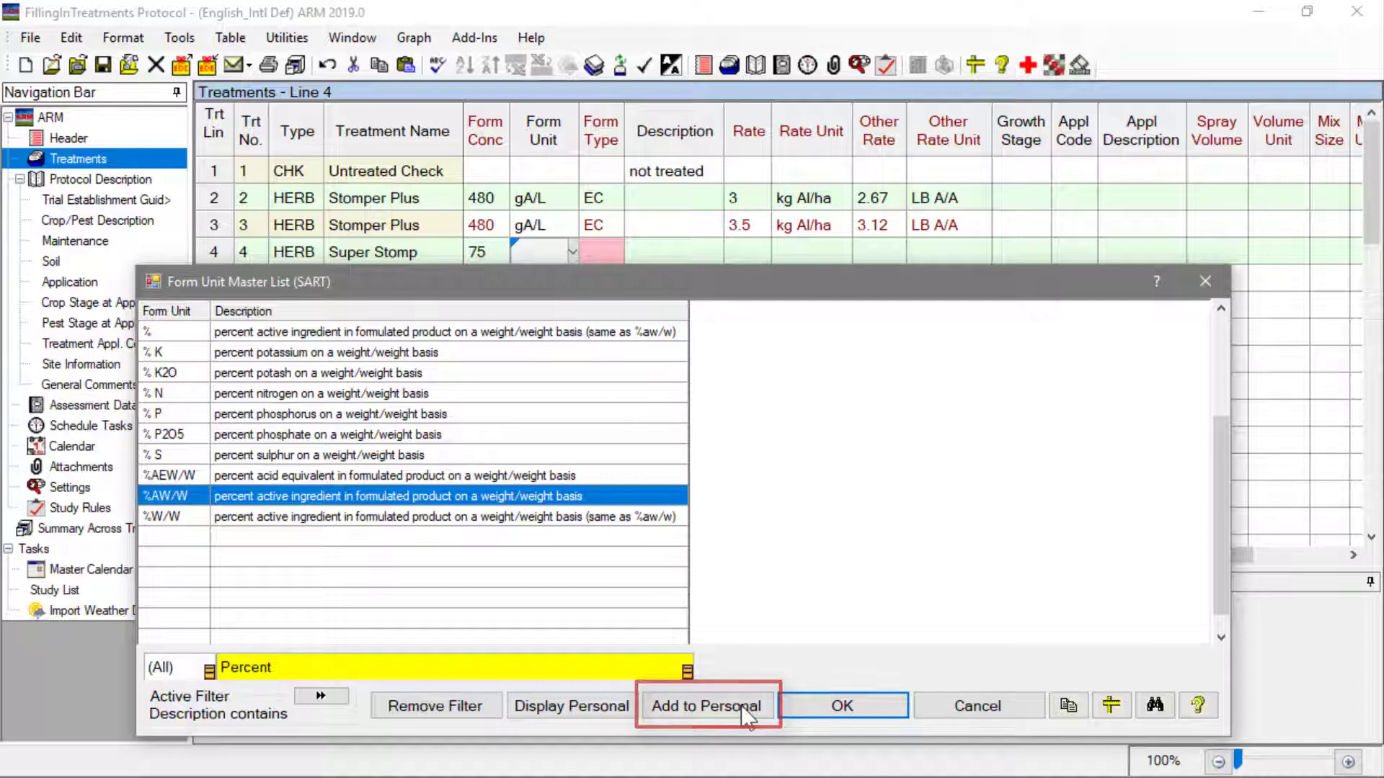
{"action": "left_click", "coordinate": [604, 702]}
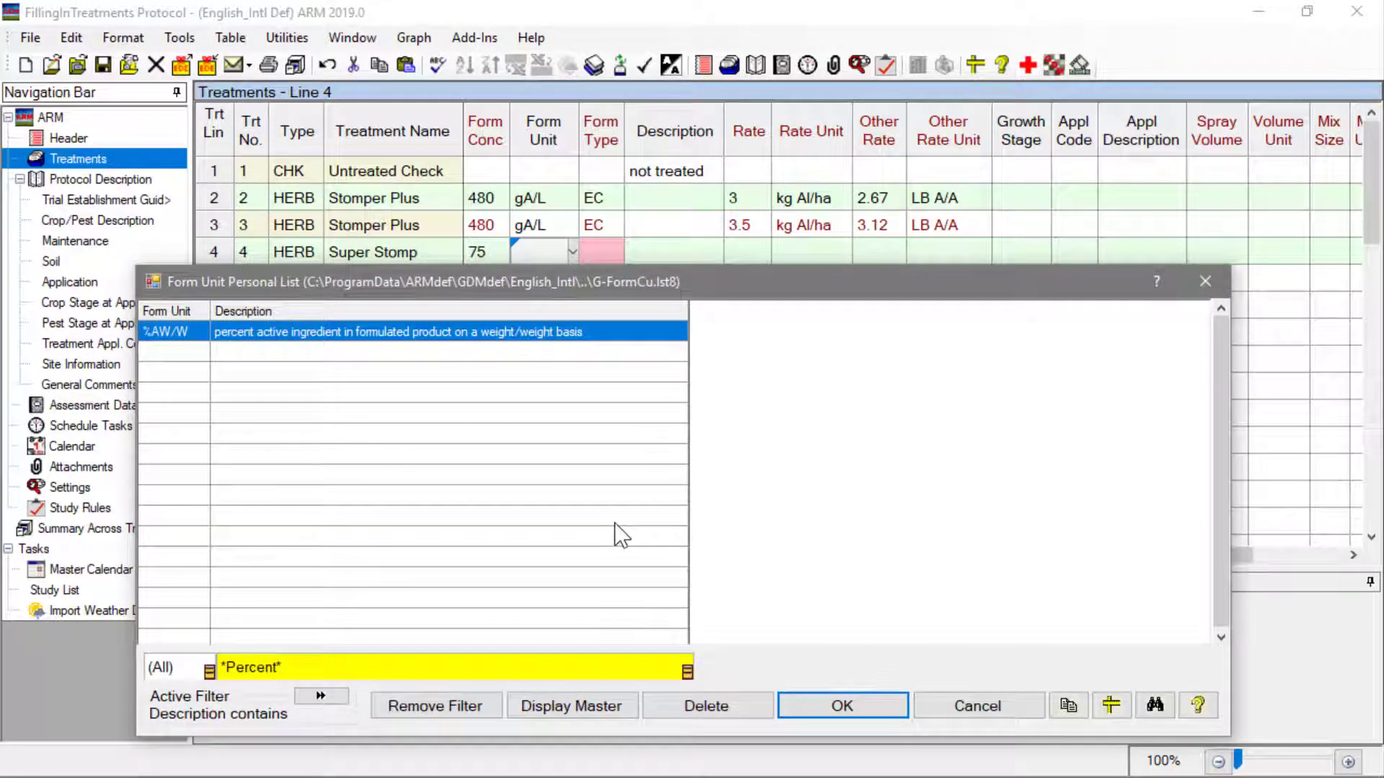
{"action": "left_click", "coordinate": [872, 702]}
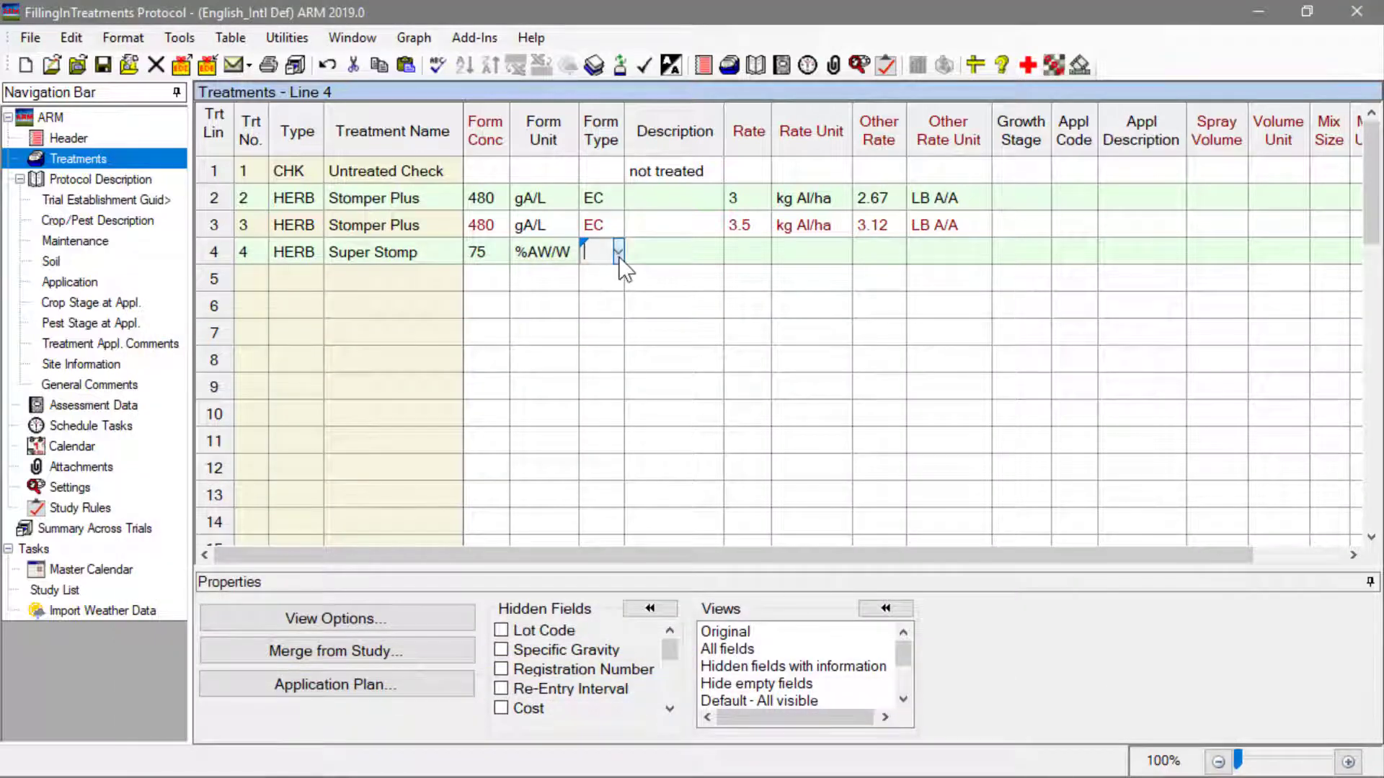
- Set Super Stomp's formulation type to DF and enter a rate of 375
{"action": "left_click", "coordinate": [618, 252]}
{"action": "type", "text": "df"}
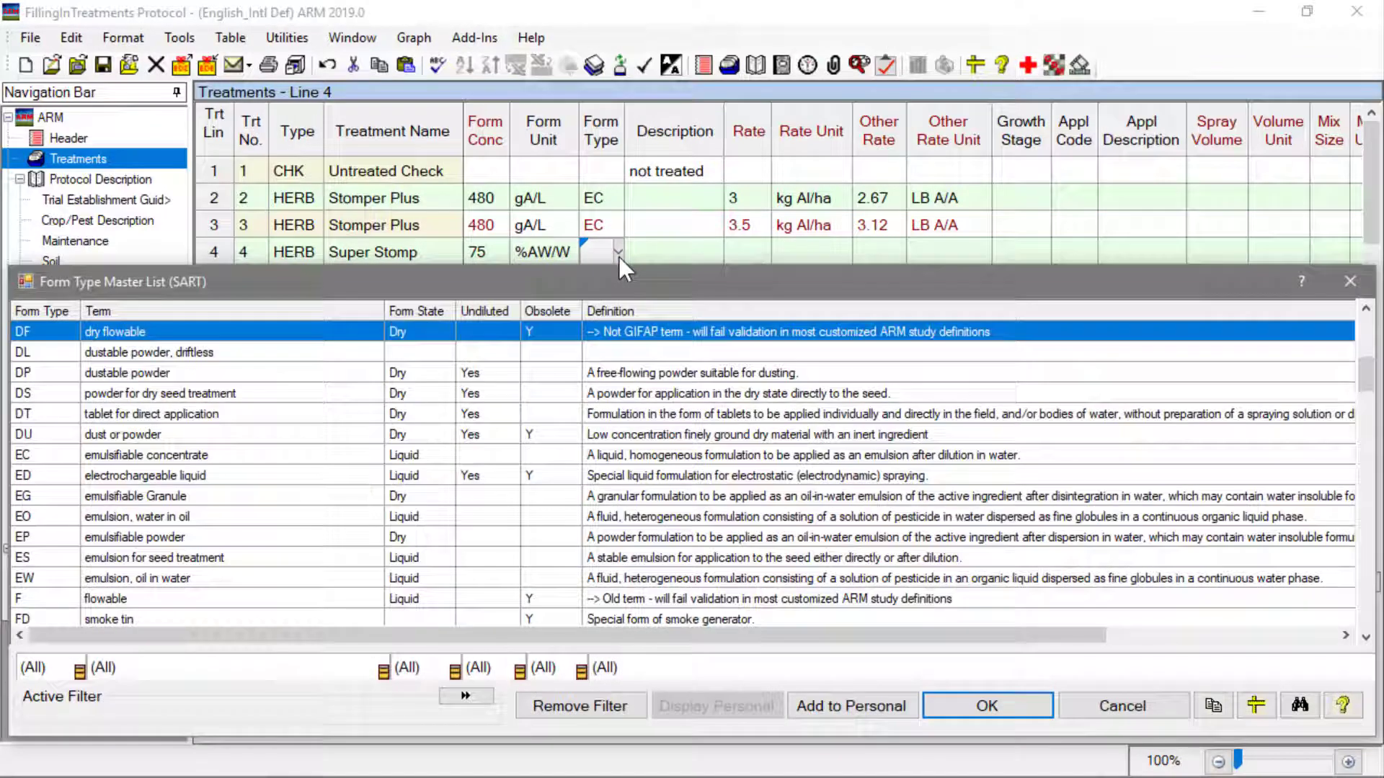
{"action": "double_click", "coordinate": [324, 331]}
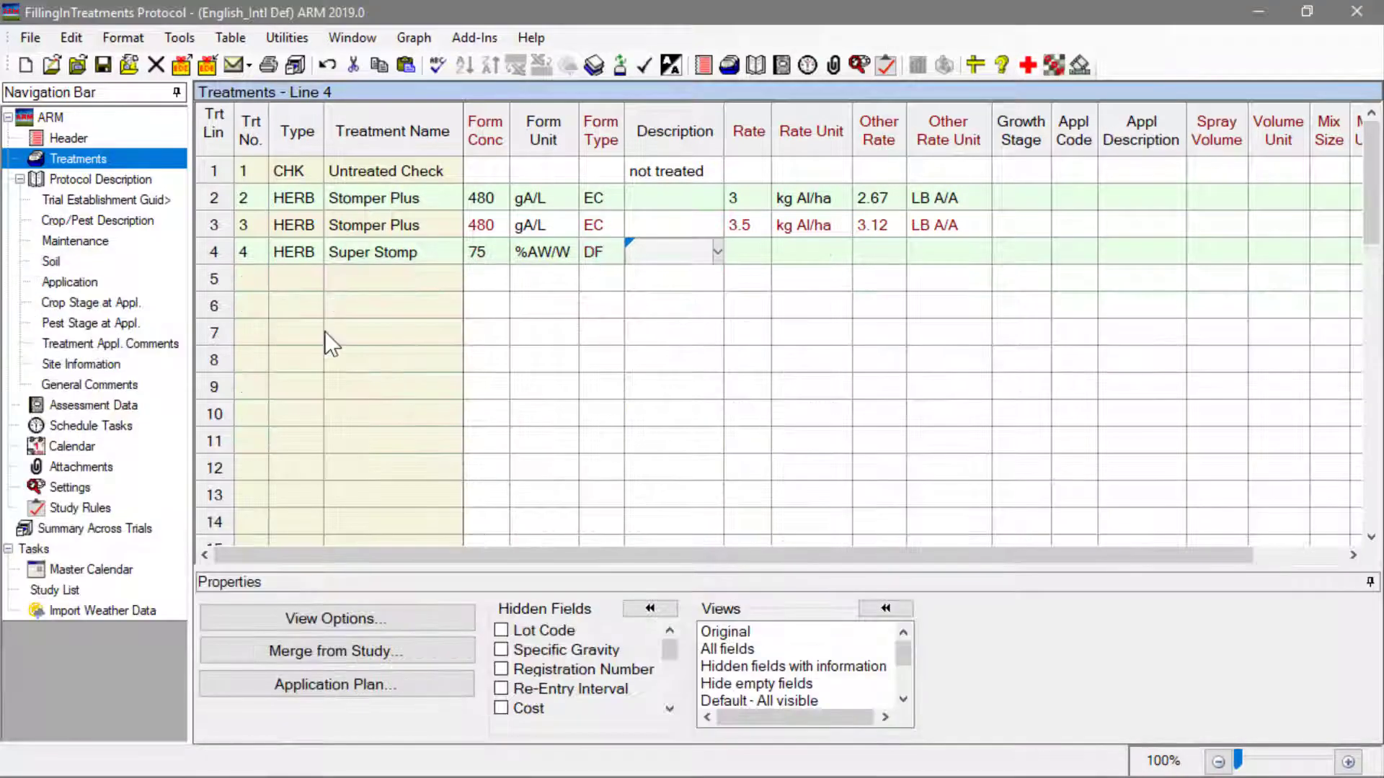
{"action": "left_click", "coordinate": [753, 254]}
{"action": "type", "text": "375"}
{"action": "key", "text": "Tab"}
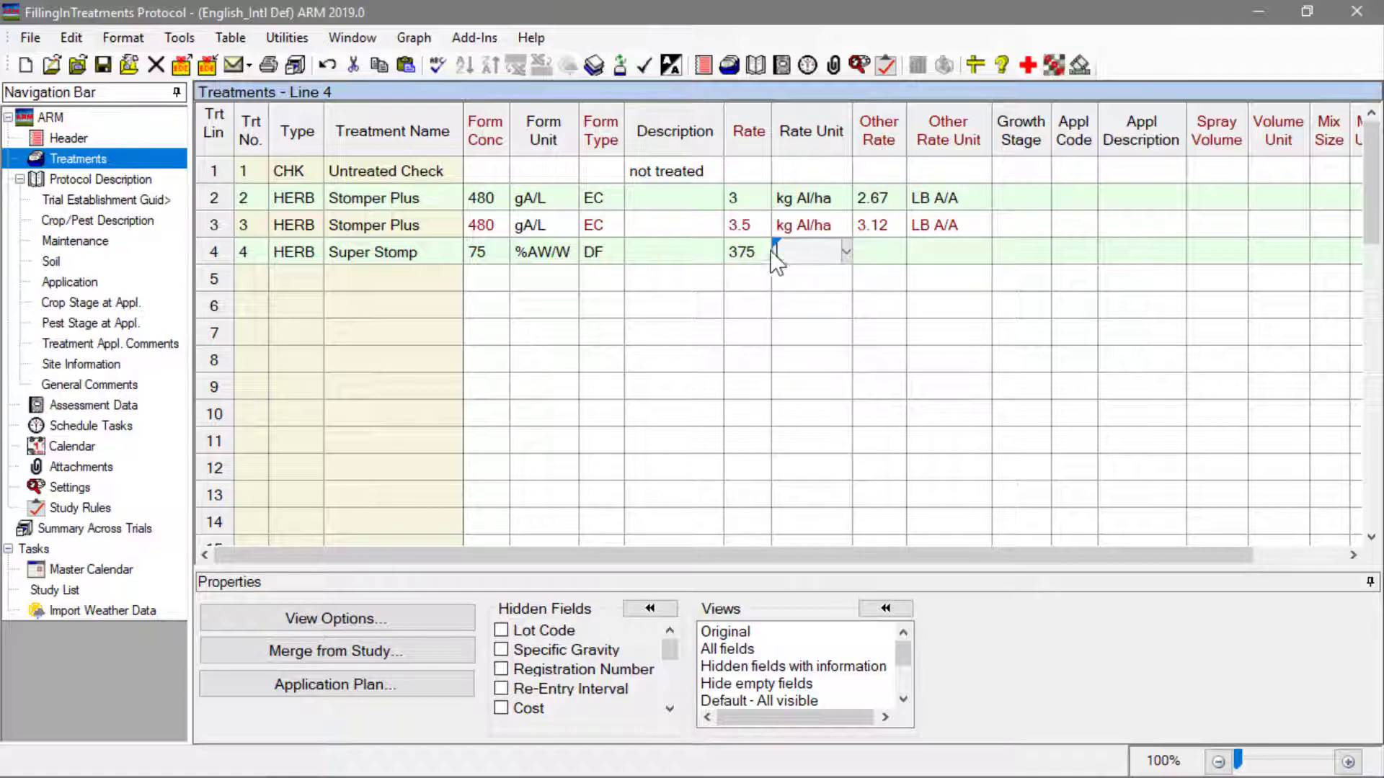
- Set the rate unit to g AI/ha, with LB A/A (0.335) as the other rate unit
{"action": "left_click", "coordinate": [846, 251]}
{"action": "type", "text": "lt"}
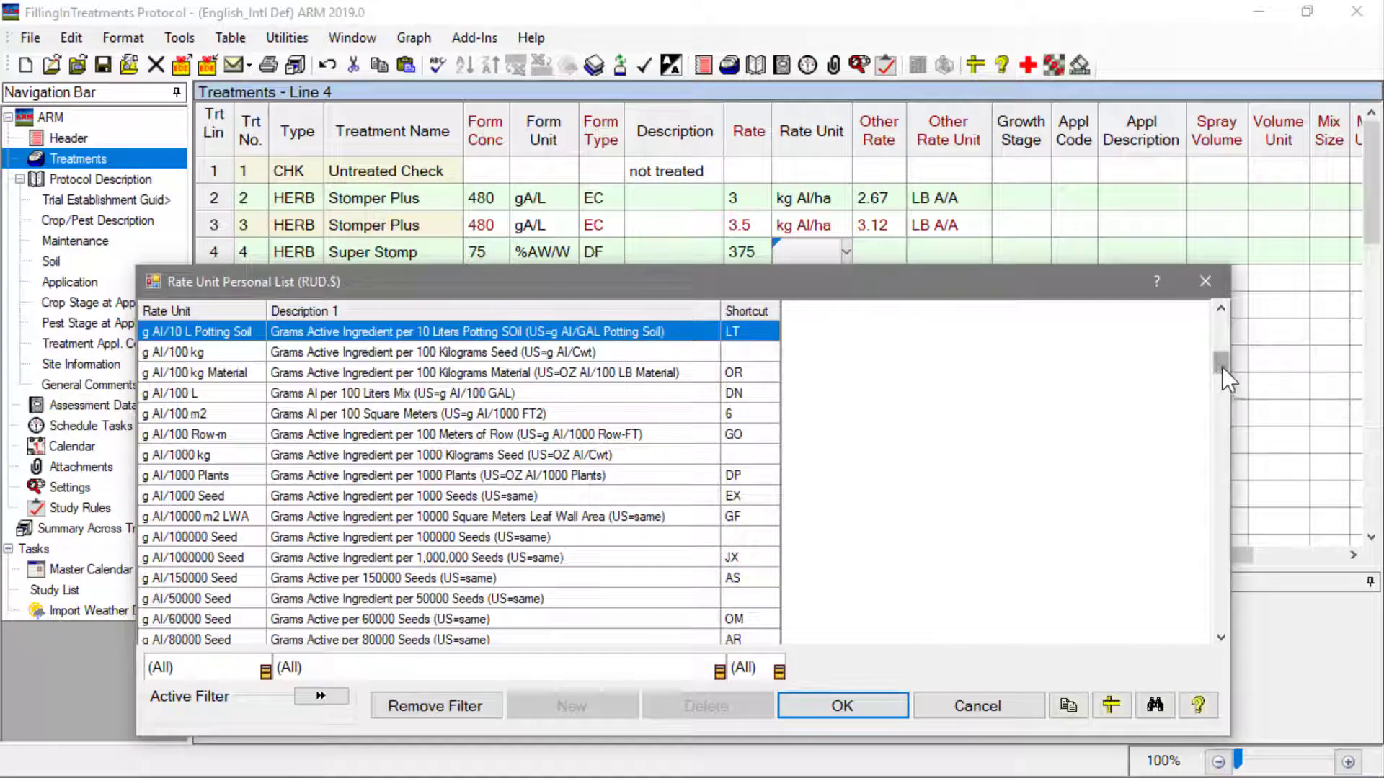
{"action": "left_click_drag", "start_coordinate": [1221, 366], "coordinate": [1219, 374]}
{"action": "left_click", "coordinate": [1220, 637]}
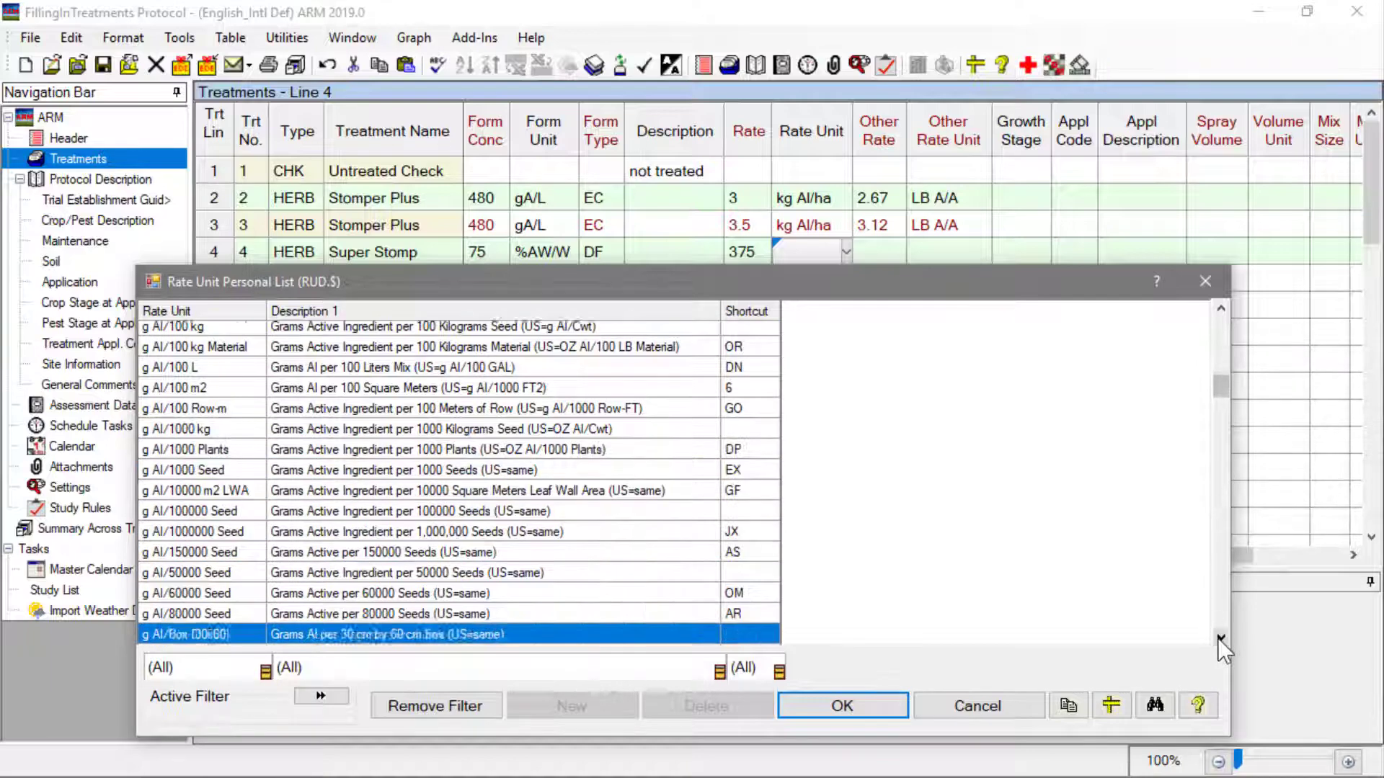
{"action": "left_click", "coordinate": [199, 595]}
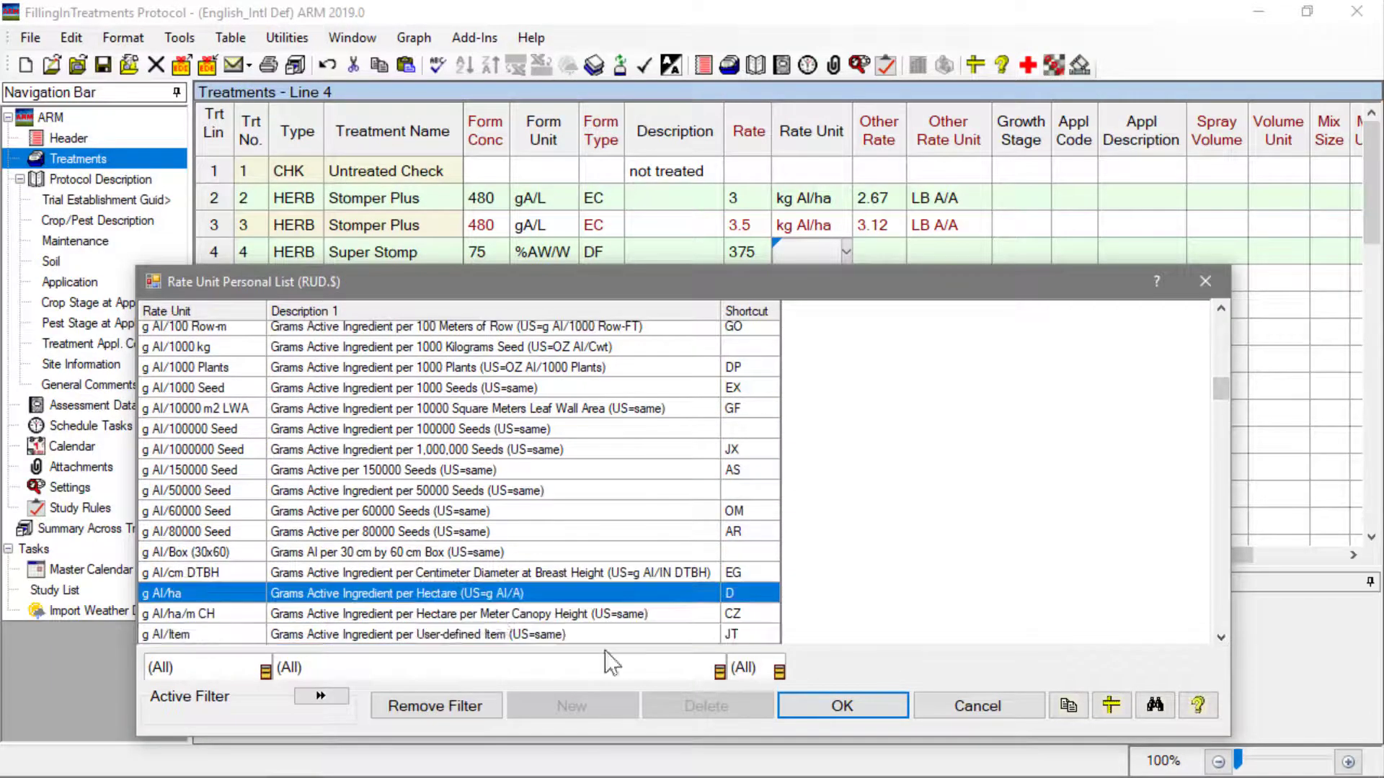
{"action": "left_click", "coordinate": [875, 705]}
{"action": "left_click", "coordinate": [932, 255]}
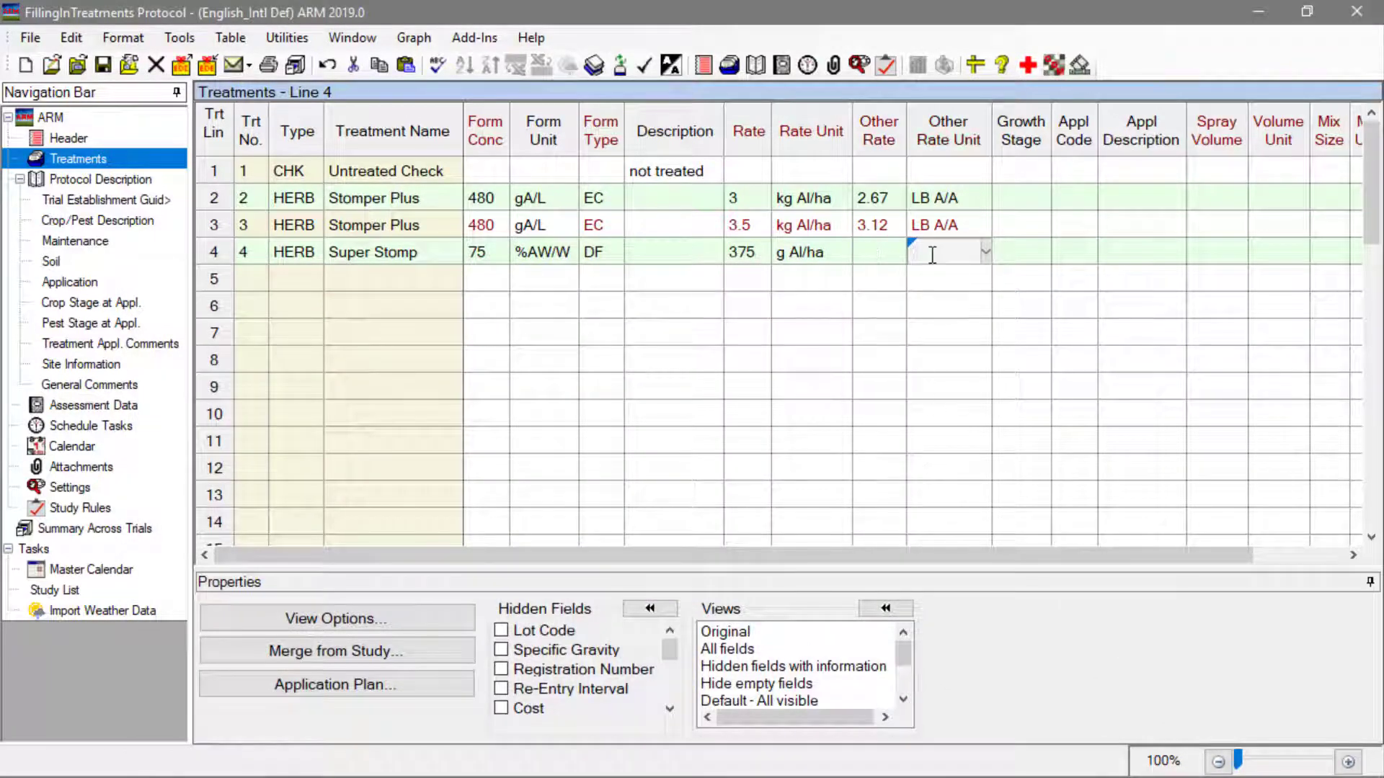
{"action": "type", "text": "LB A/A"}
{"action": "key", "text": "Tab"}
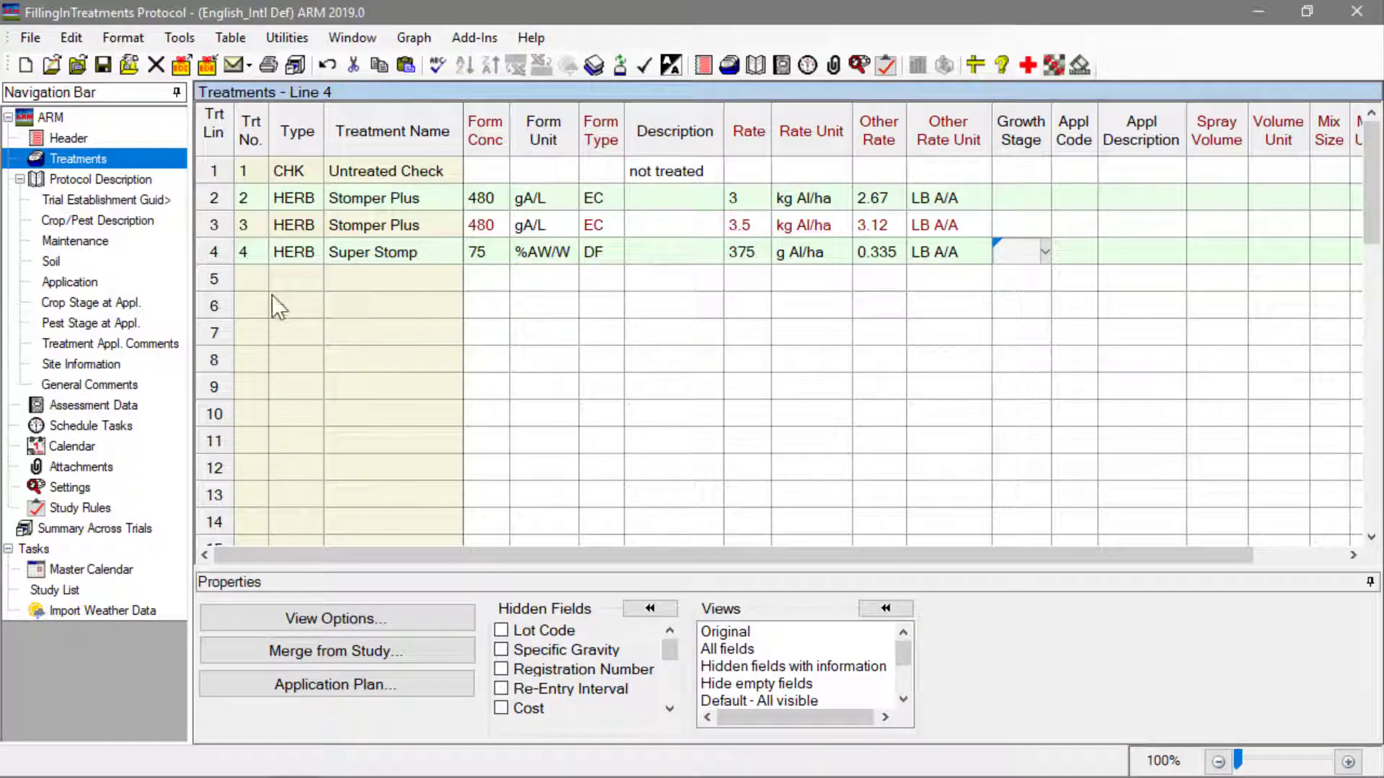
- Start line 5 as treatment number 4
{"action": "left_click", "coordinate": [255, 279]}
{"action": "type", "text": "4"}
{"action": "key", "text": "Tab"}
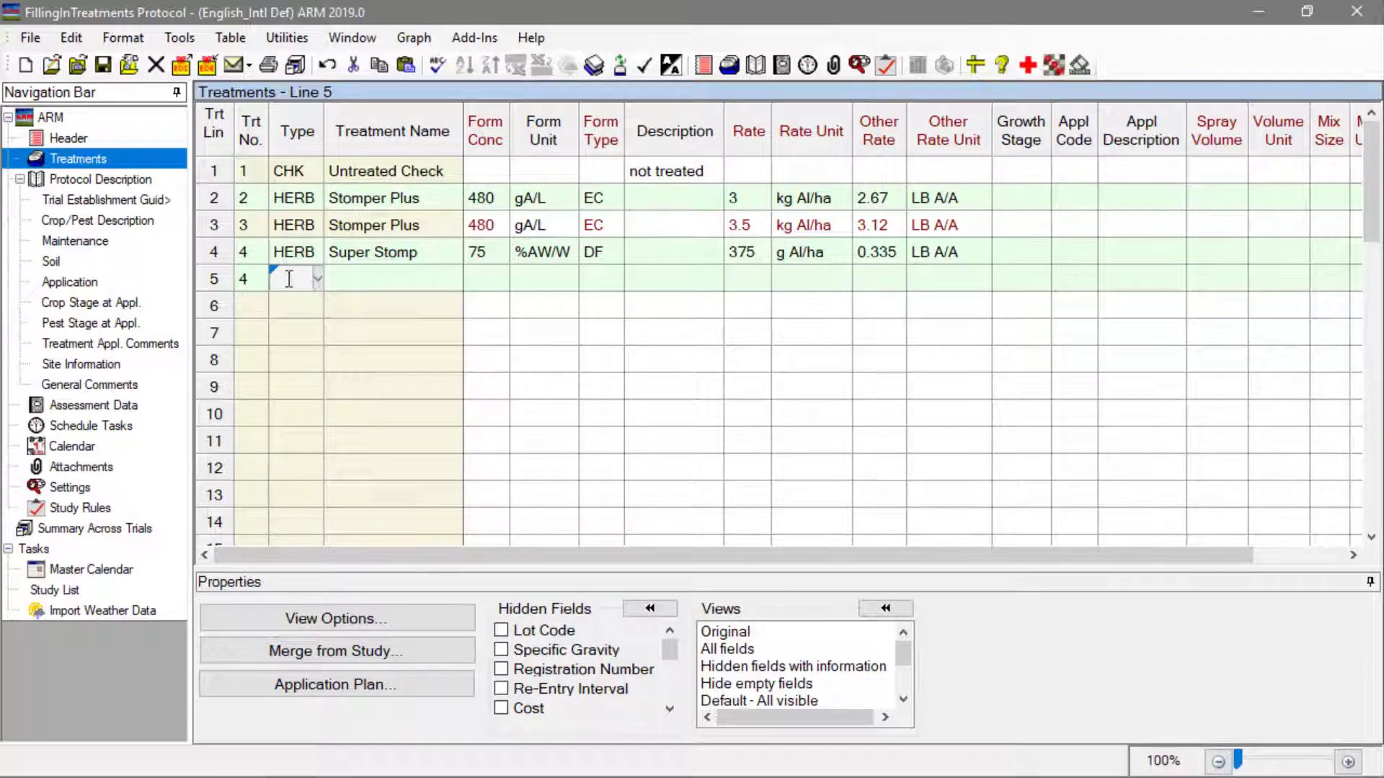
- Make line 5 an ADJ entry using the NIS adjuvant product (100 % SL)
{"action": "left_click", "coordinate": [317, 279]}
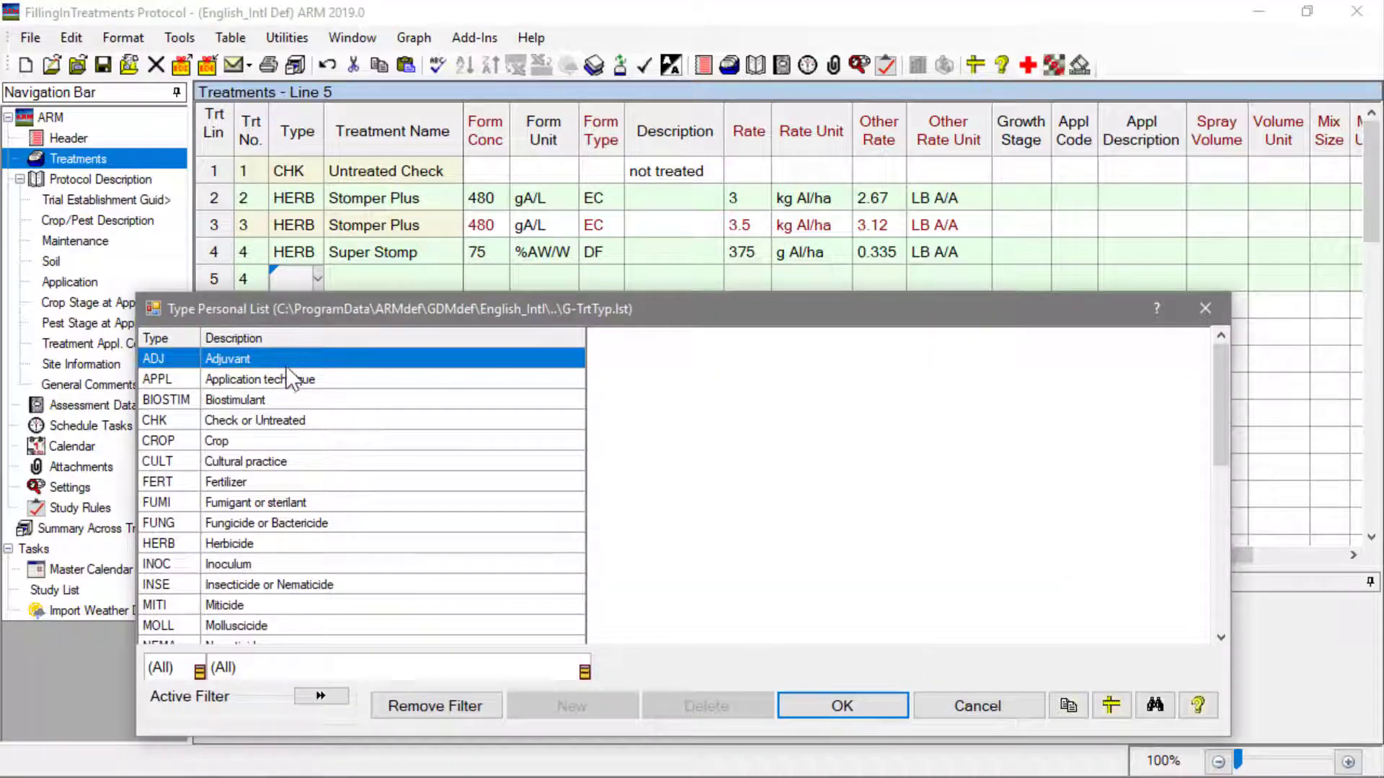
{"action": "double_click", "coordinate": [284, 357]}
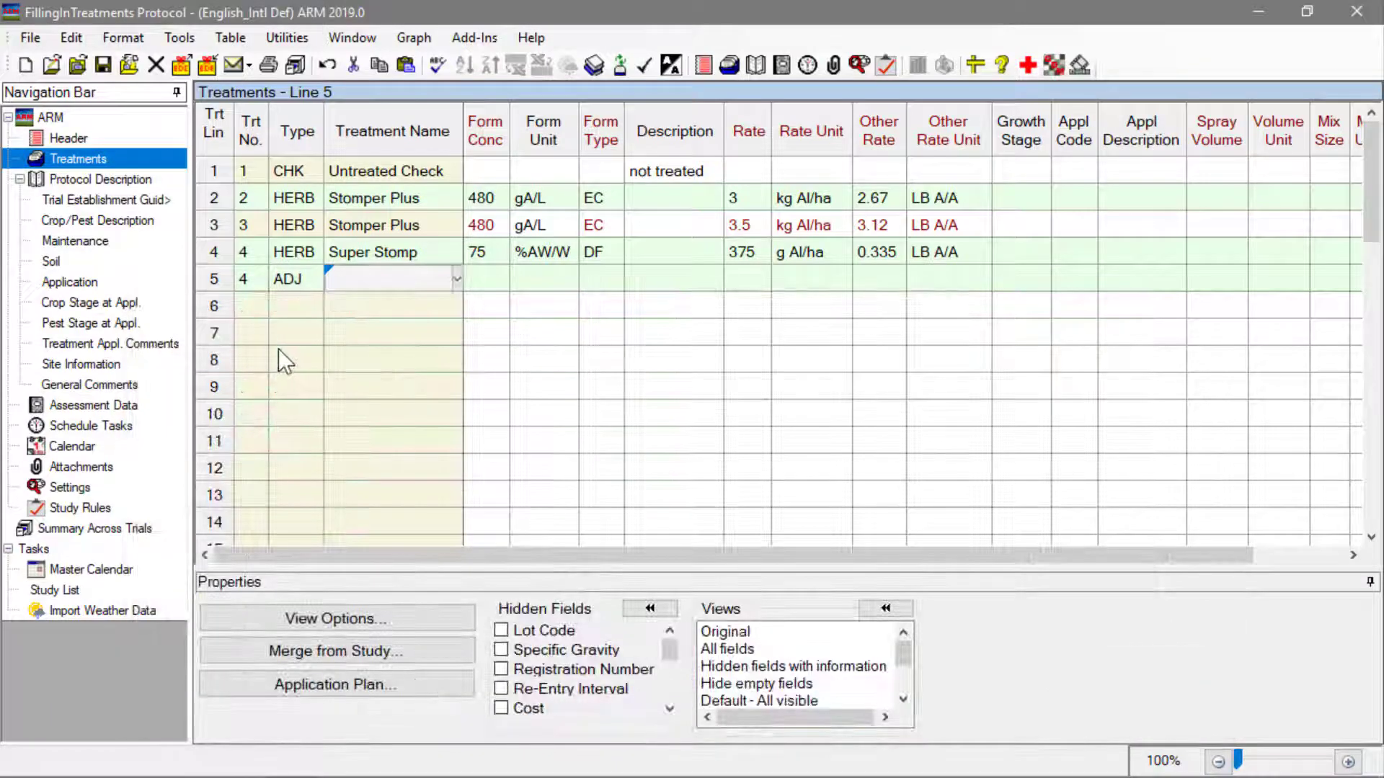
{"action": "left_click", "coordinate": [457, 279]}
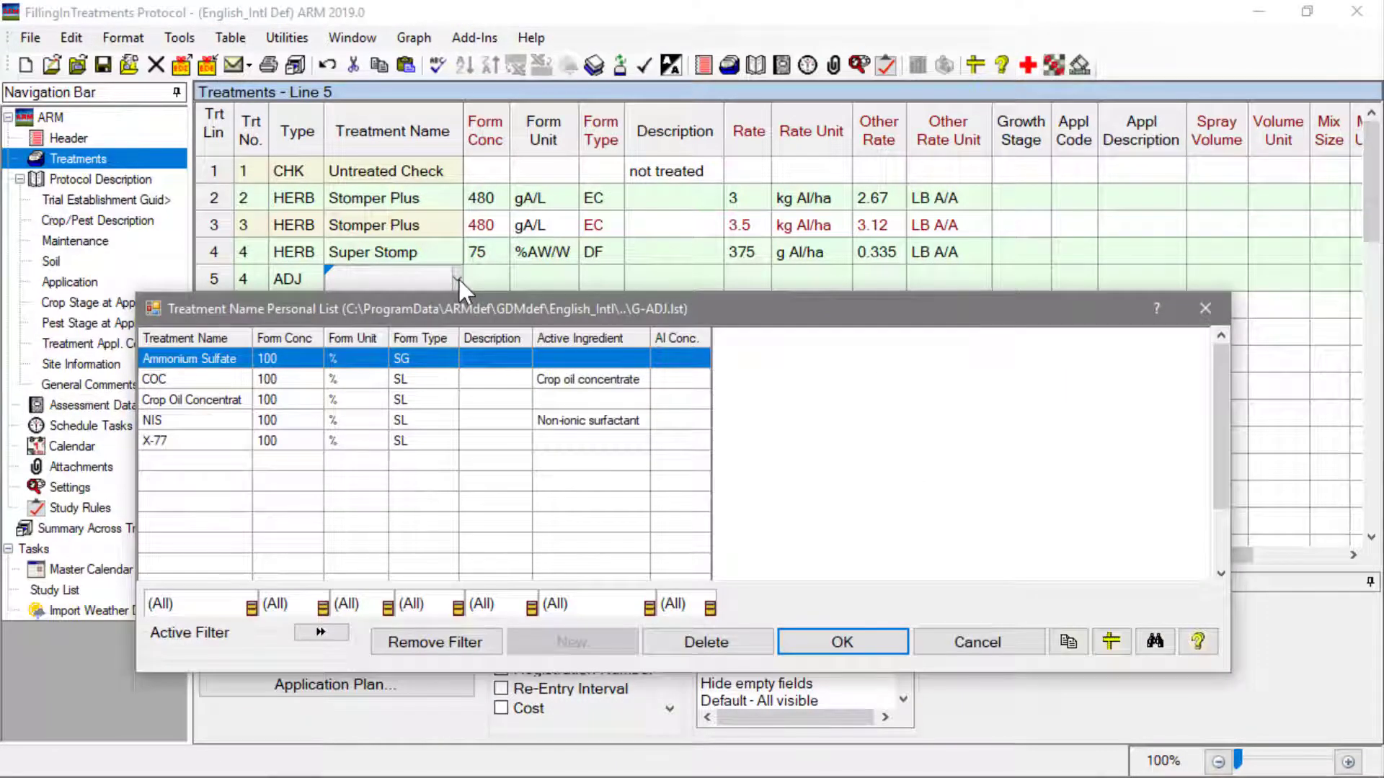
{"action": "left_click", "coordinate": [218, 421]}
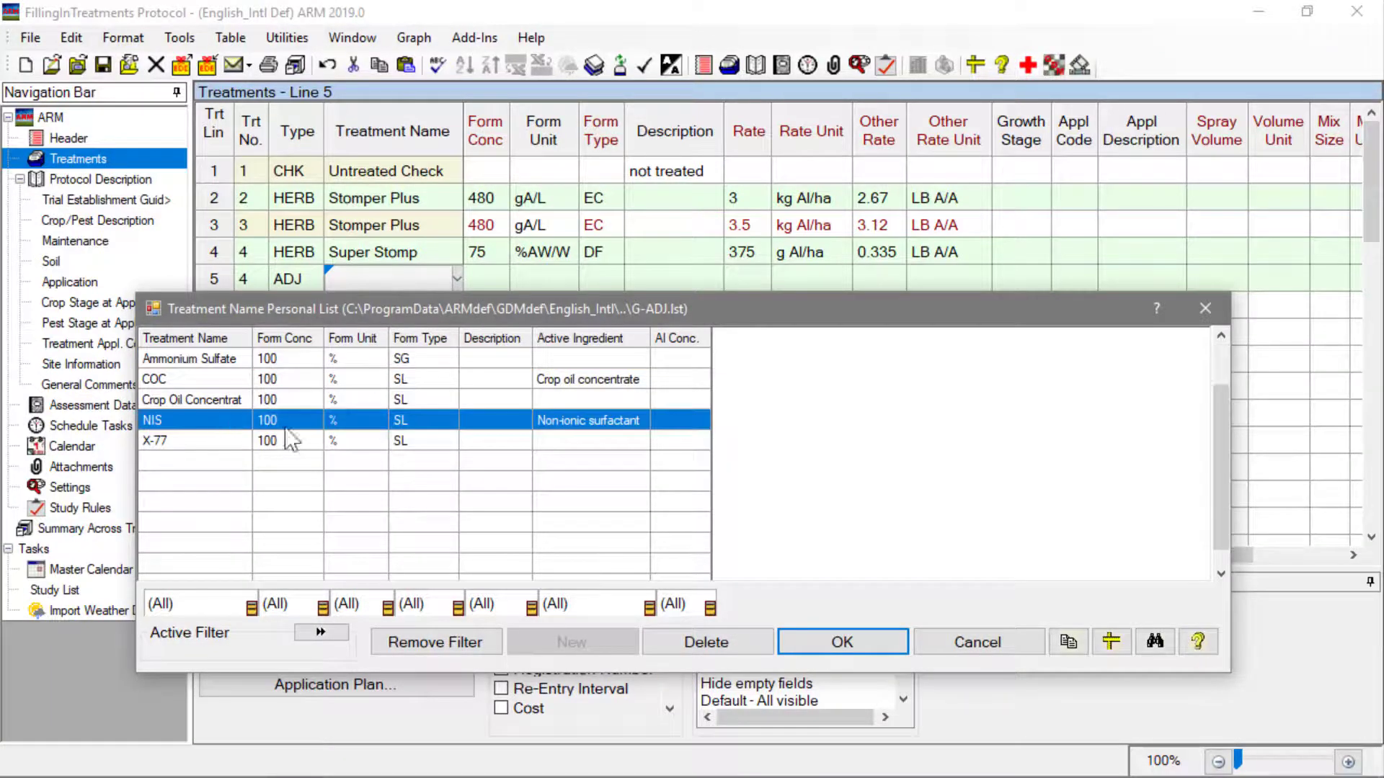
{"action": "left_click", "coordinate": [885, 644]}
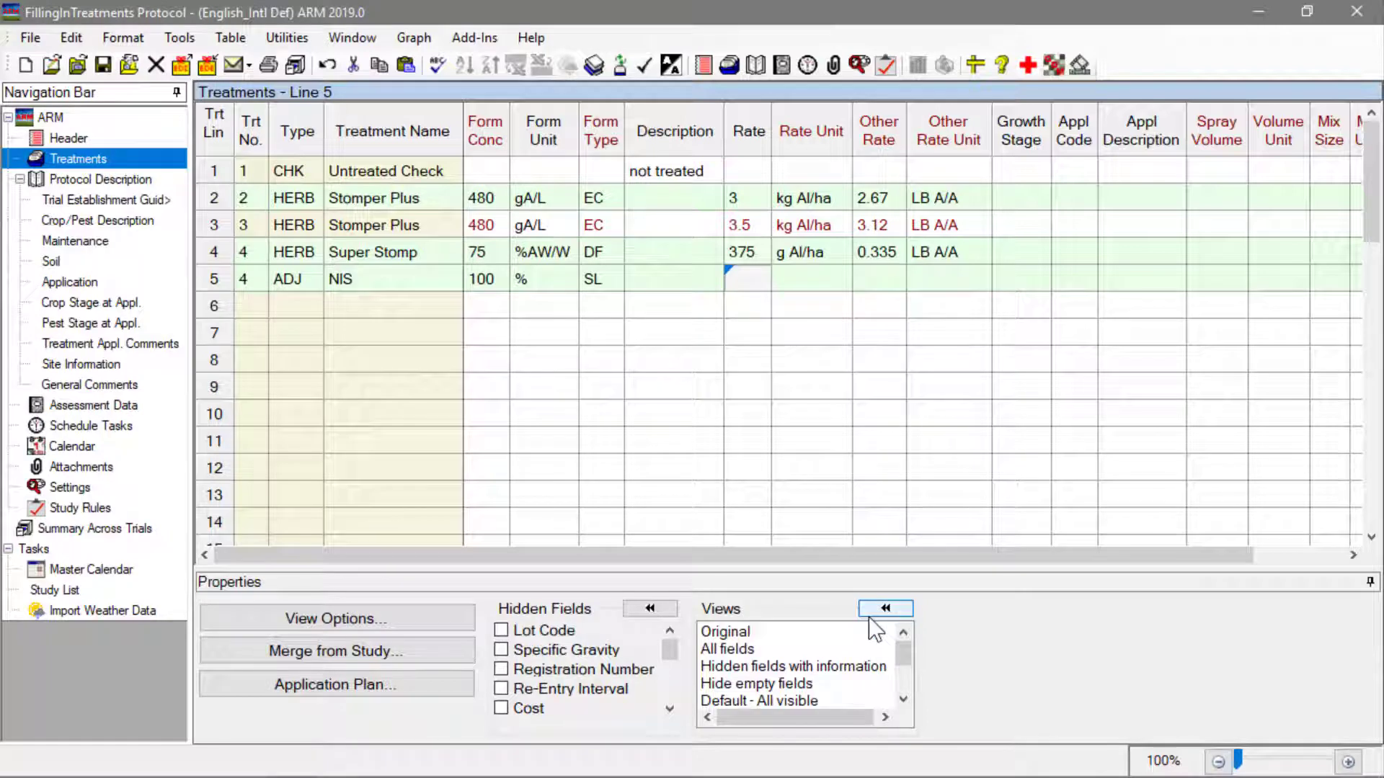
- Give the NIS adjuvant a rate of 0.5 % V/V
{"action": "type", "text": "0.5"}
{"action": "key", "text": "Tab"}
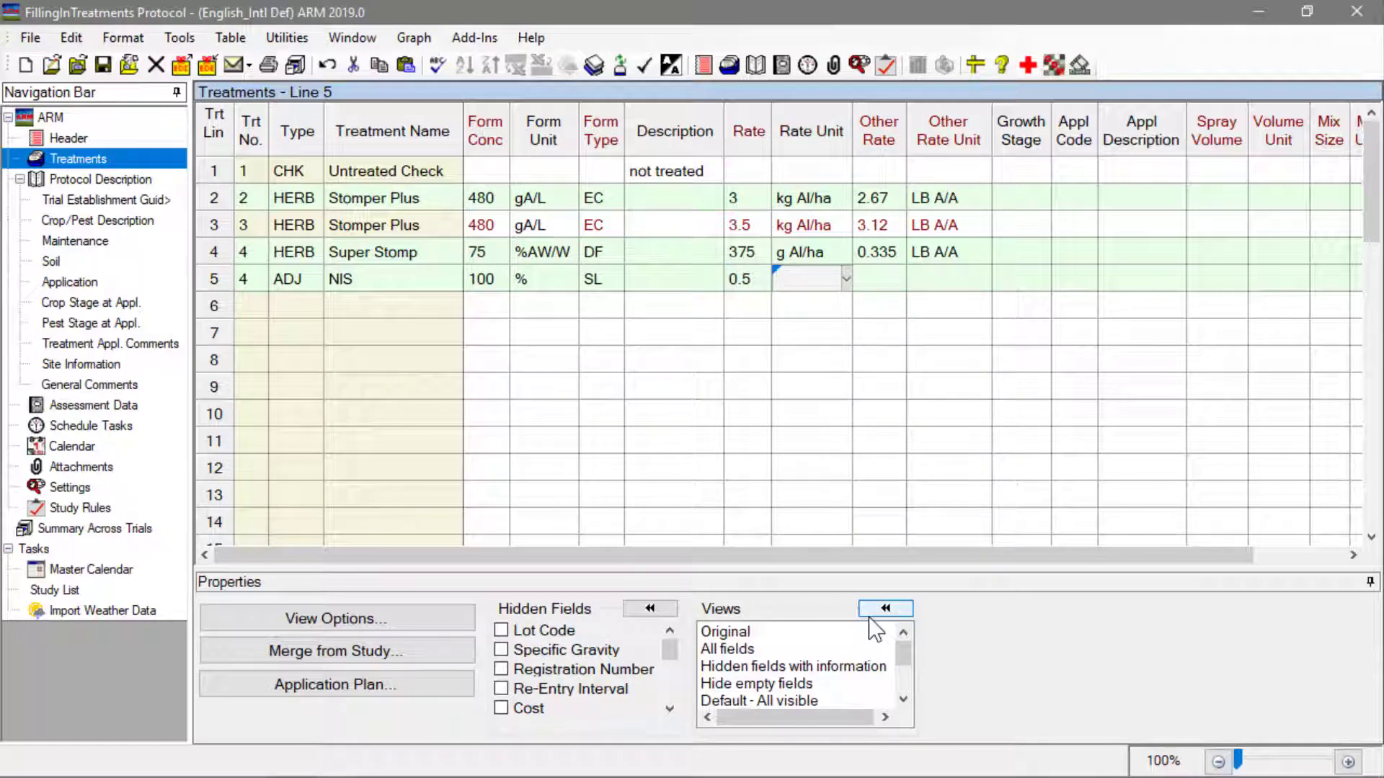
{"action": "left_click", "coordinate": [848, 279]}
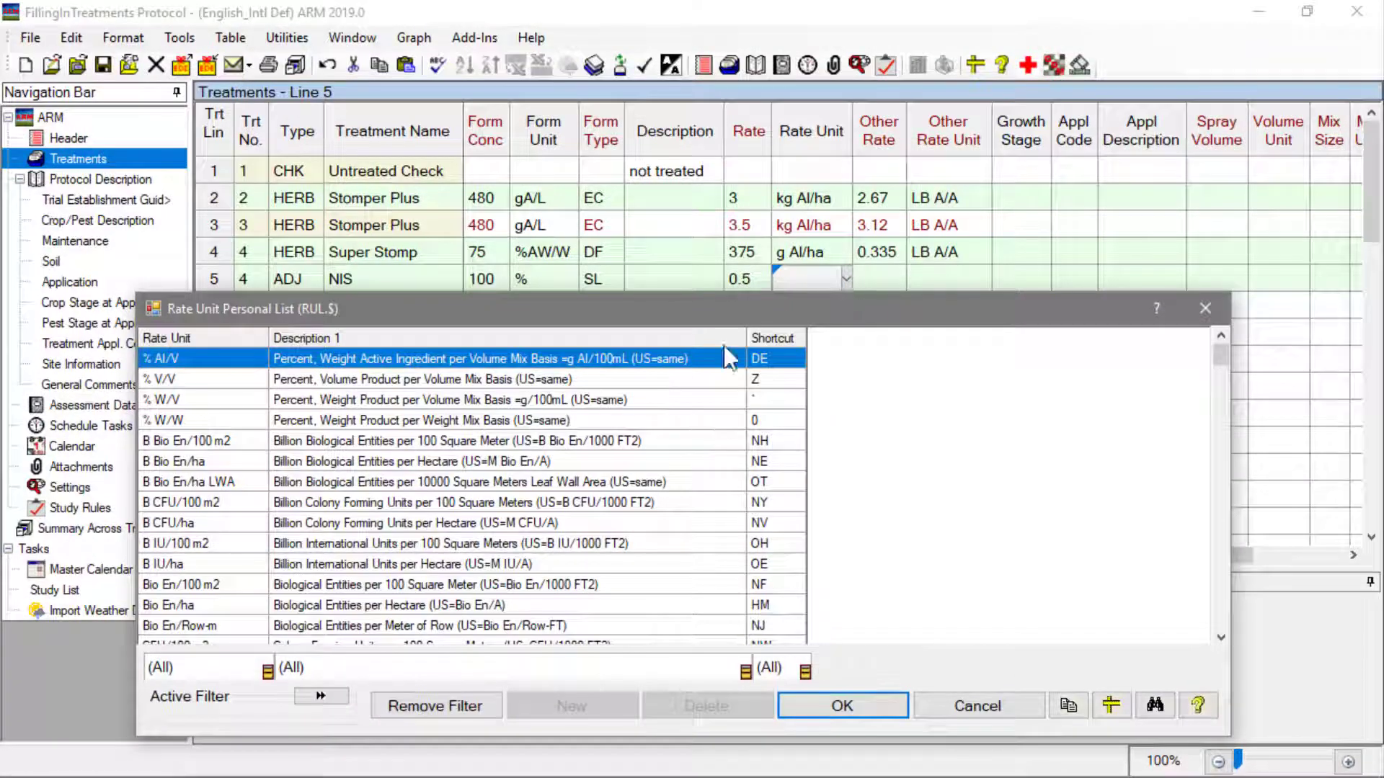
{"action": "left_click", "coordinate": [451, 385]}
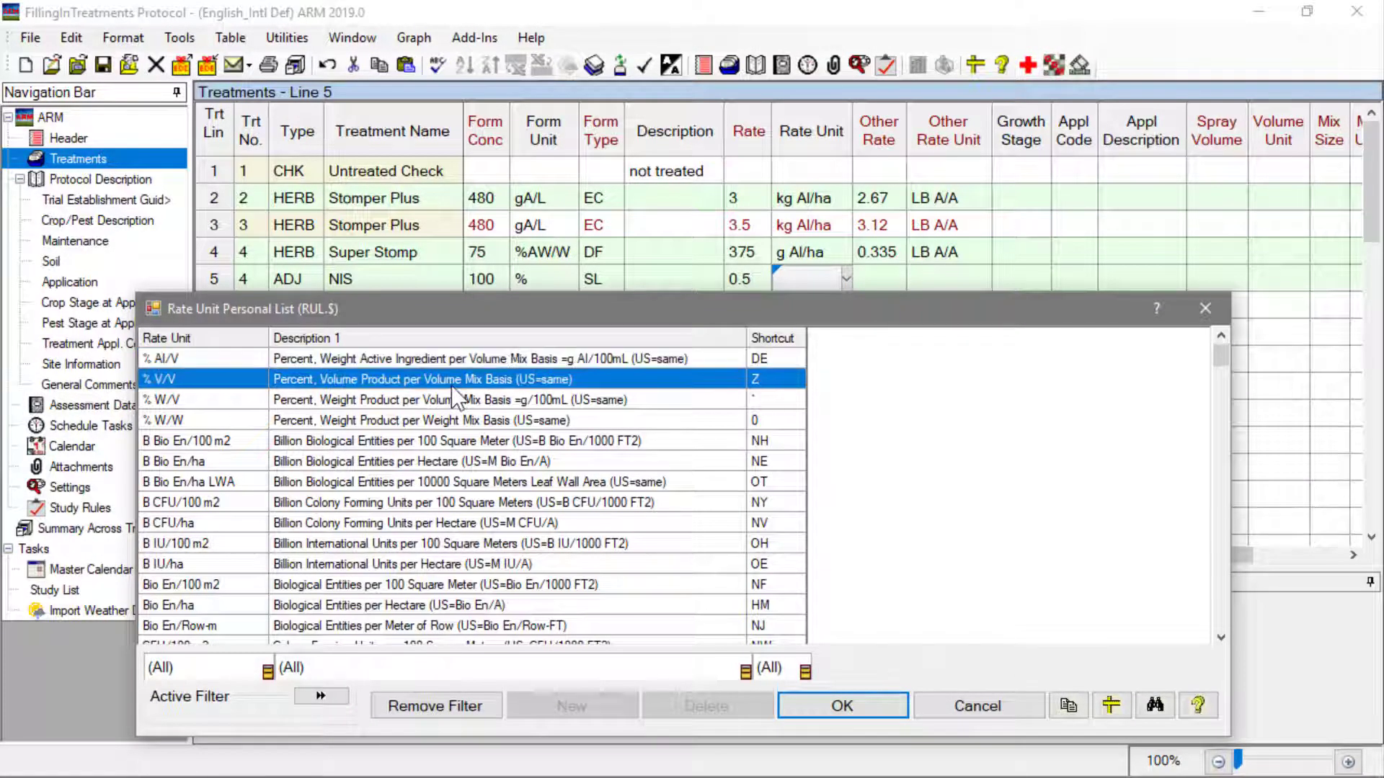
{"action": "left_click", "coordinate": [881, 702]}
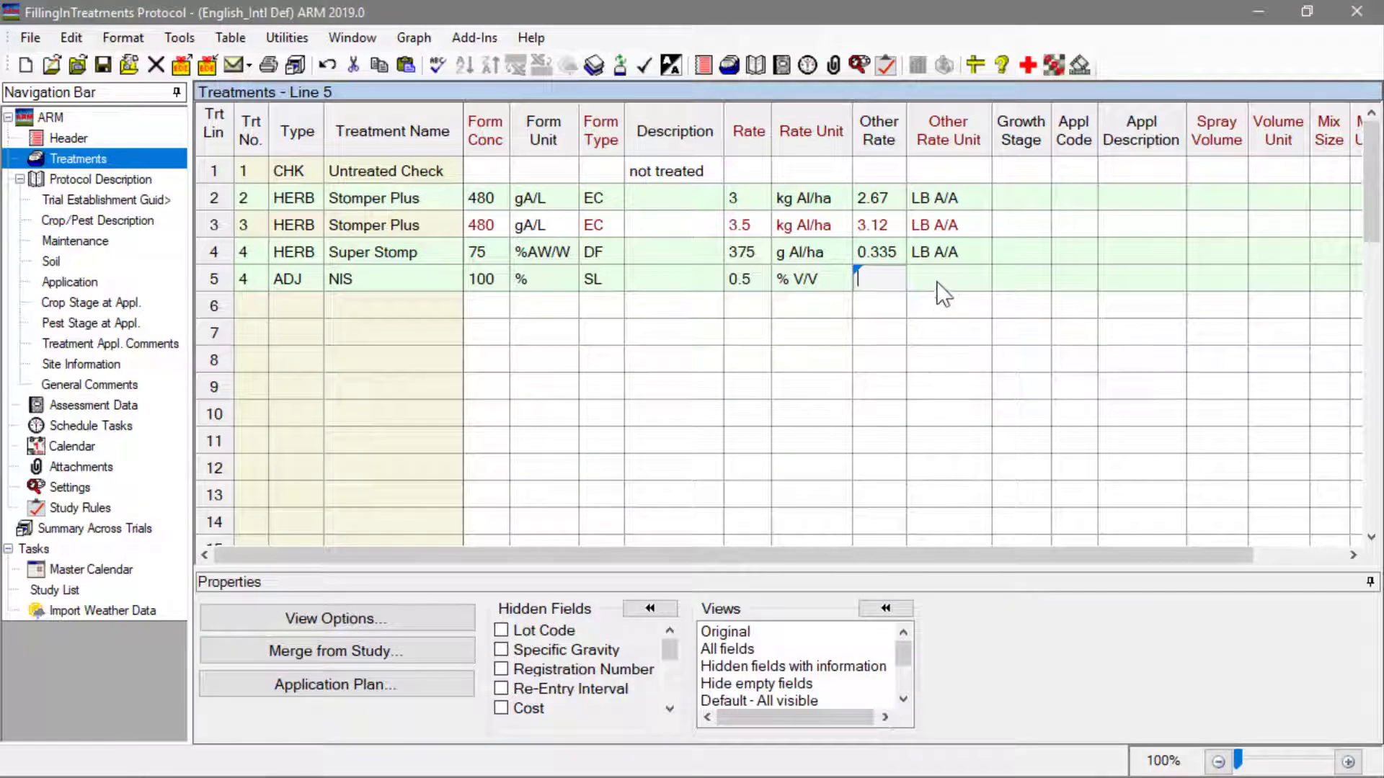